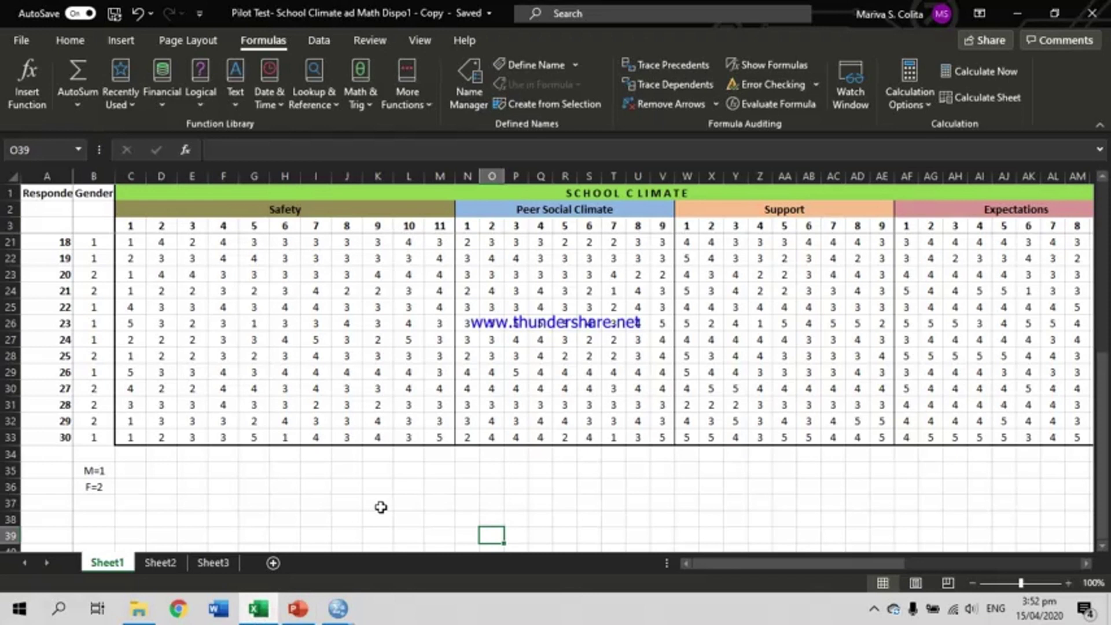
left_click_drag(1105, 454, 1104, 289)
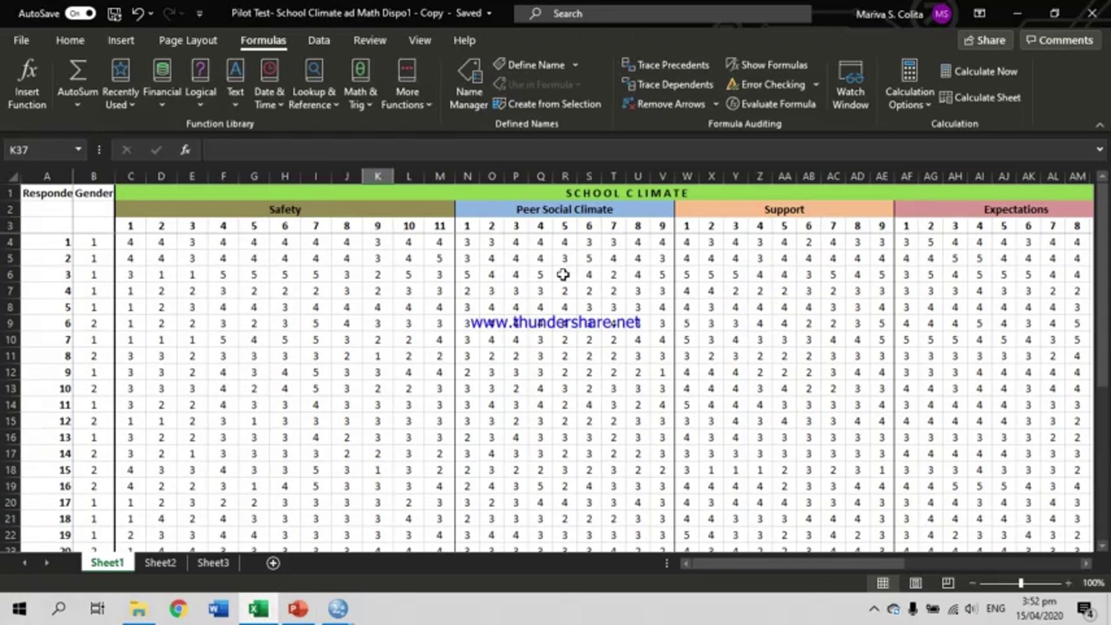
left_click(524, 341)
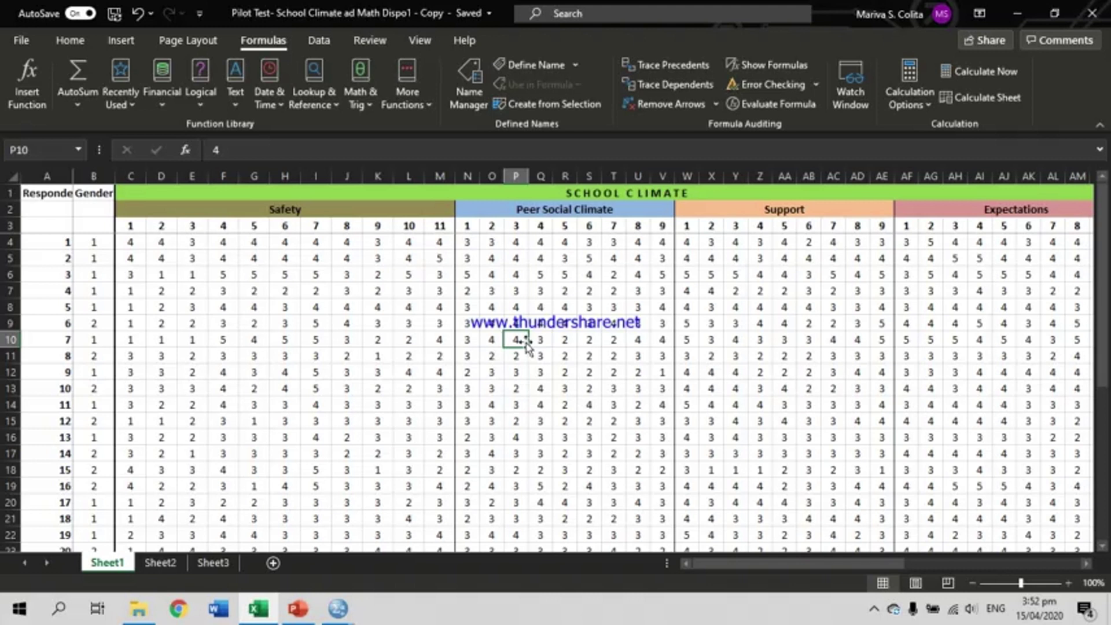
left_click(630, 193)
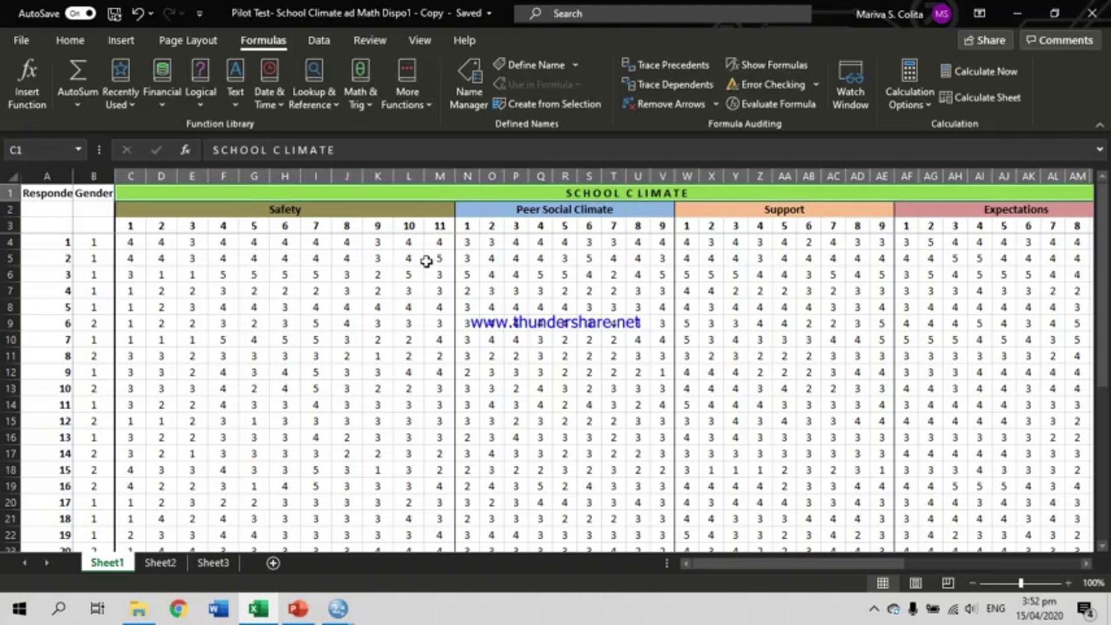
left_click(280, 212)
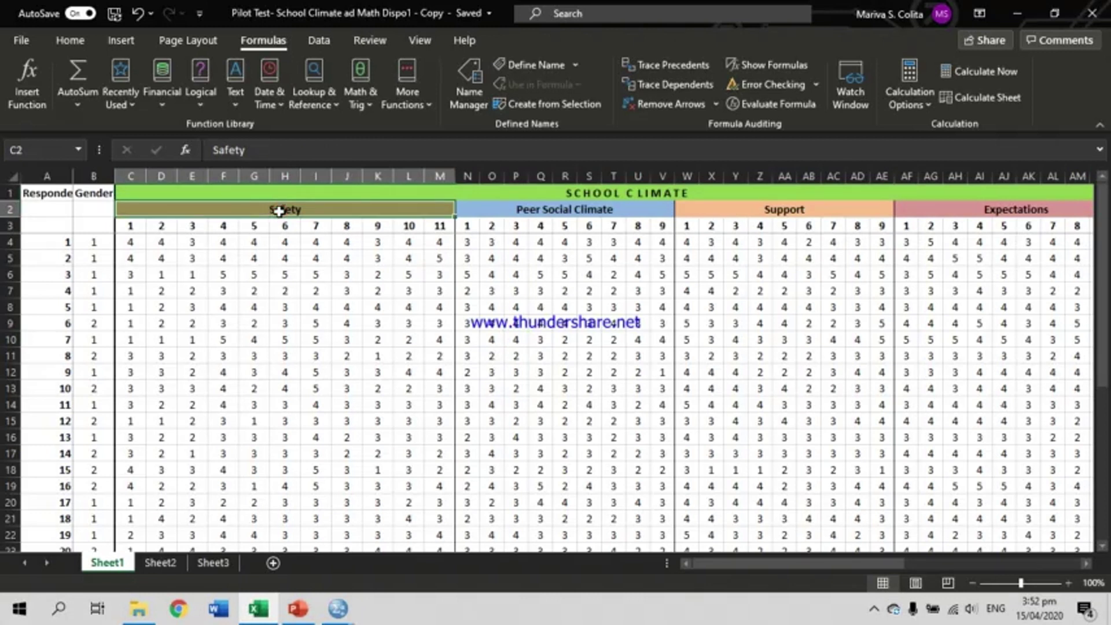
left_click(542, 214)
left_click(757, 225)
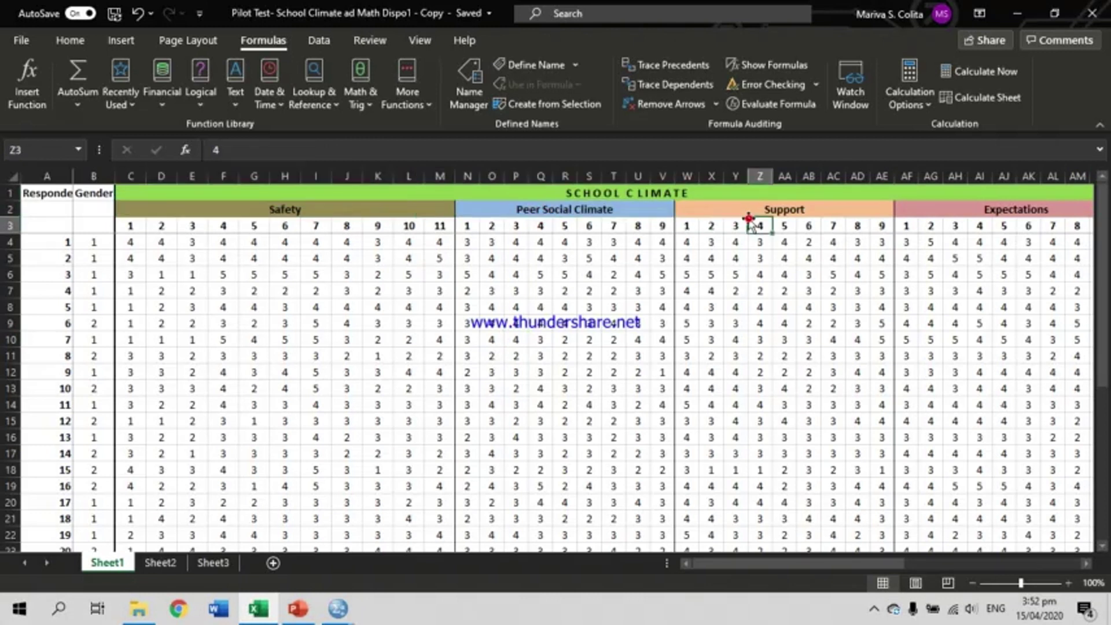
left_click(326, 208)
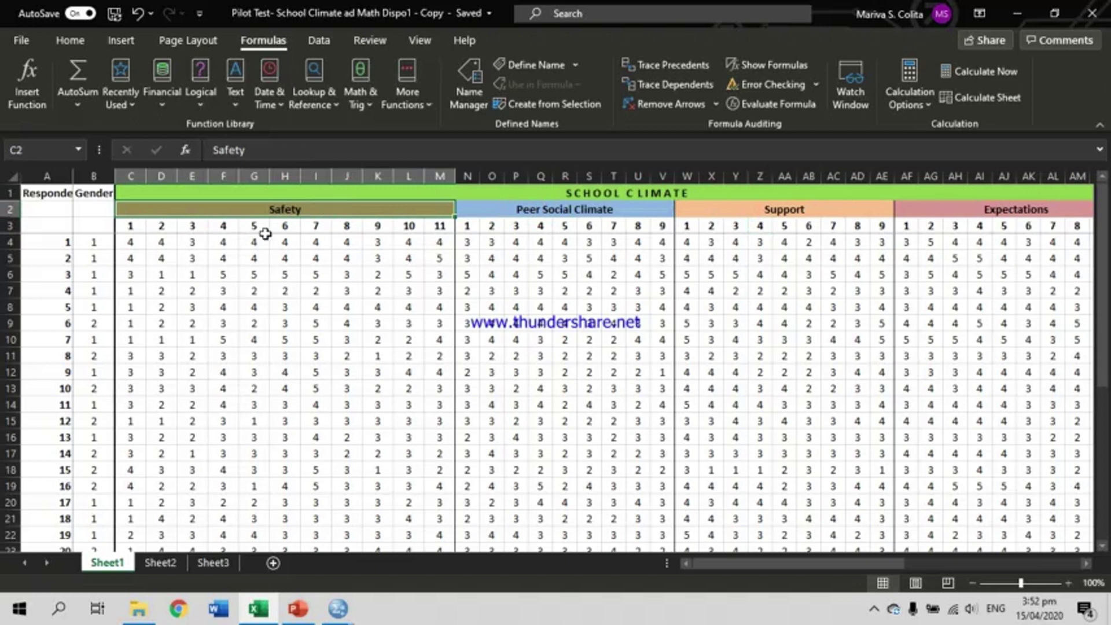
left_click(139, 226)
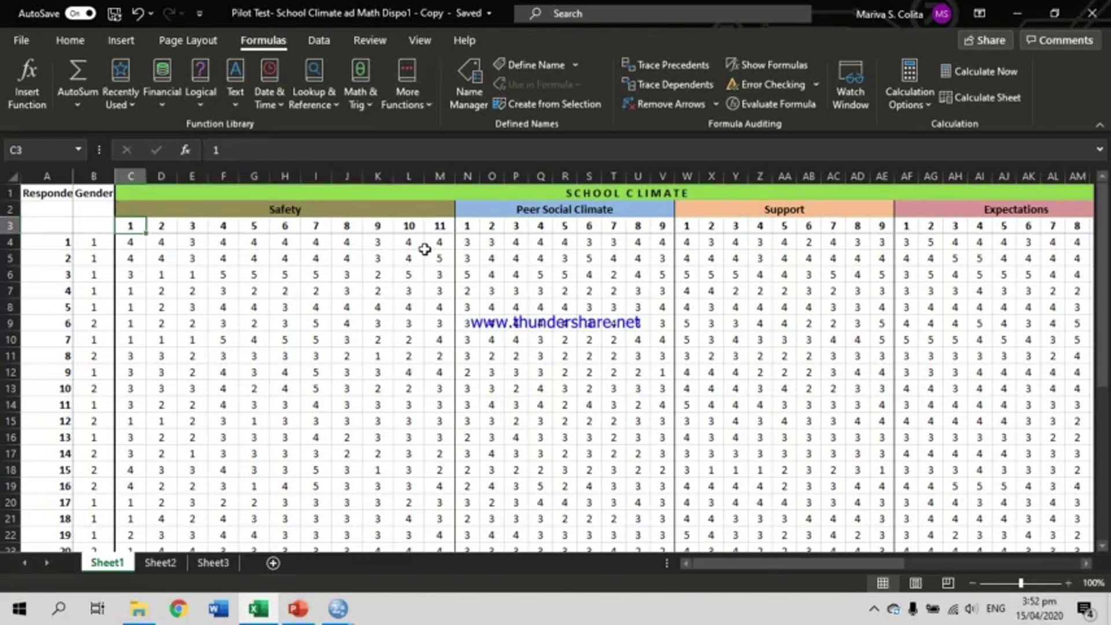
left_click(440, 226)
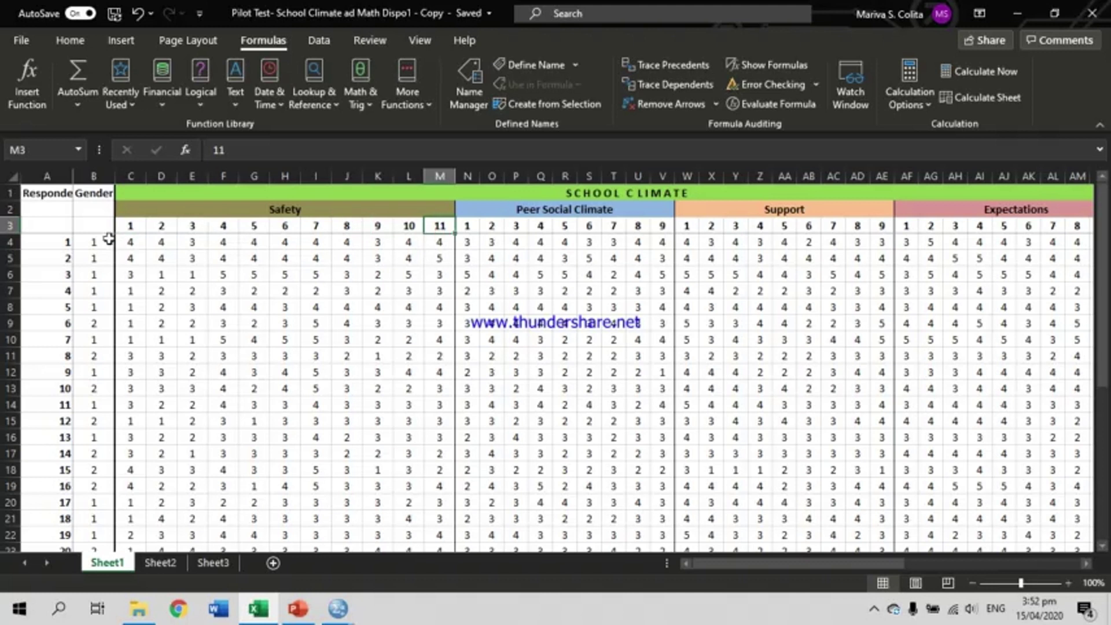
left_click(131, 225)
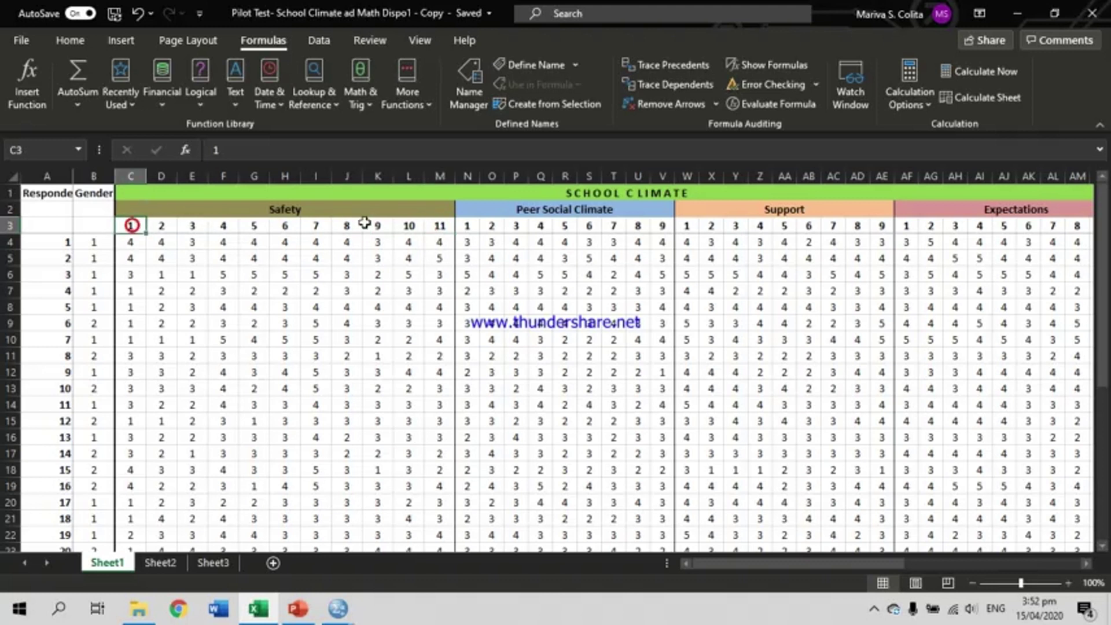
left_click(441, 226)
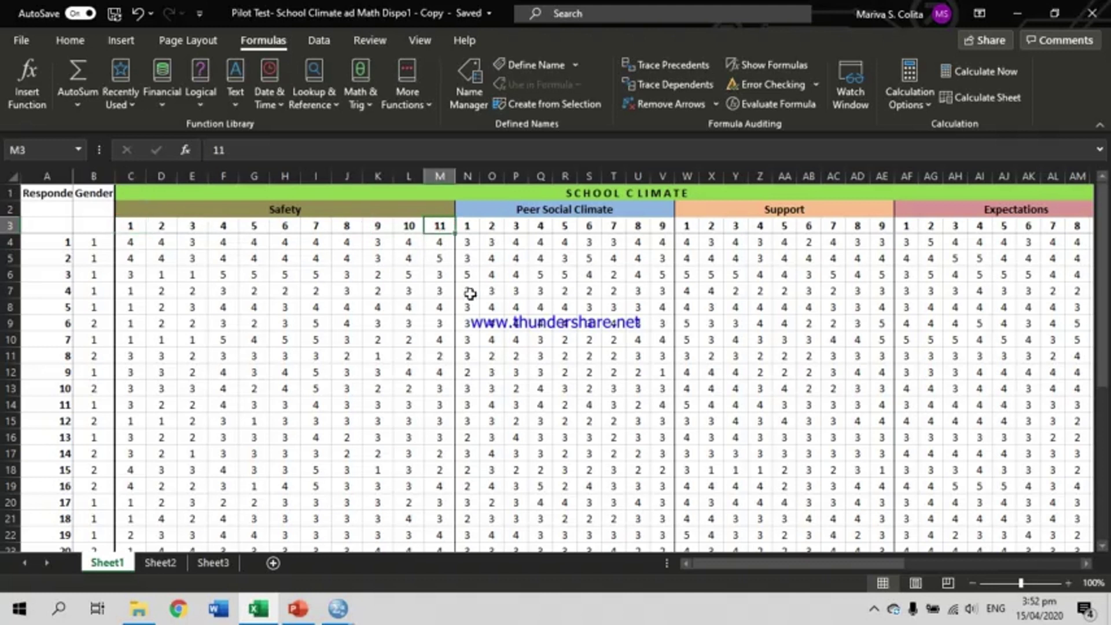
mouse_move(1102, 254)
left_mouse_down()
mouse_move(1104, 430)
mouse_move(1102, 245)
left_mouse_up()
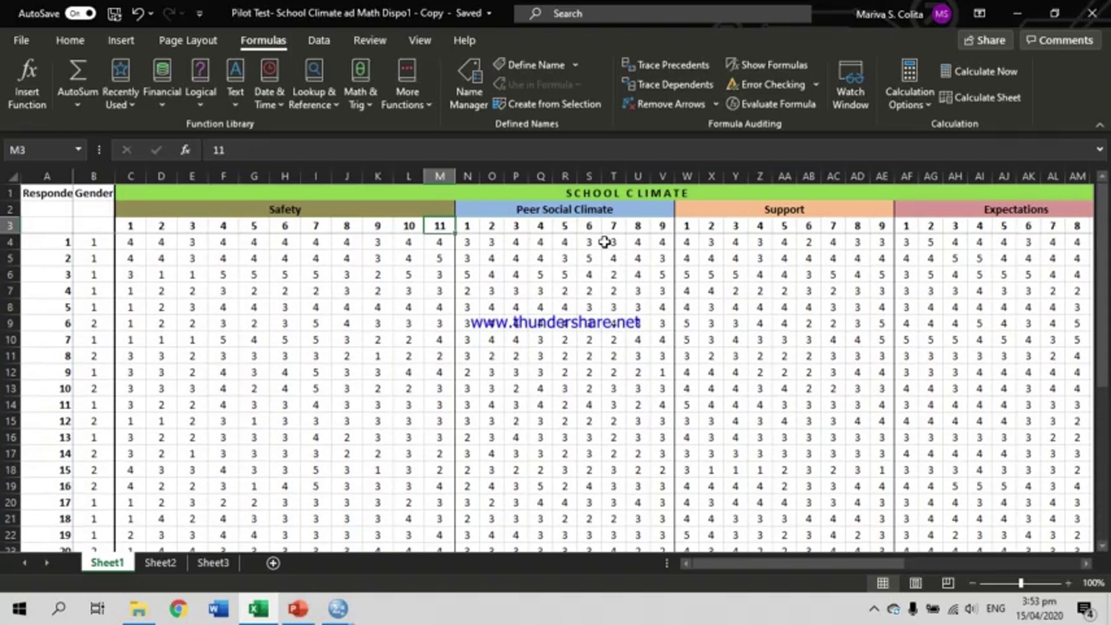
left_click(135, 240)
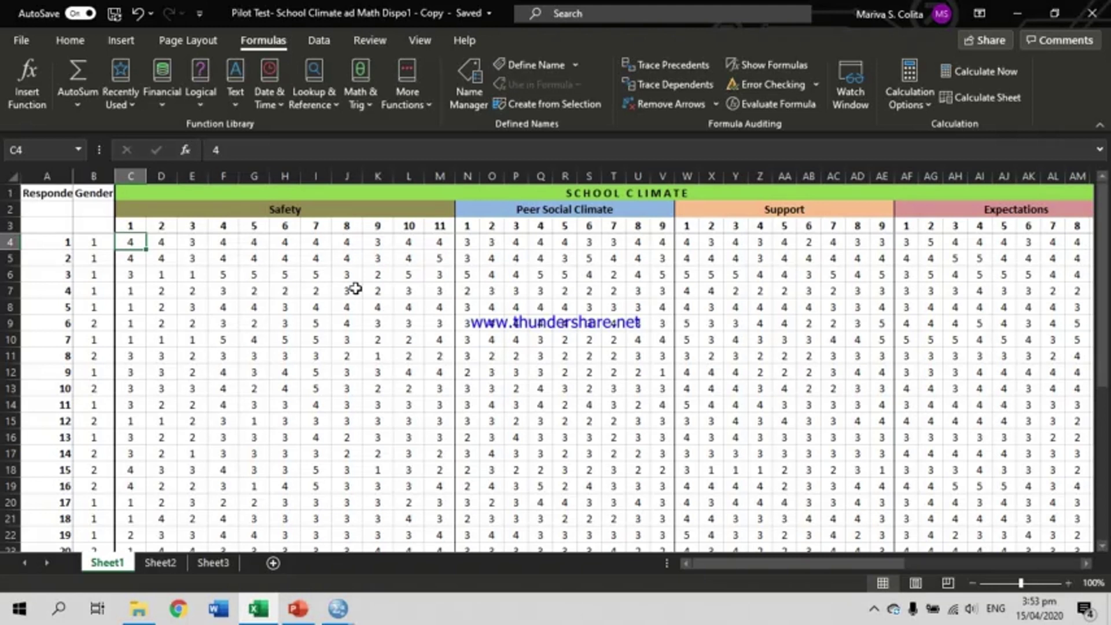
- Enter the label 'Mean' in cell B38 beneath the survey responses
left_click_drag(1098, 272, 1097, 276)
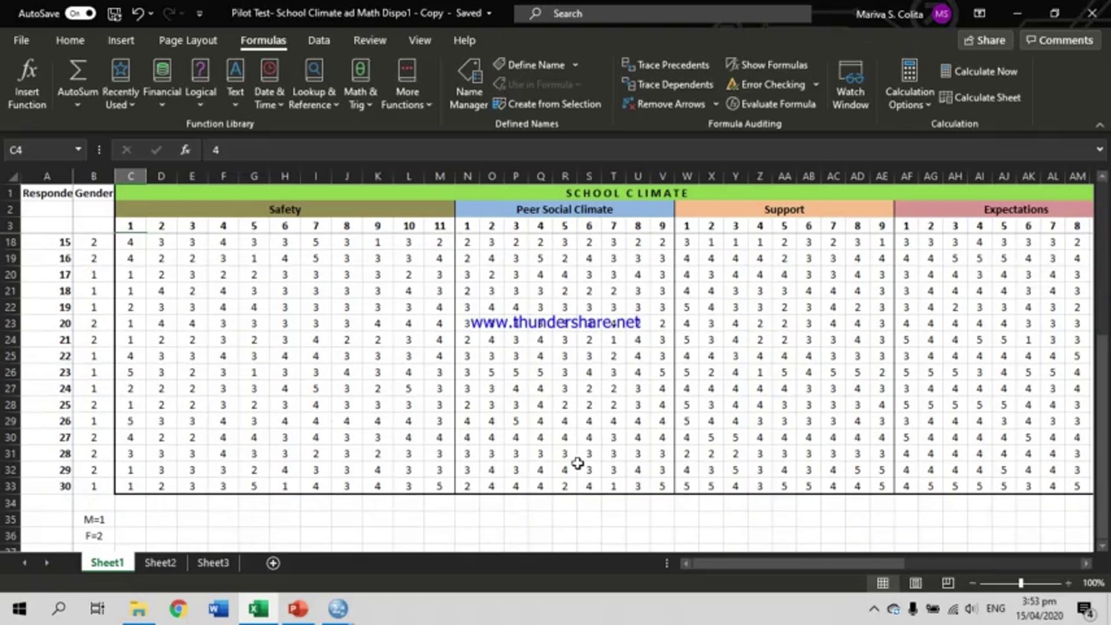
left_click(132, 538)
key("Return")
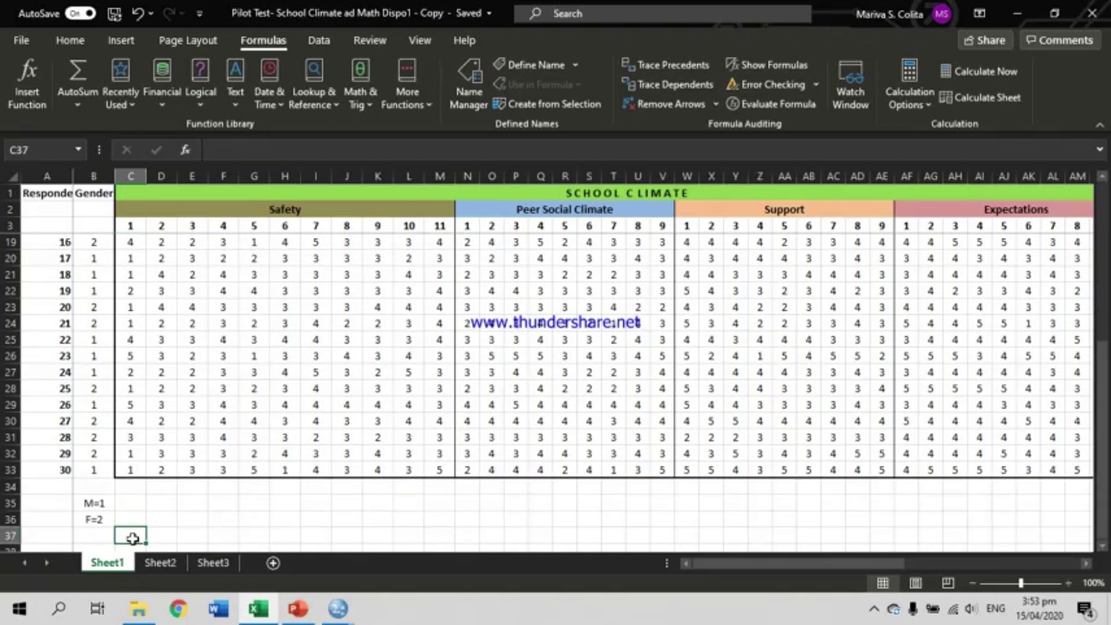
key("Return")
key("Left")
type("Mean")
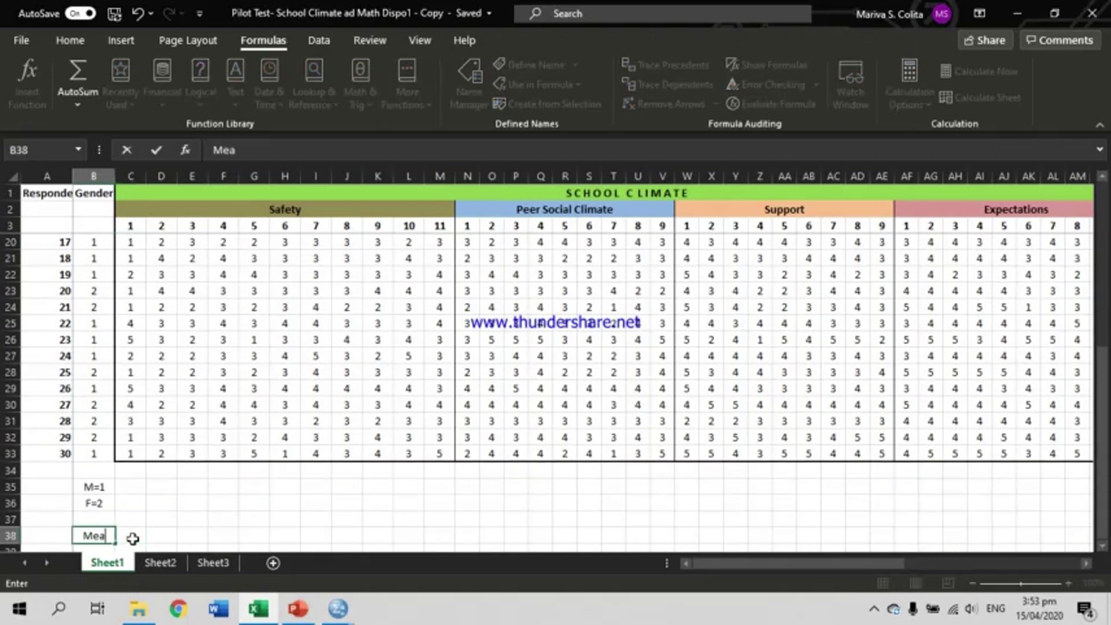
left_click(133, 538)
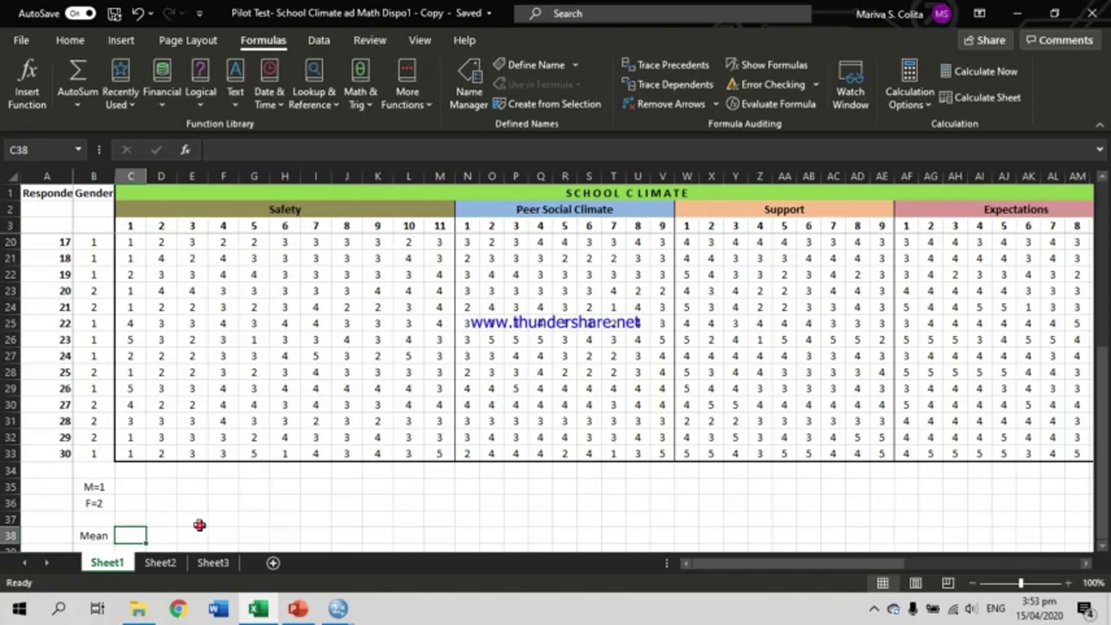
- Review the presentation slide about the Formulas tab, then return to the workbook
key("alt+Tab")
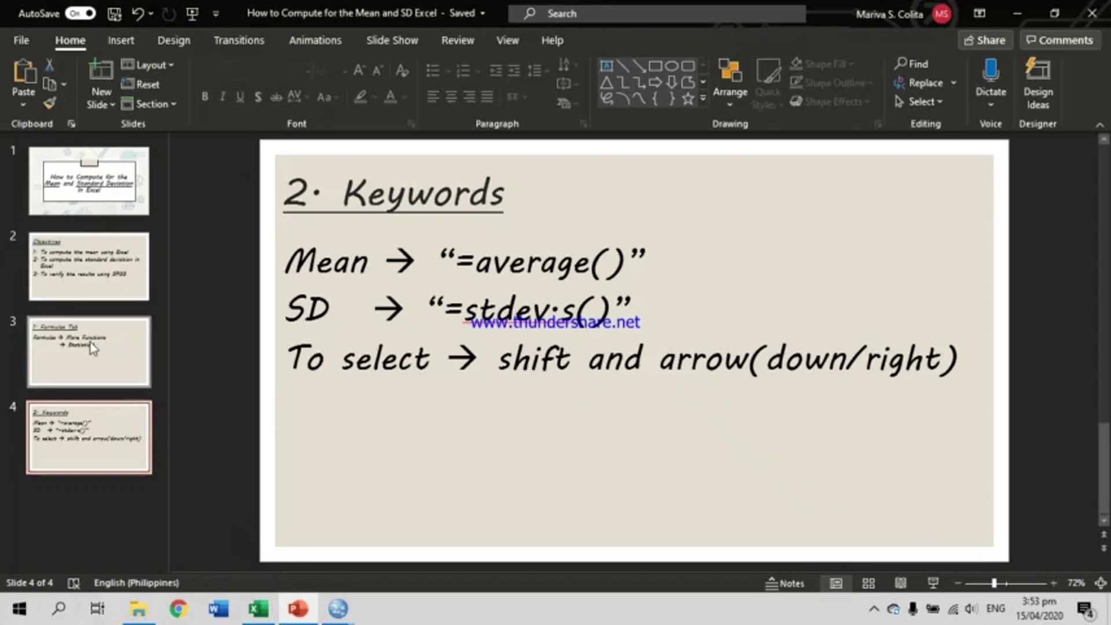
left_click(90, 342)
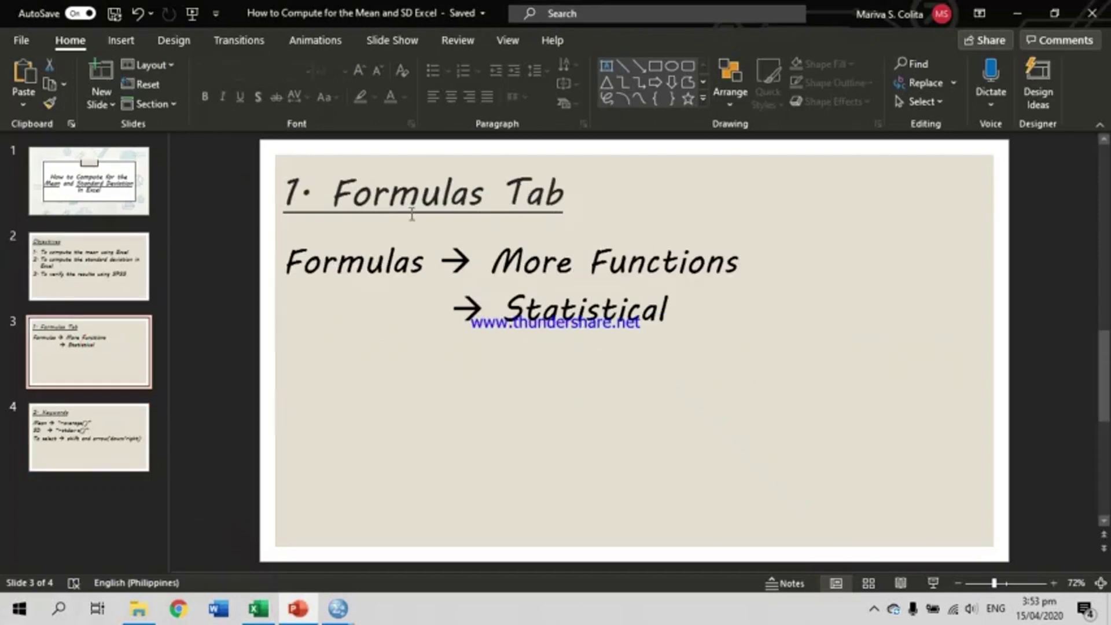
key("alt+Tab")
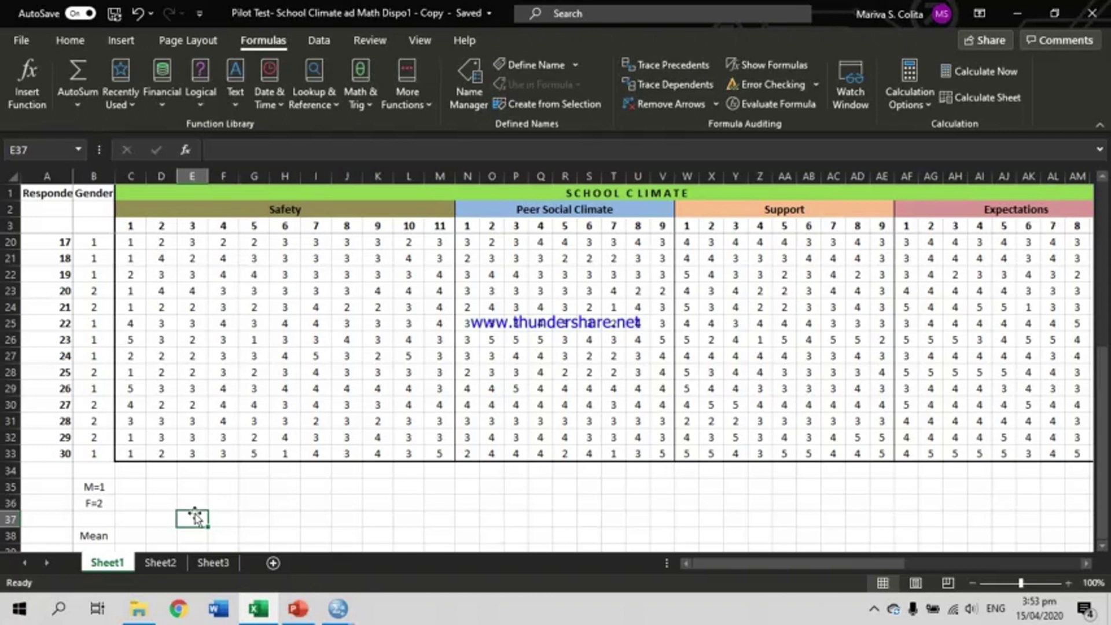
- With C38 selected, bring up the Statistical list under Formulas > More Functions
left_click(132, 534)
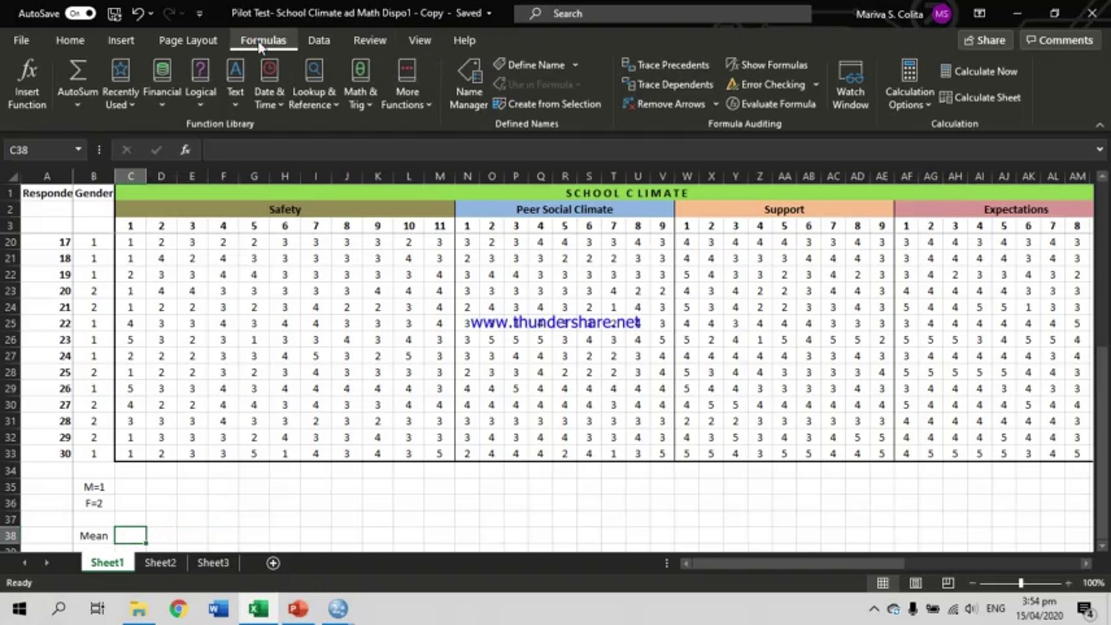
left_click(65, 40)
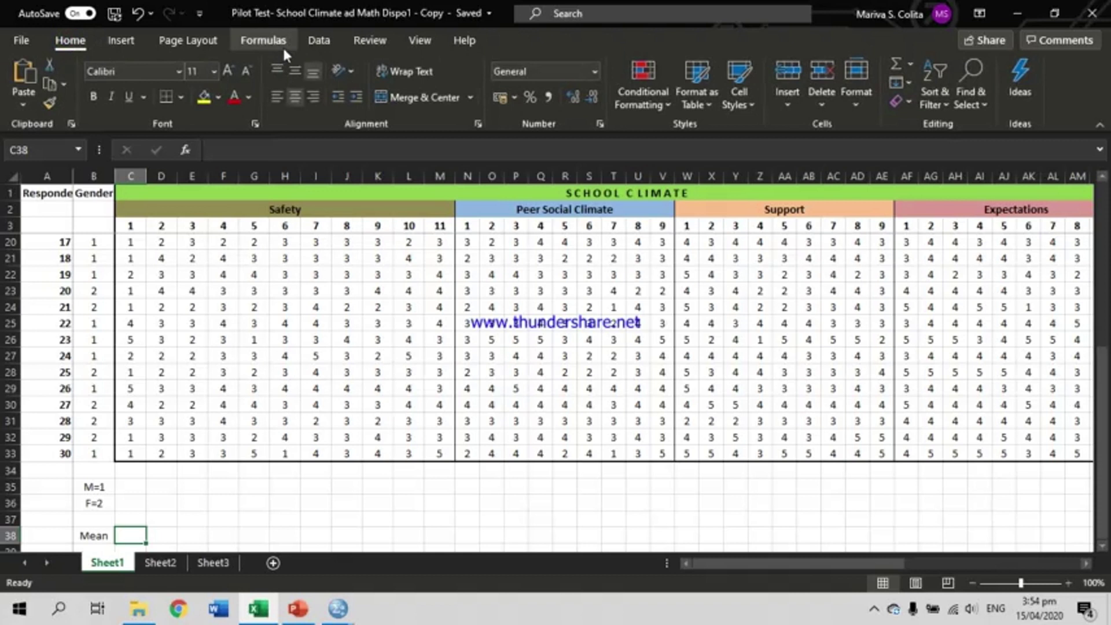
left_click(262, 42)
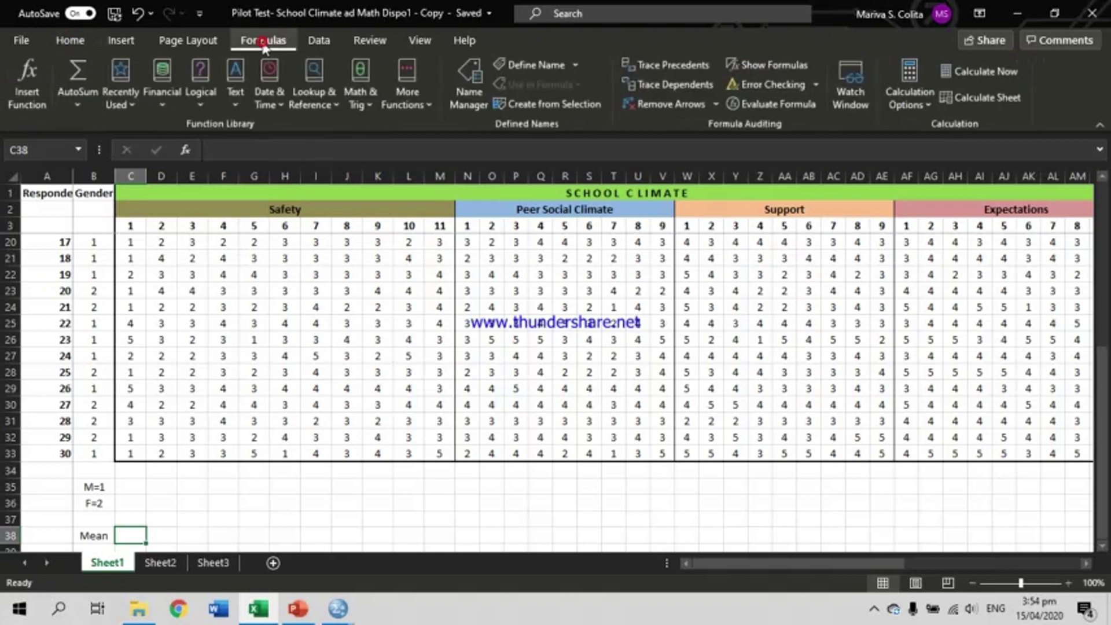
left_click(418, 102)
mouse_move(427, 135)
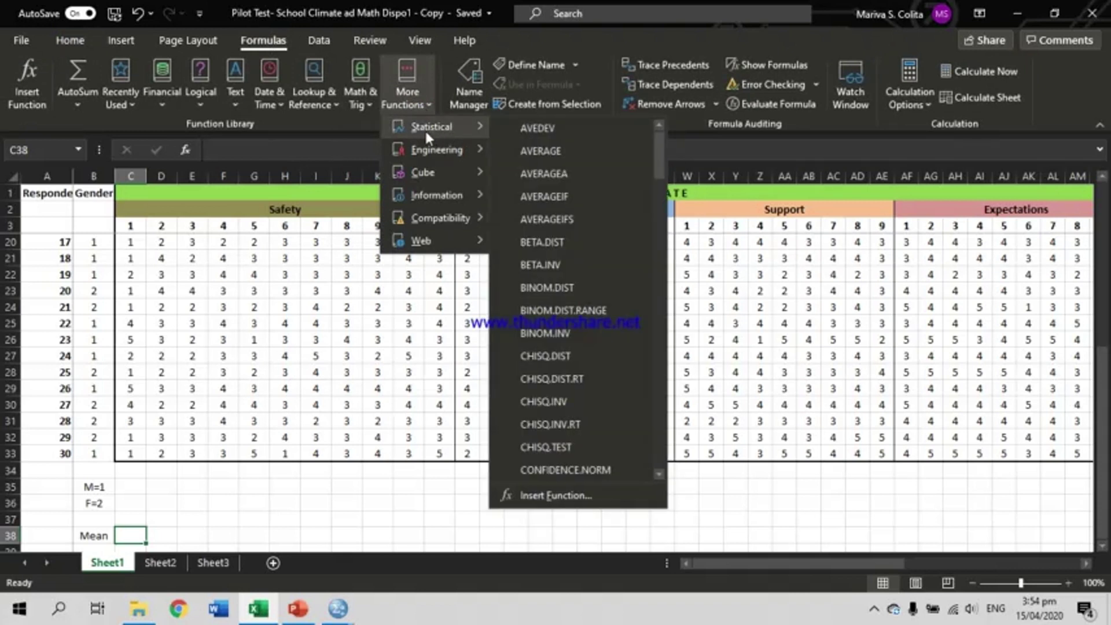
- Enter =AVERAGE(C4:C33) in C38, giving a mean of 2.47 for Safety item 1
left_click(553, 152)
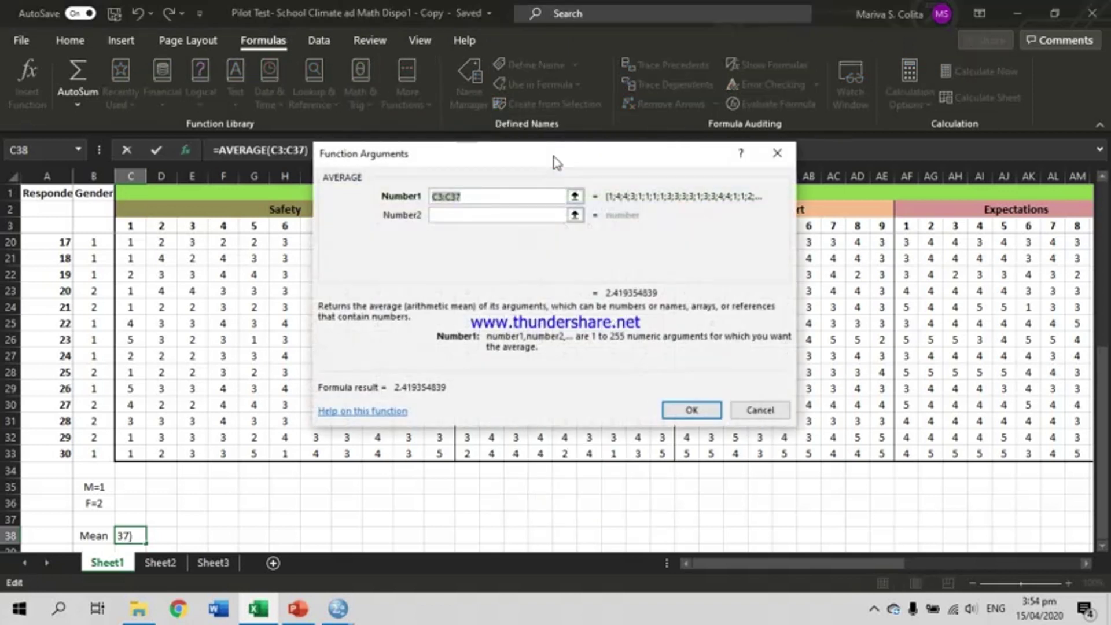
left_click_drag(591, 158, 568, 133)
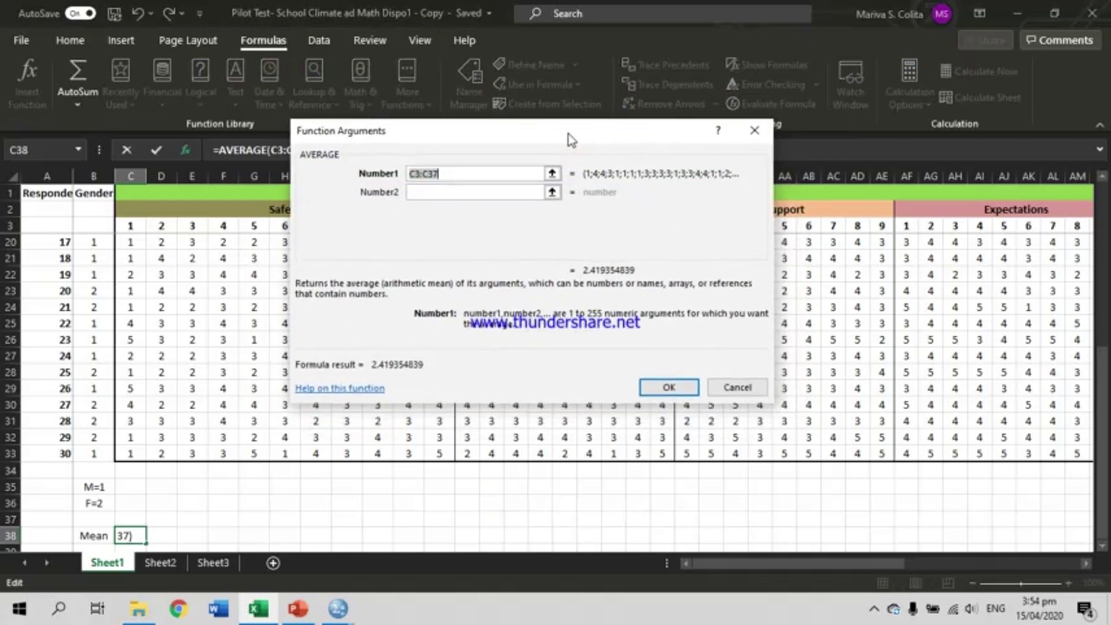
left_click(553, 174)
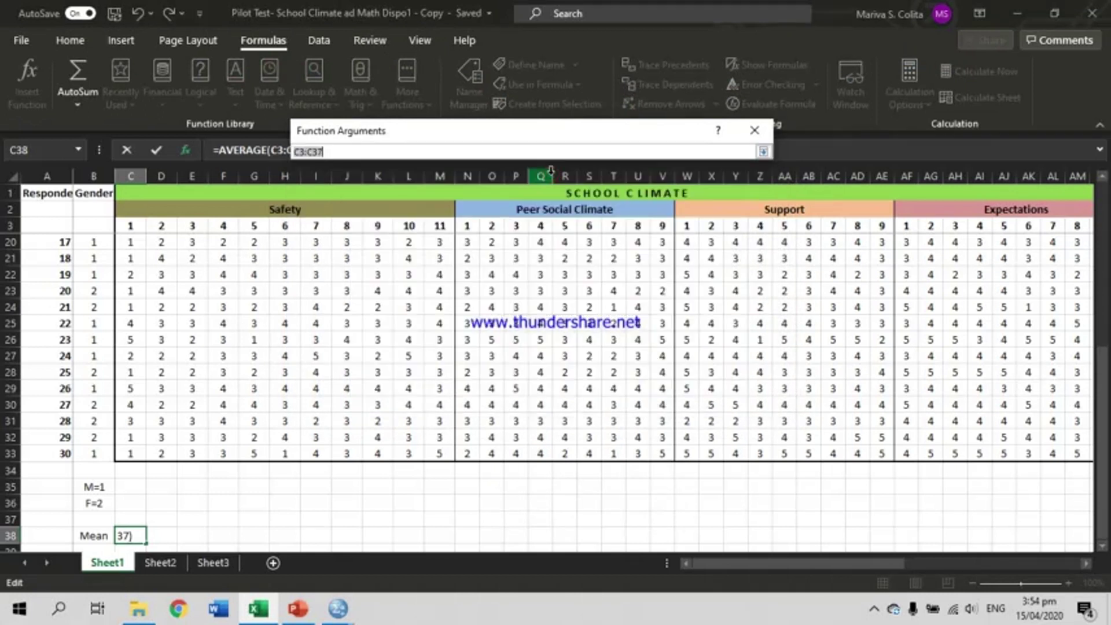
left_click_drag(1104, 399, 1103, 383)
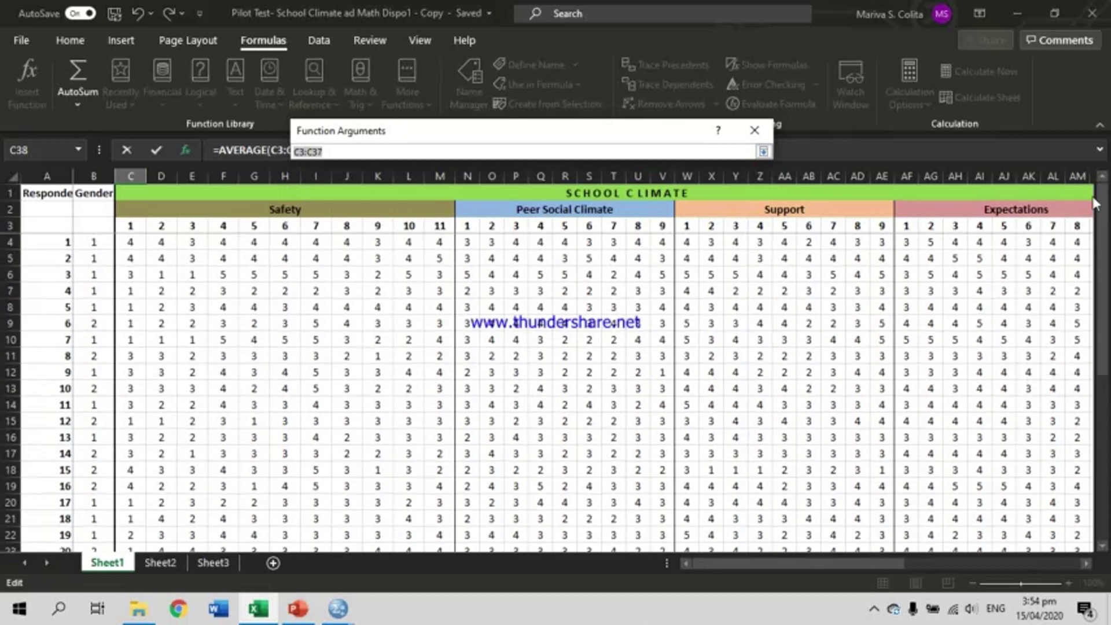
left_click(133, 242)
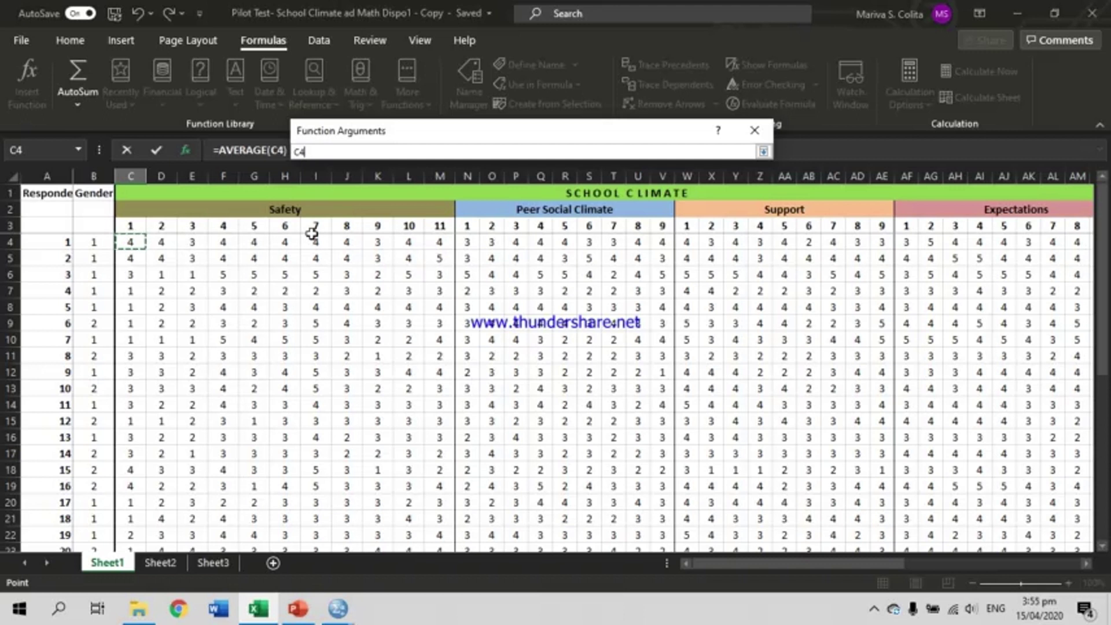
key("shift+Down")
key("shift+Down")
key("shift+Down")
key("shift+Down")
key("shift+Down")
key("shift+Down")
key("shift+Down")
key("shift+Down")
key("shift+Down")
key("shift+Down")
key("shift+Down")
key("shift+Down")
key("shift+Down")
key("shift+Down")
key("shift+Down")
key("shift+Down")
key("shift+Down")
key("shift+Down")
key("shift+Down")
key("shift+Down")
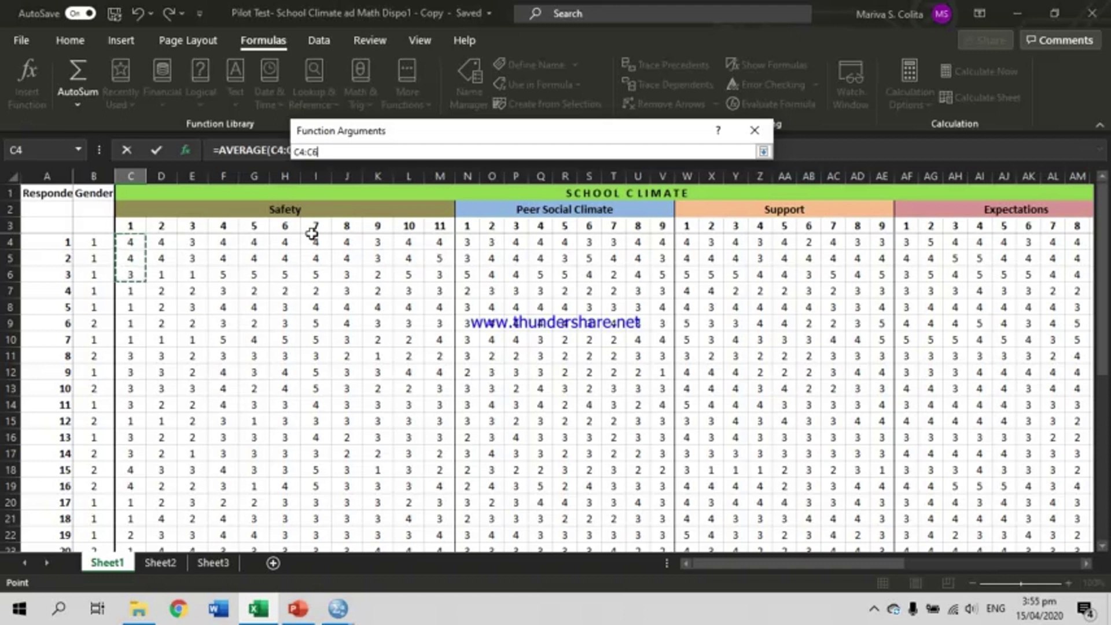
key("shift+Down")
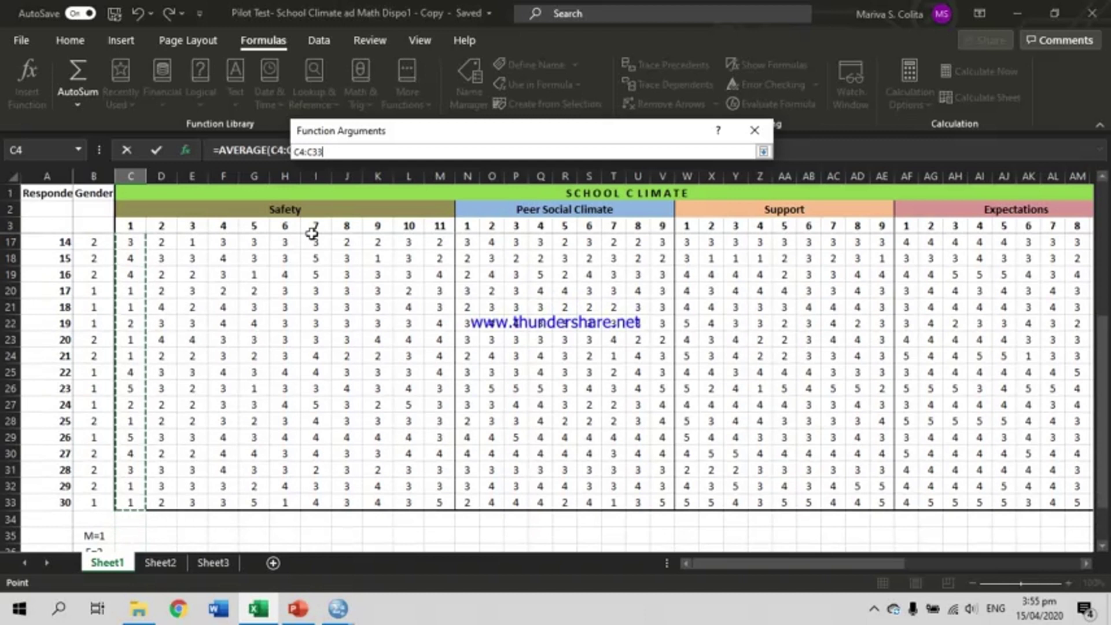
key("Return")
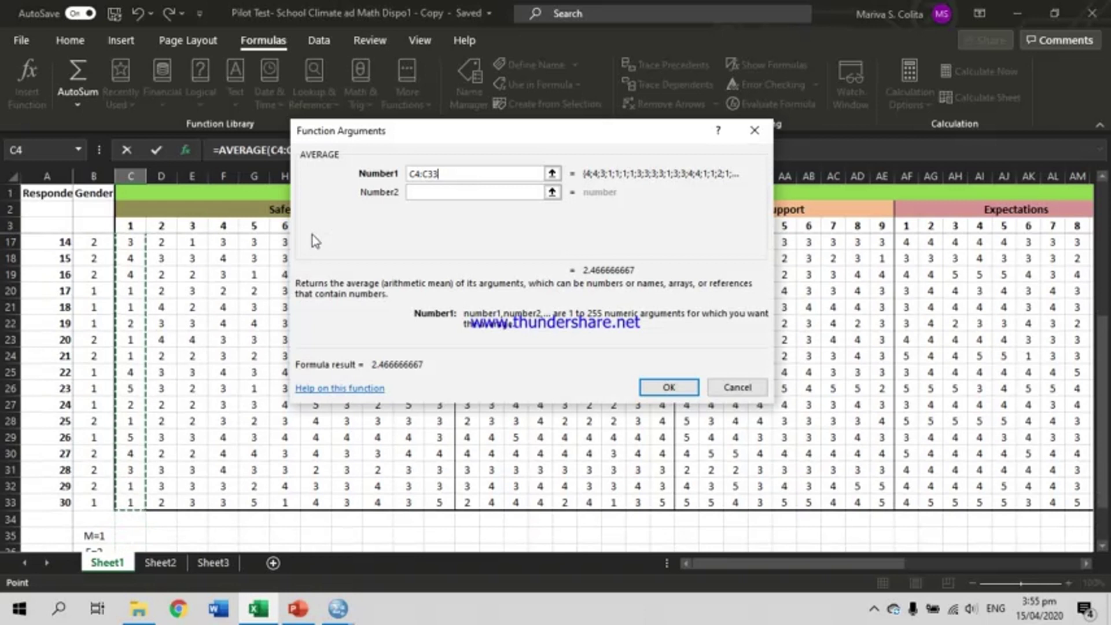
left_click(668, 395)
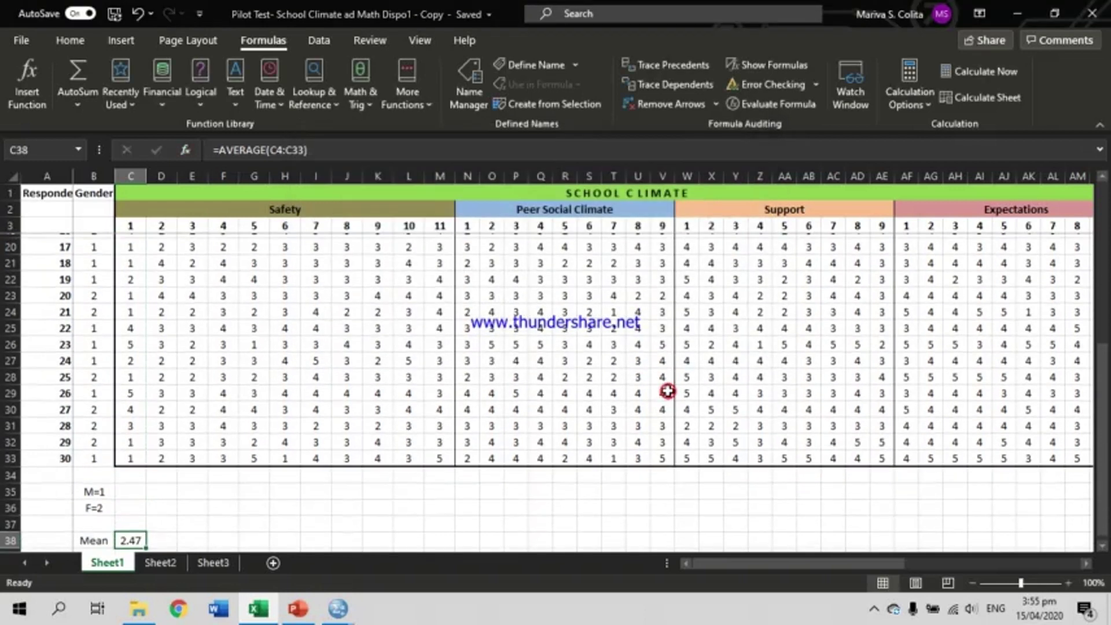
left_click(134, 537)
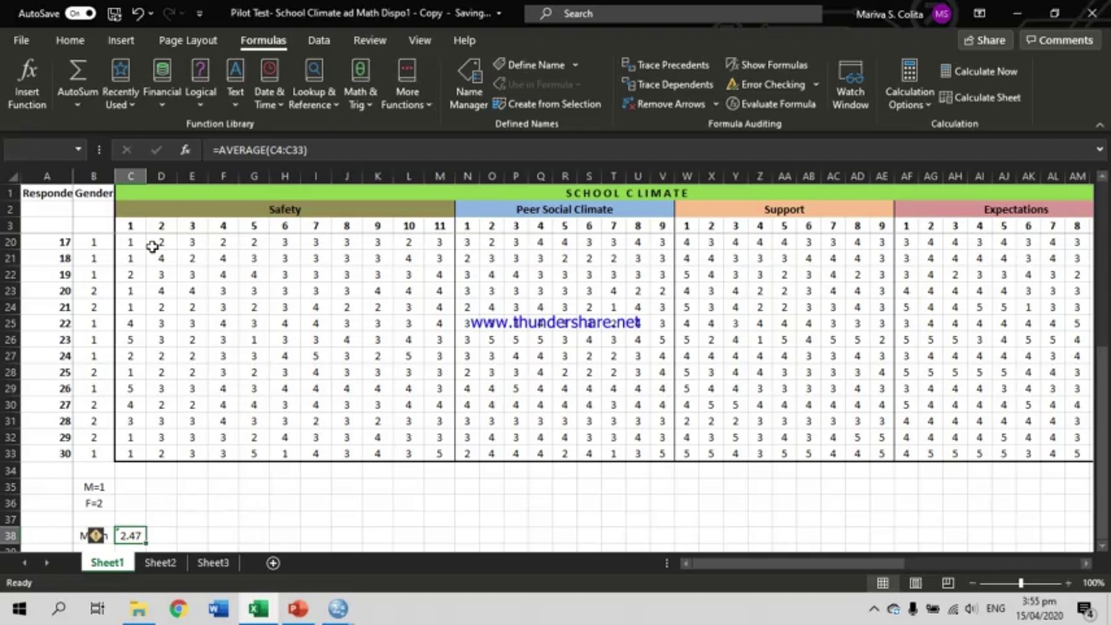
left_click(292, 208)
left_click(214, 539)
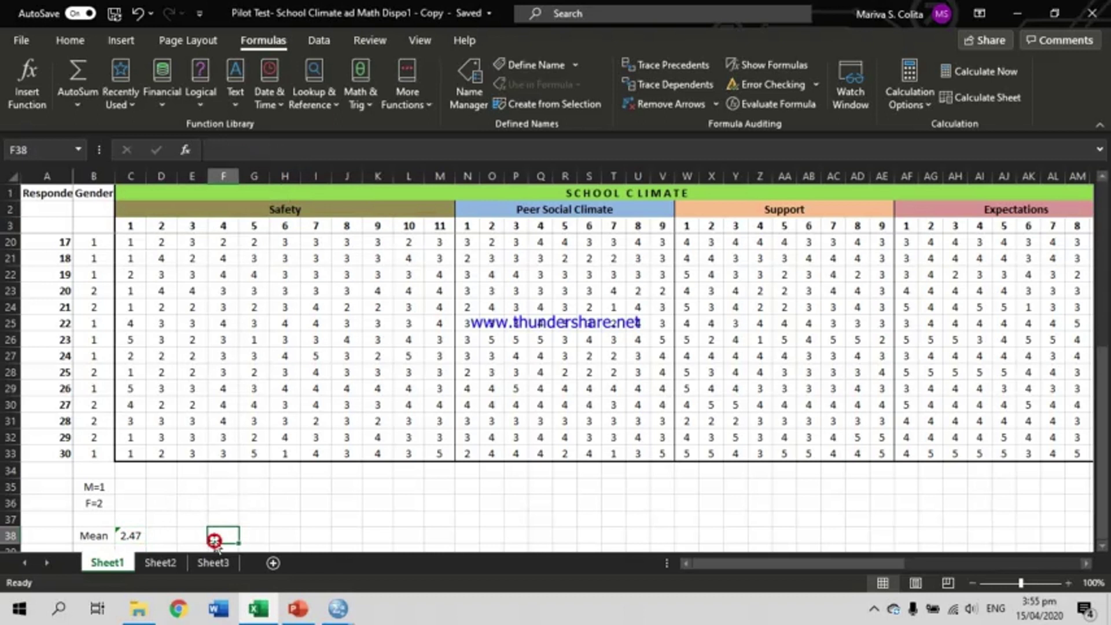
left_click(139, 534)
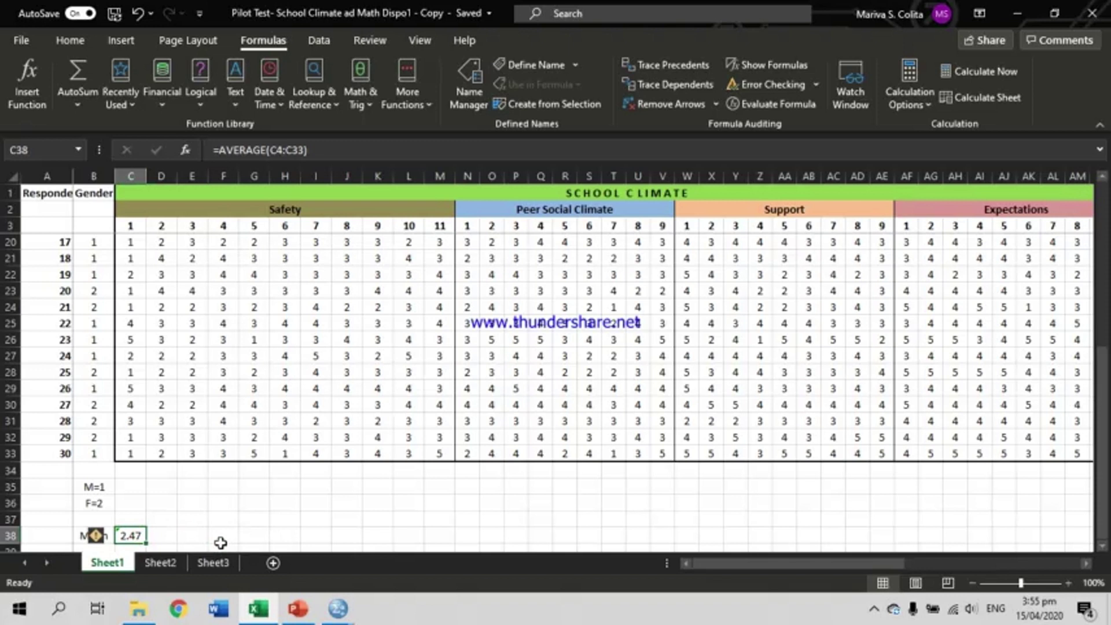
left_click(164, 535)
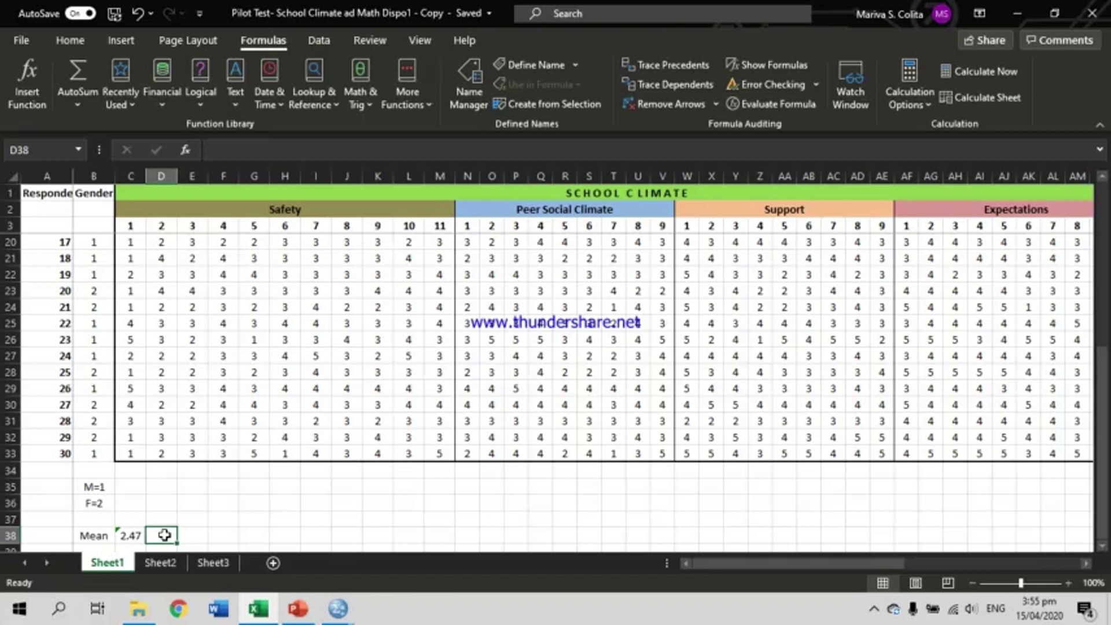
left_click(195, 534)
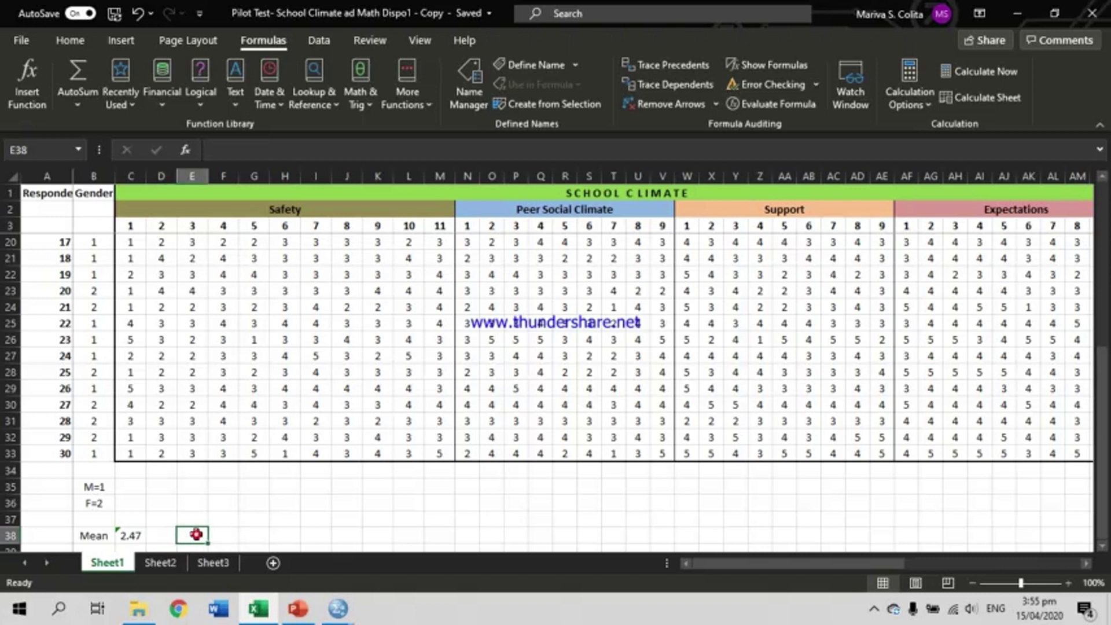
left_click(132, 534)
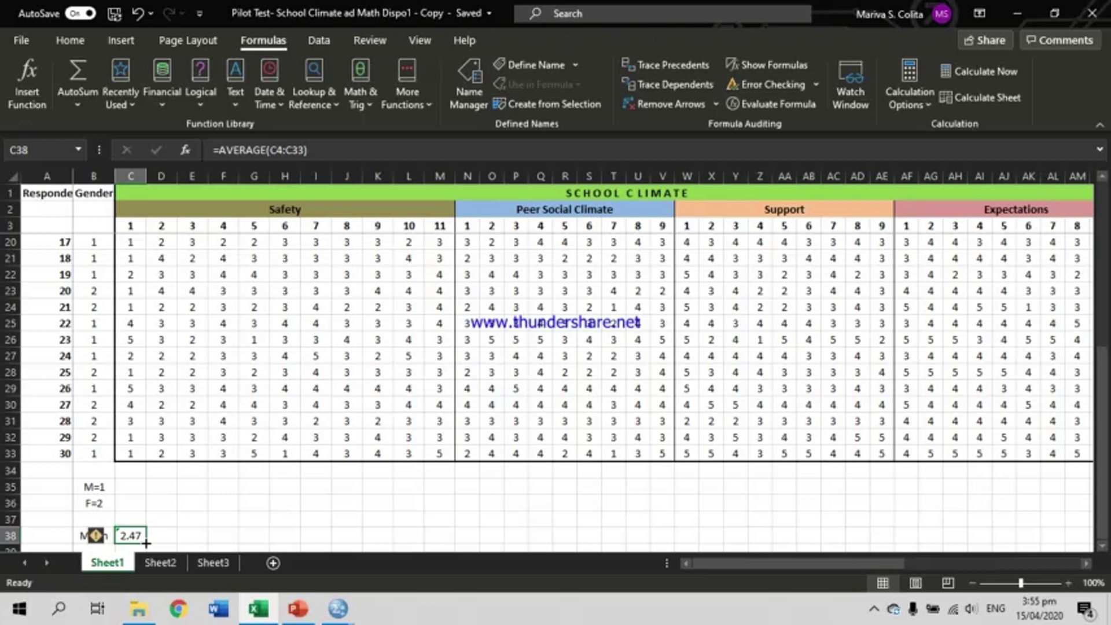
- Fill the AVERAGE formula across row 38 to column BO, then select cell M39
left_click_drag(144, 543, 913, 546)
left_click_drag(1093, 491, 873, 491)
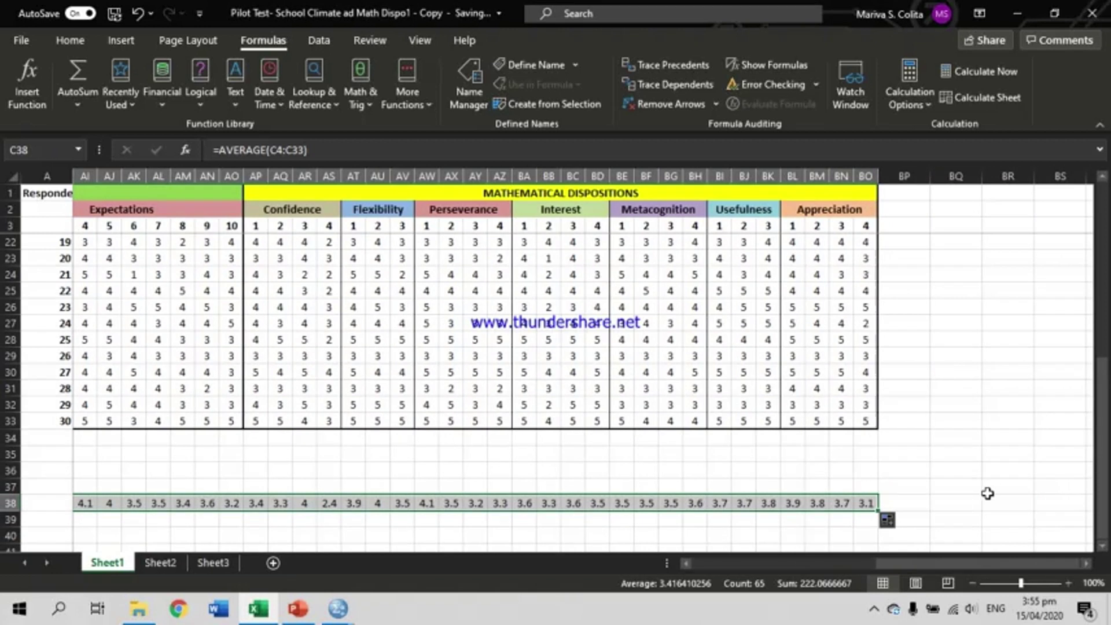
left_click_drag(987, 568, 354, 522)
left_click(321, 521)
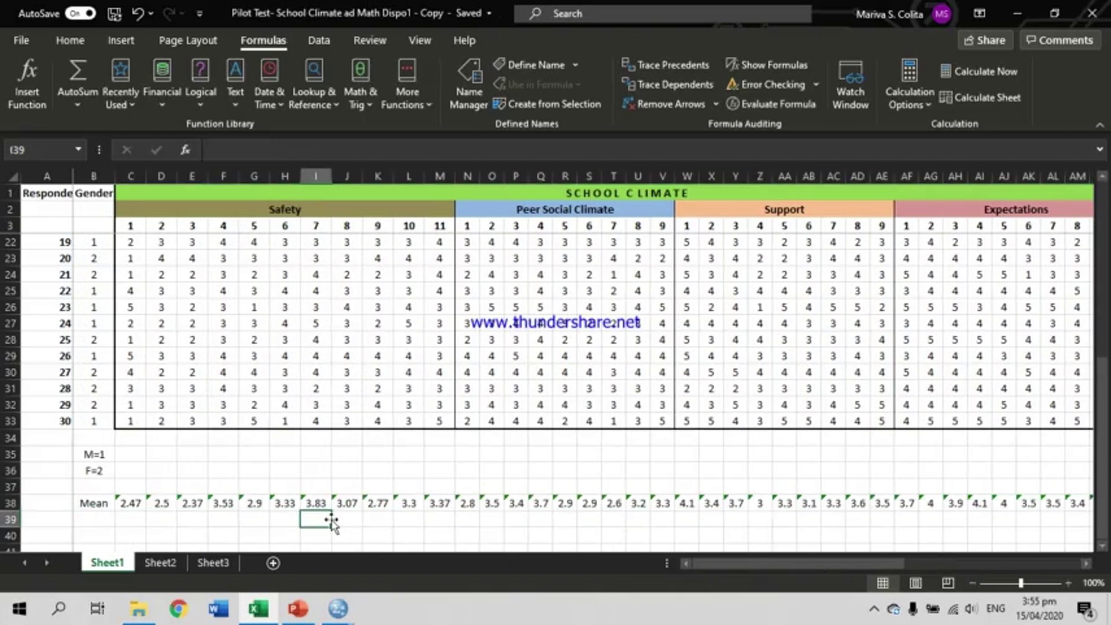
left_click(441, 520)
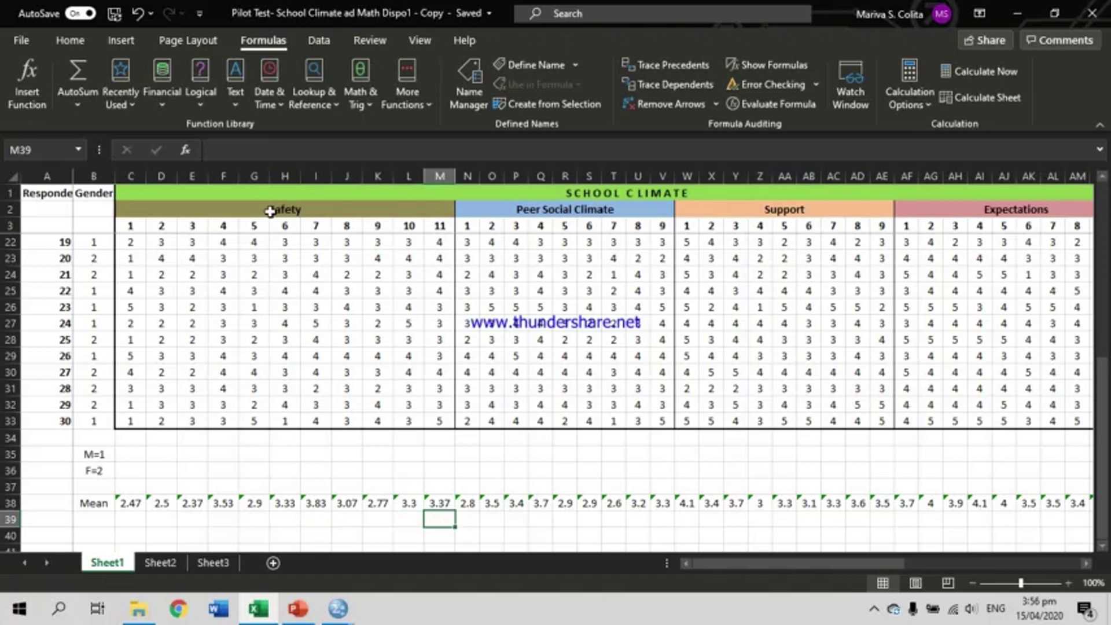
left_click(560, 528)
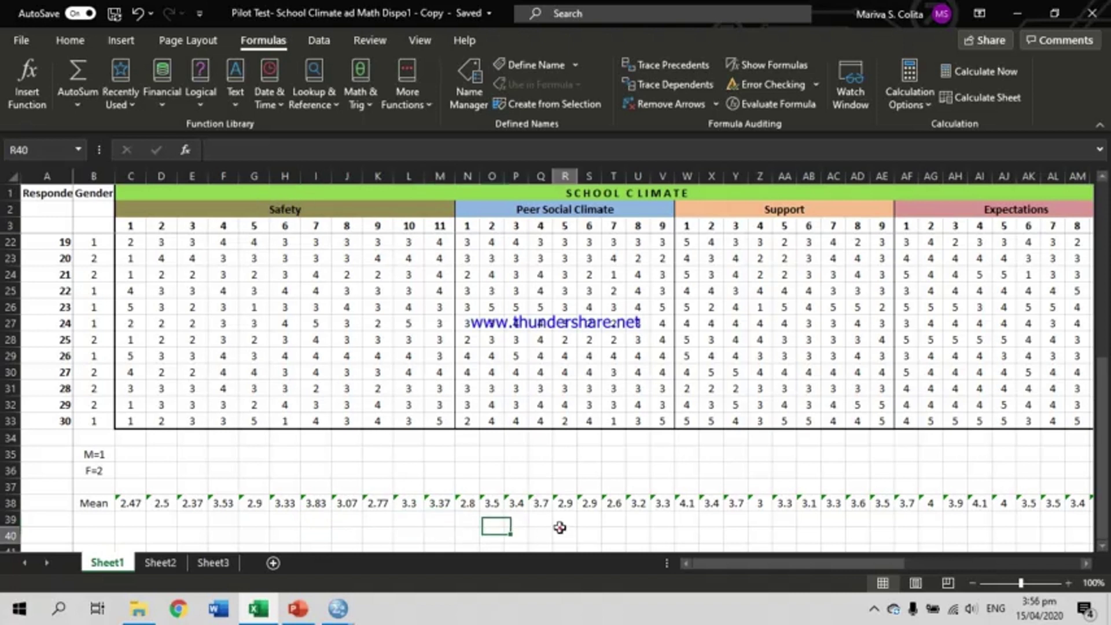
left_click(439, 520)
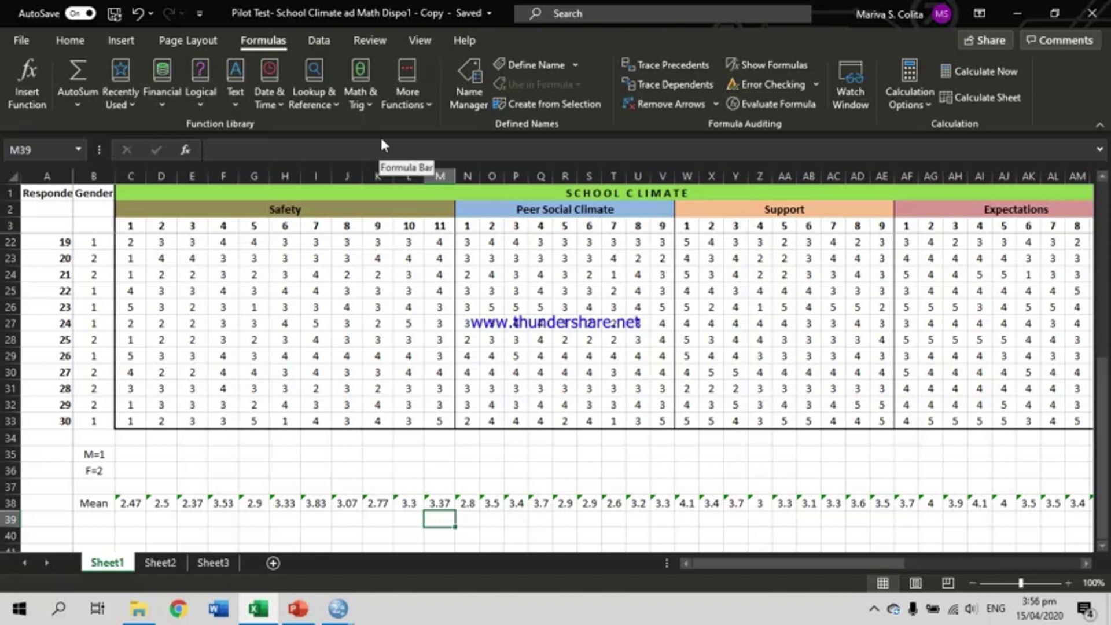
- Enter =AVERAGE(C38:M38) in M39 for an overall Safety mean of 3.04
left_click(266, 39)
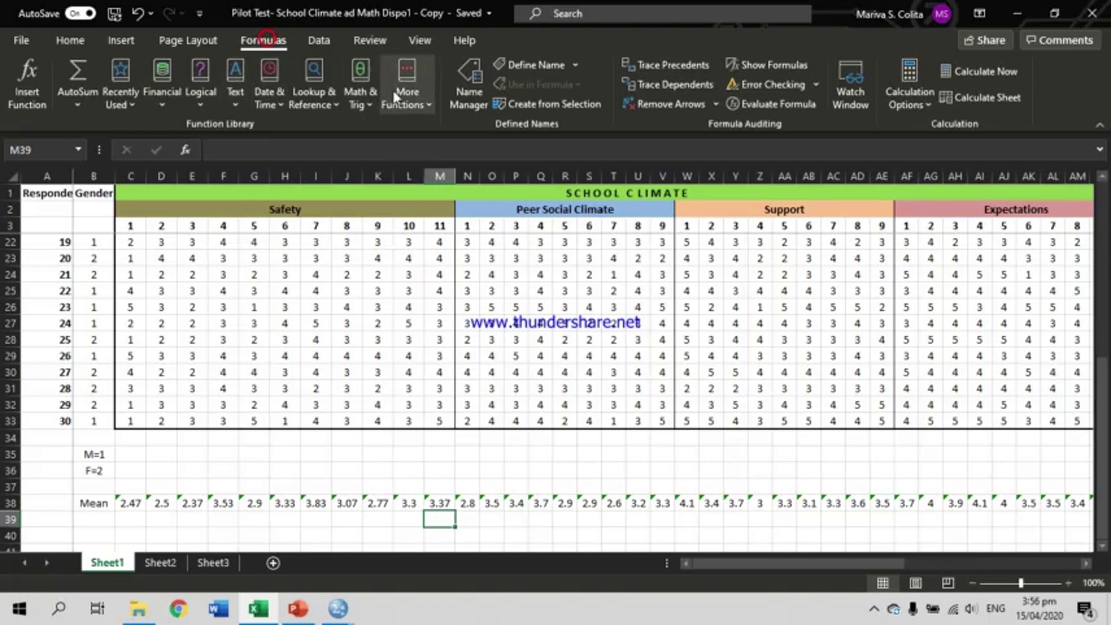
left_click(408, 102)
left_click(437, 124)
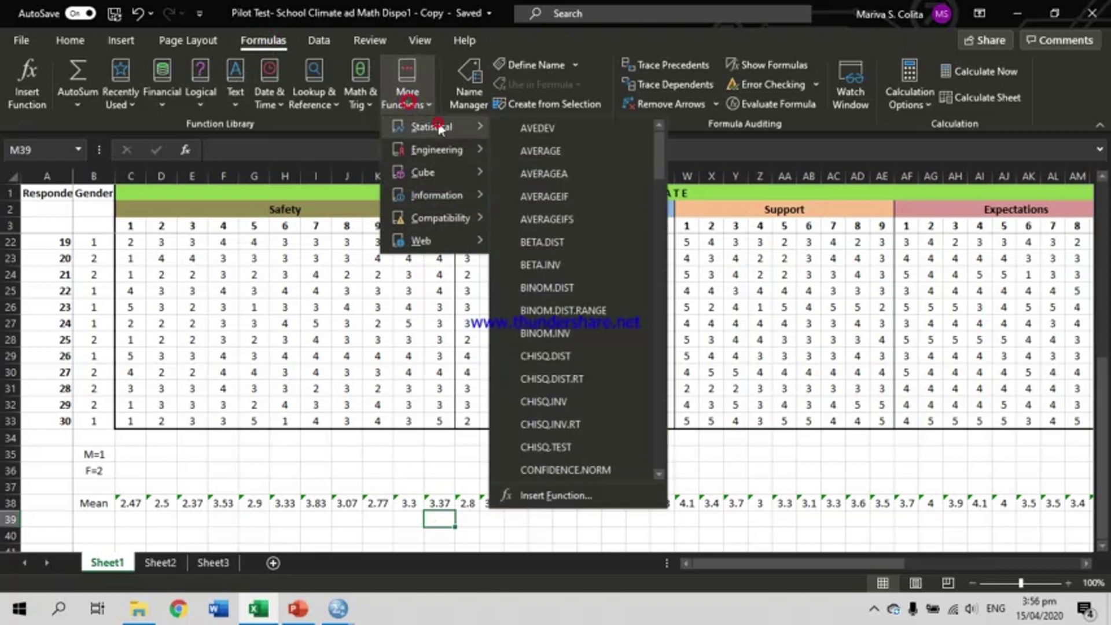
left_click(540, 151)
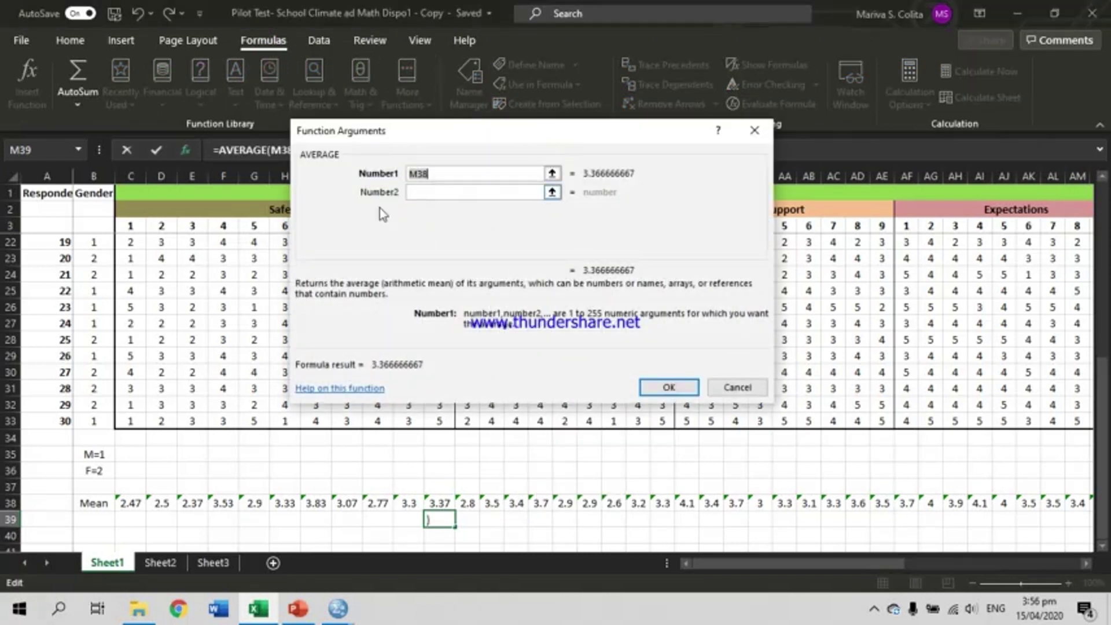
left_click(552, 174)
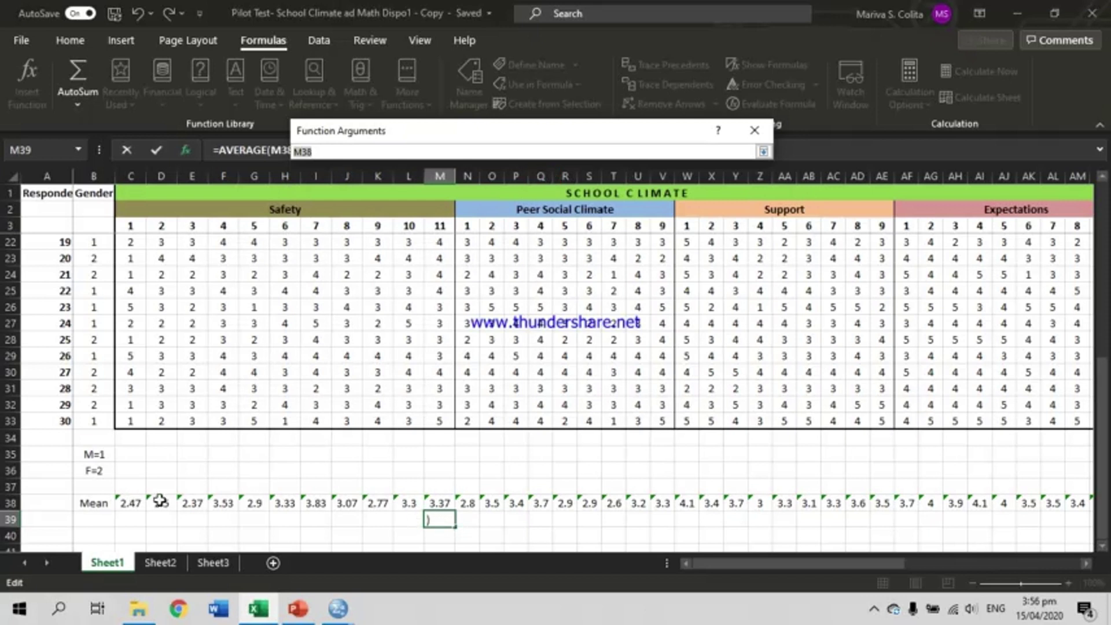
left_click(123, 503)
key("shift+Right")
key("shift+Right")
key("shift+Right")
key("shift+Right")
key("shift+Right")
key("shift+Right")
key("shift+Right")
key("shift+Right")
key("shift+Right")
key("shift+Right")
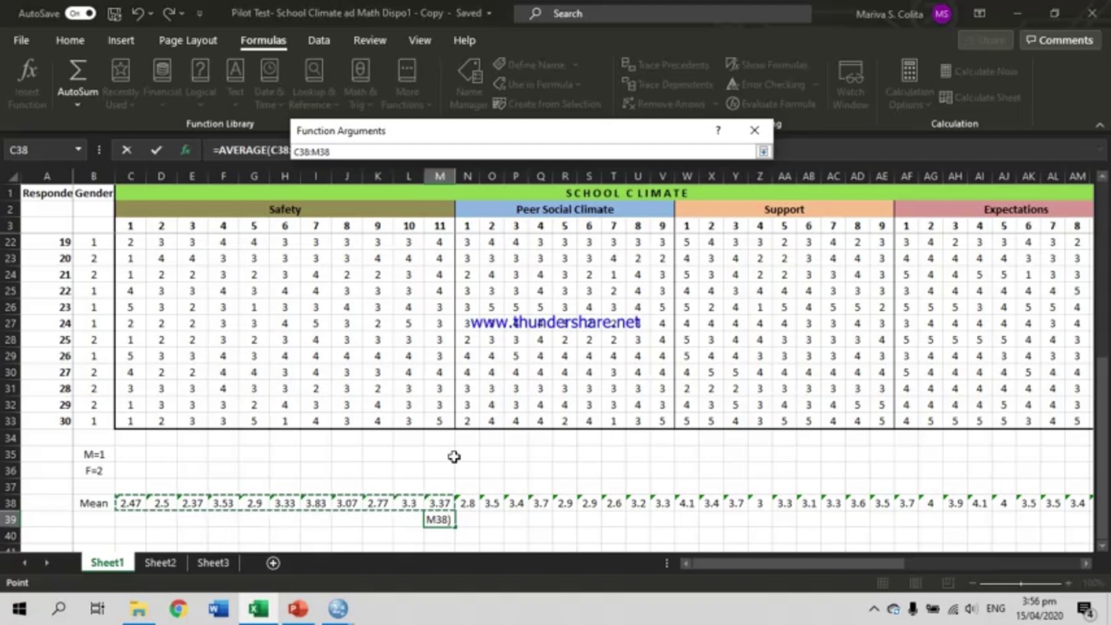
key("Return")
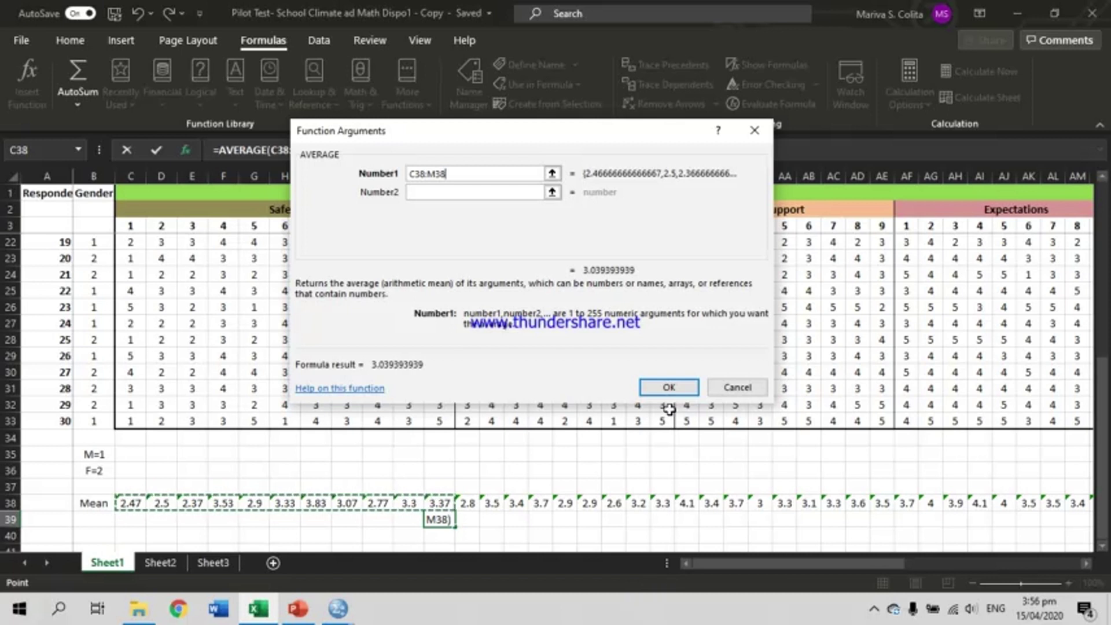
key("Return")
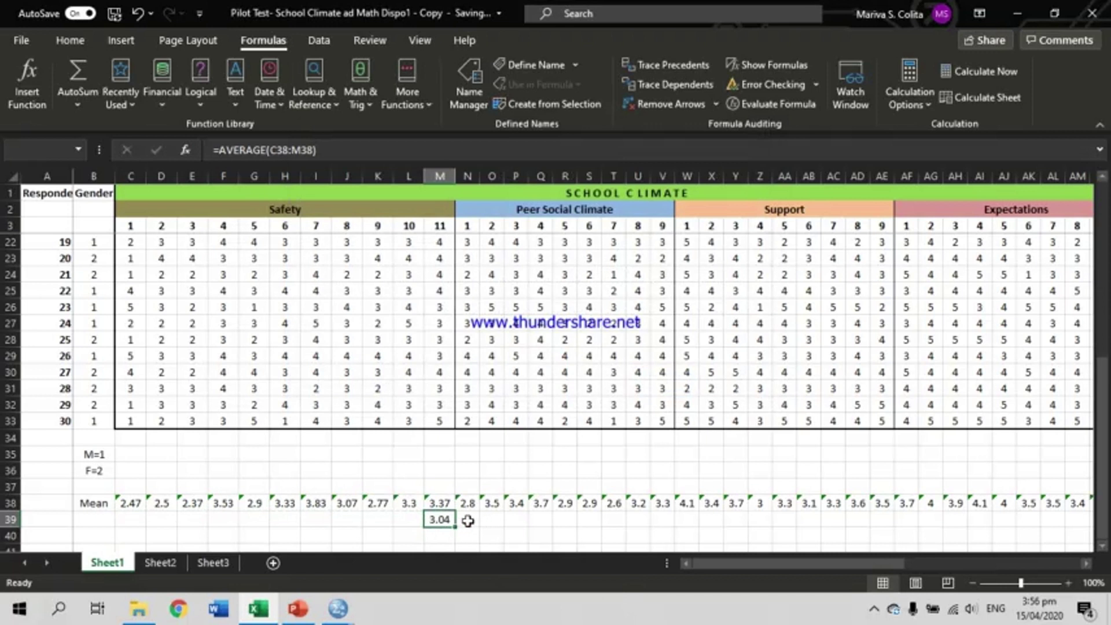
left_click(282, 214)
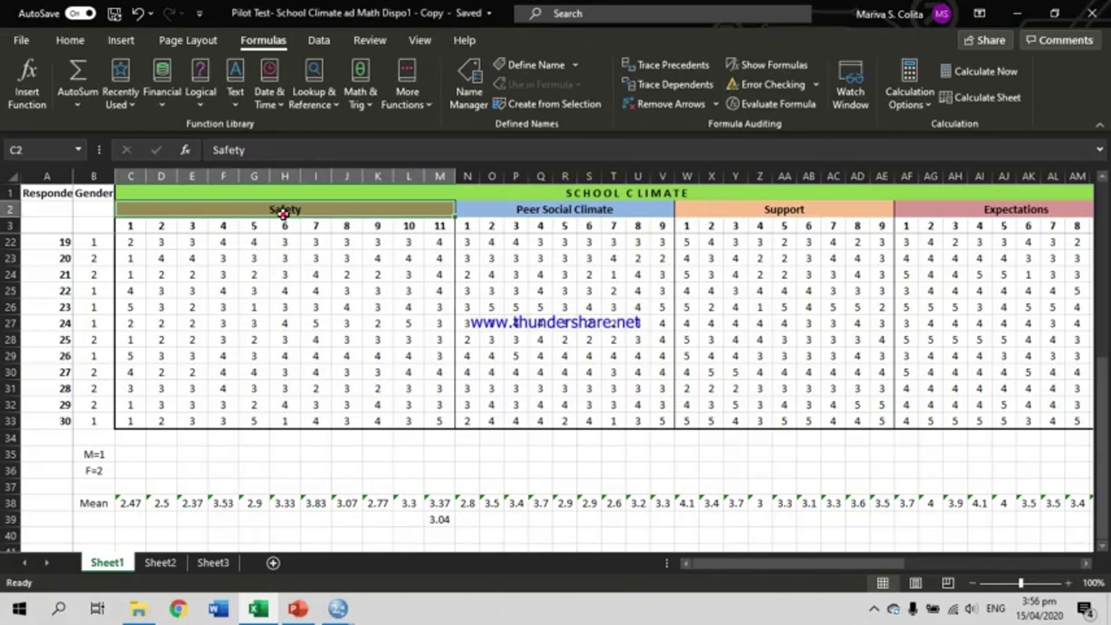
- Type 'SD' into cell B40 under the Mean row label
left_click(518, 520)
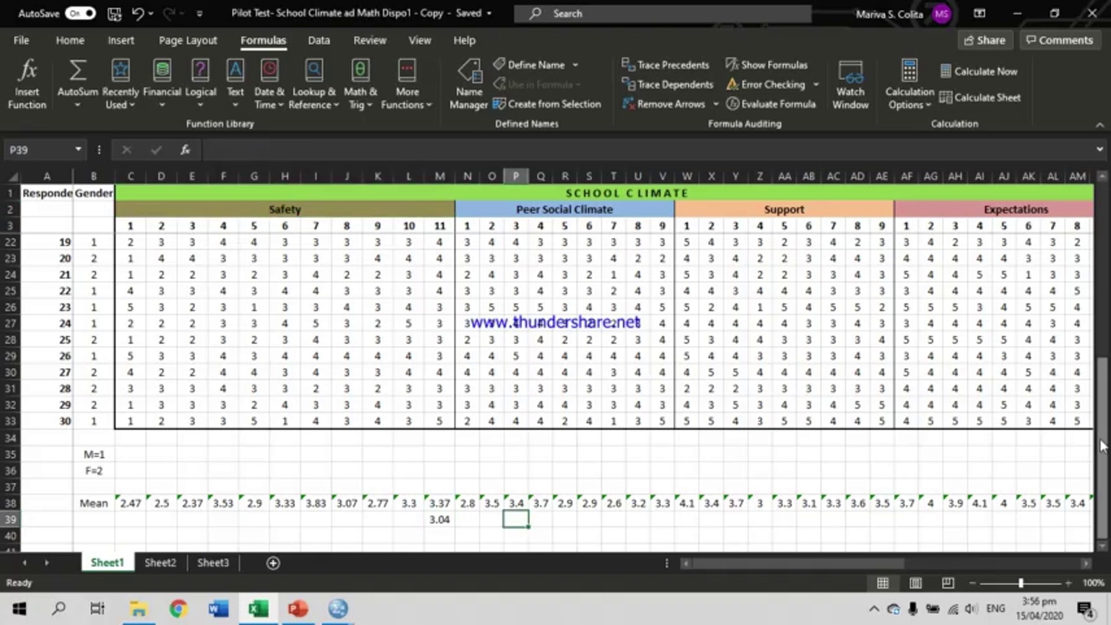
left_click(82, 537)
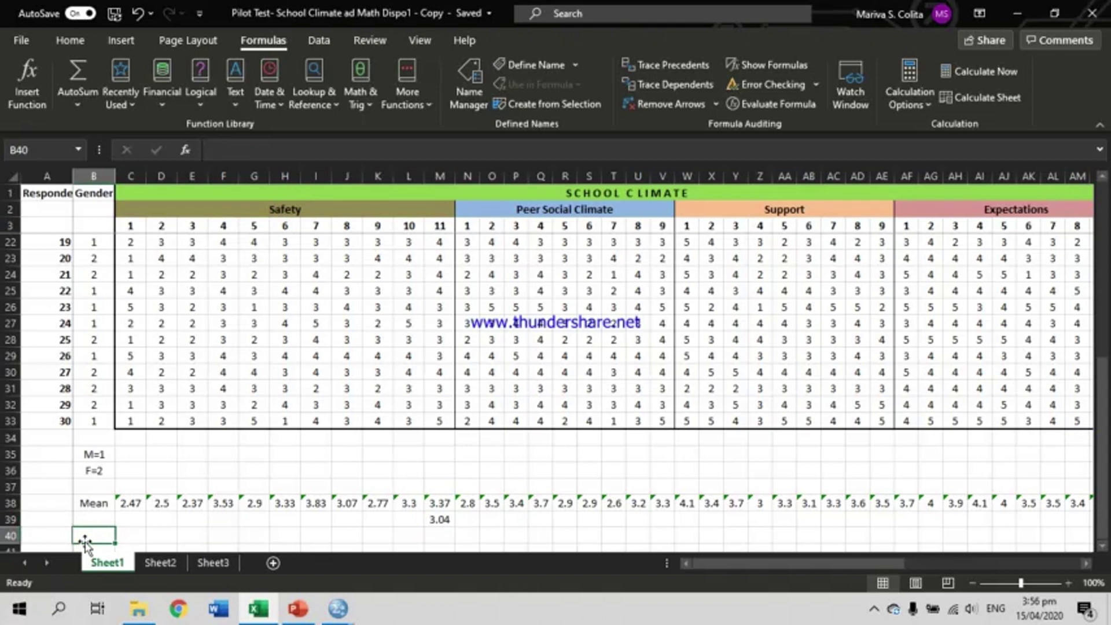
type("S")
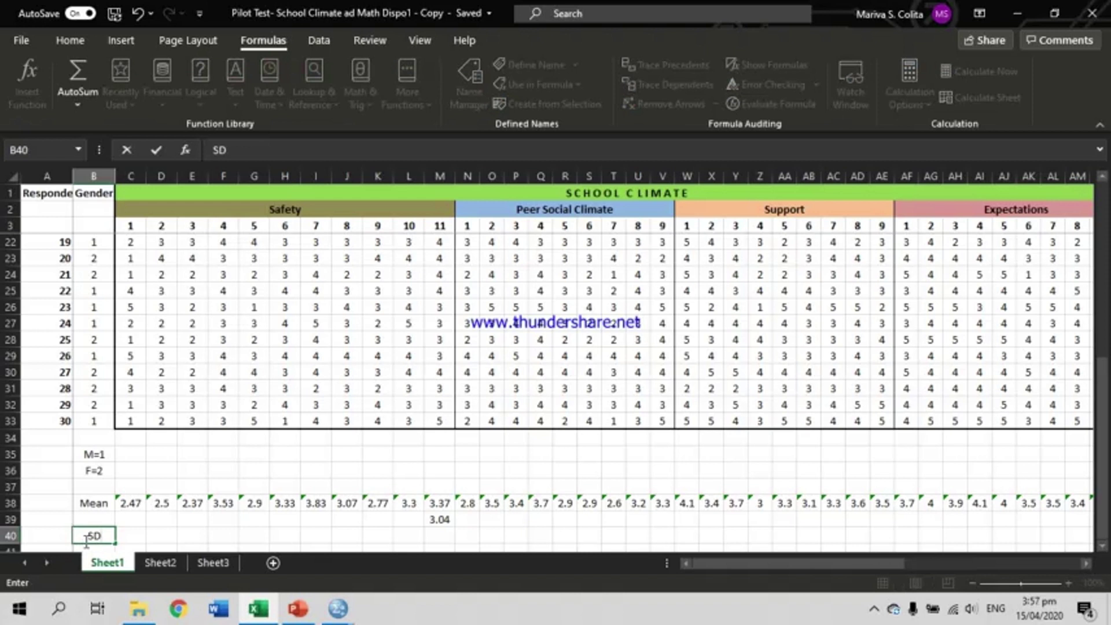
type("D")
key("Tab")
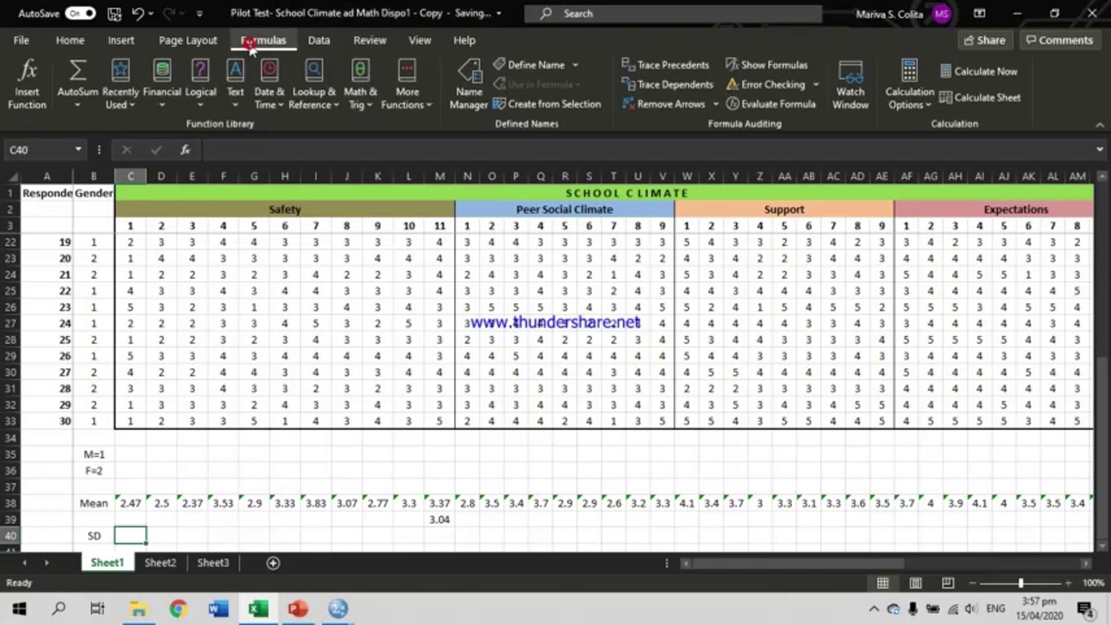
- Enter =STDEV.S(C4:C33) in C40, giving a standard deviation of 1.38 for Safety item 1
left_click(415, 105)
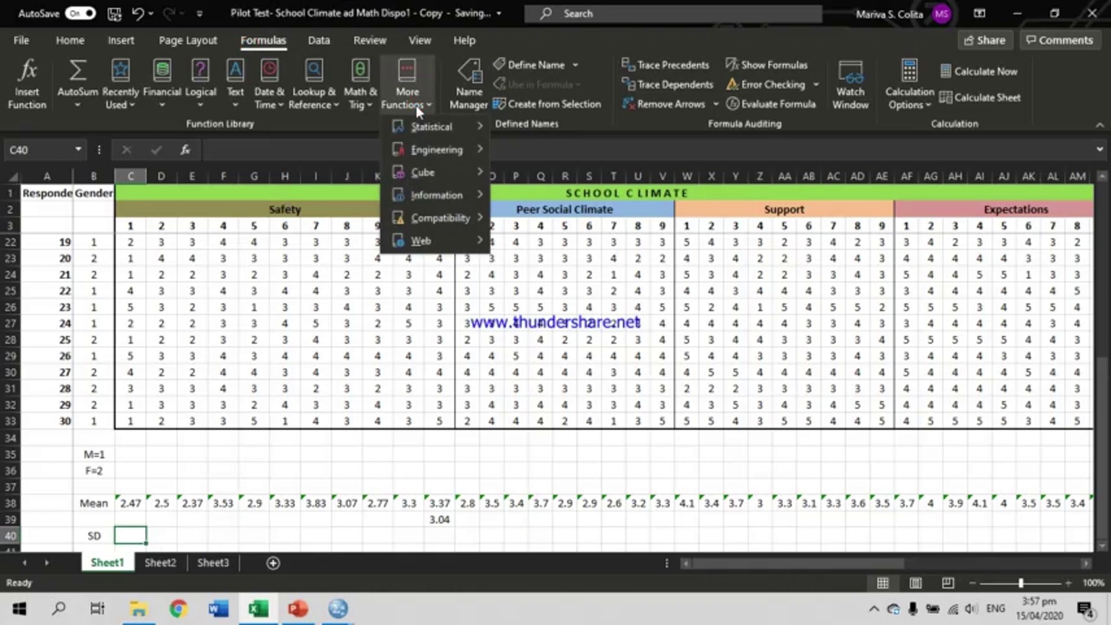
mouse_move(447, 127)
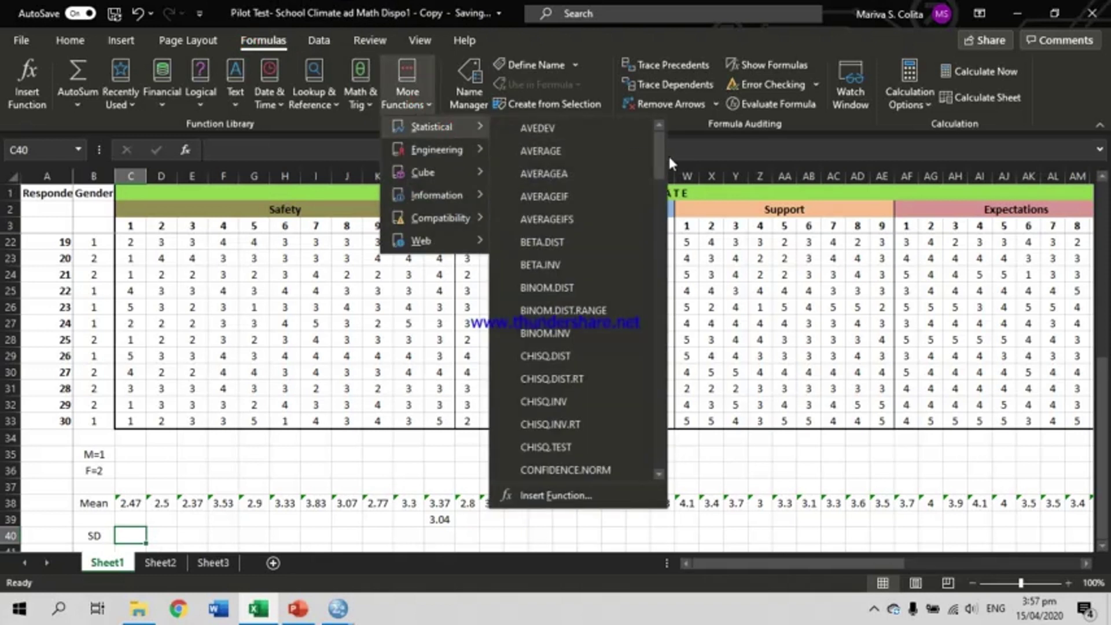
left_click_drag(664, 162, 668, 428)
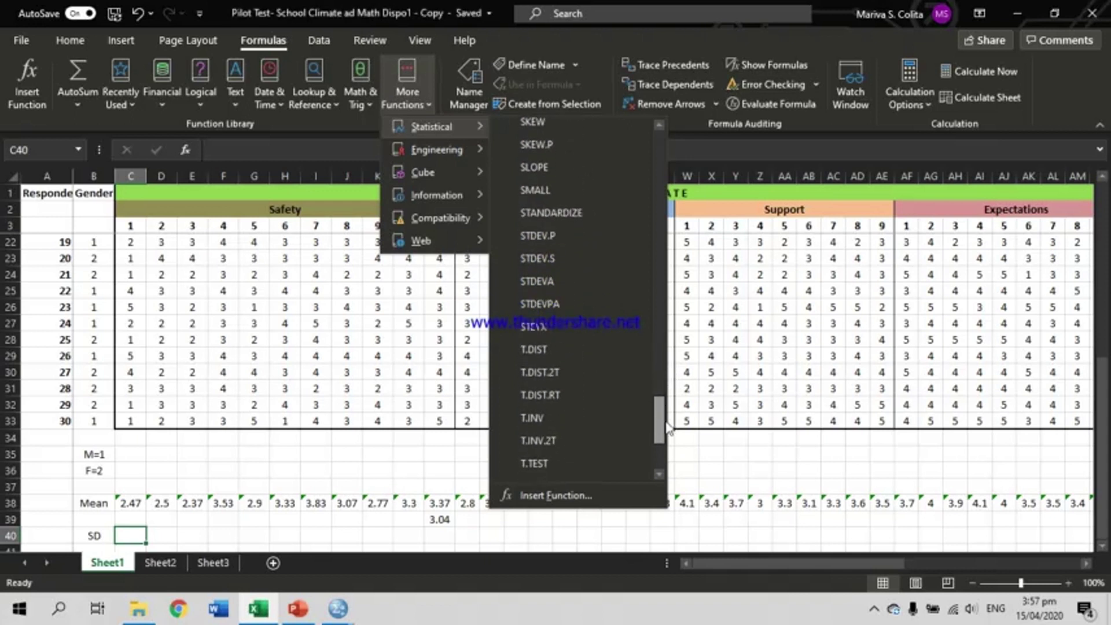
left_click(571, 258)
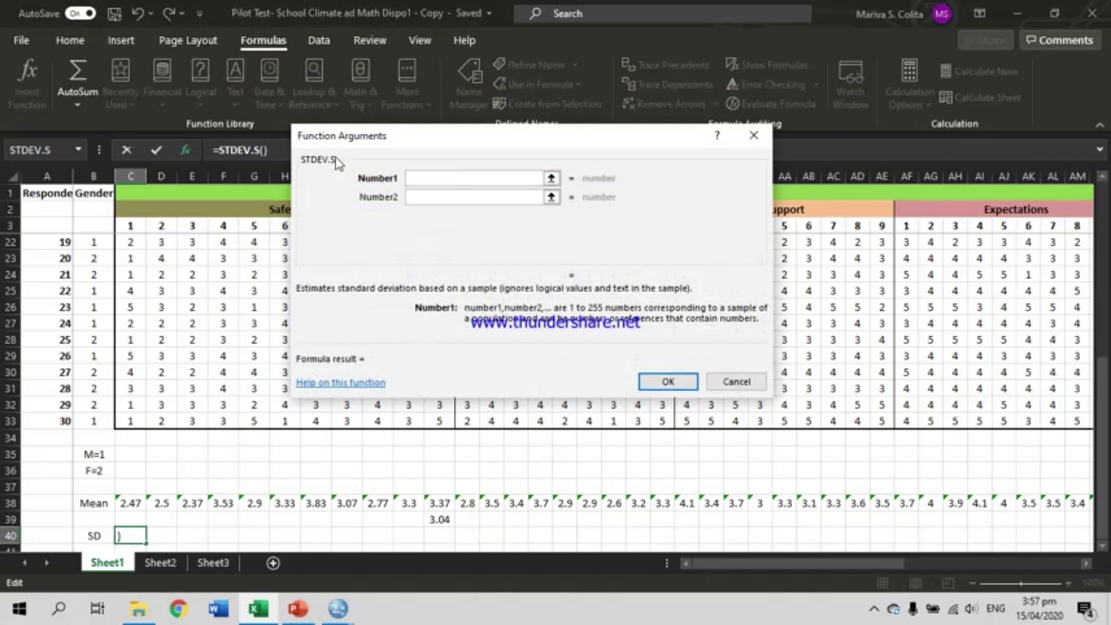
left_click(551, 179)
left_click_drag(1102, 440, 1102, 191)
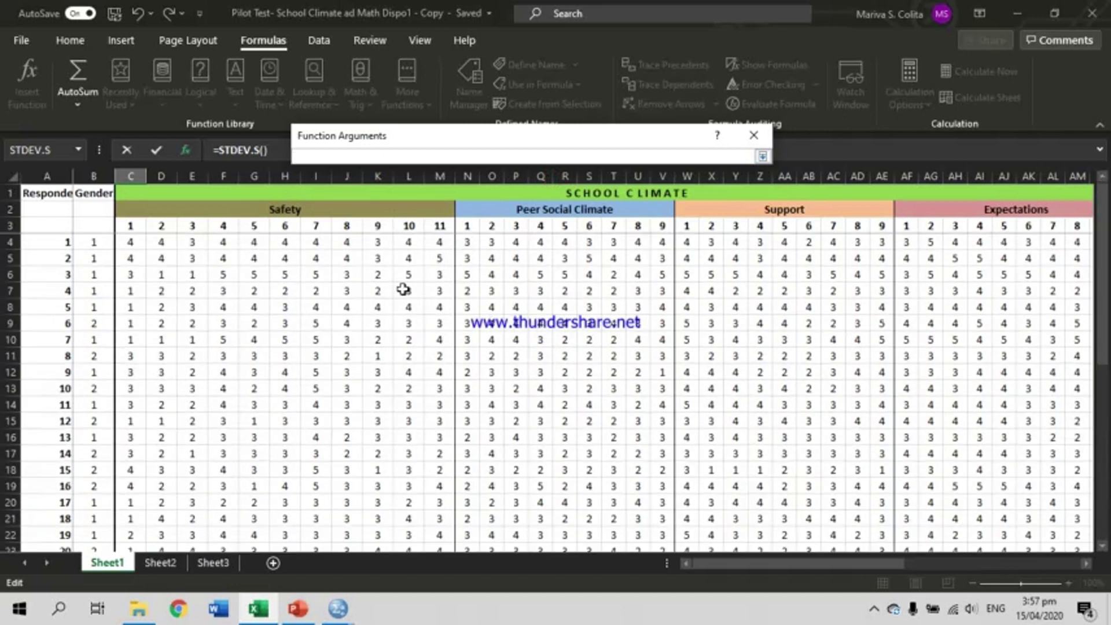
left_click(131, 242)
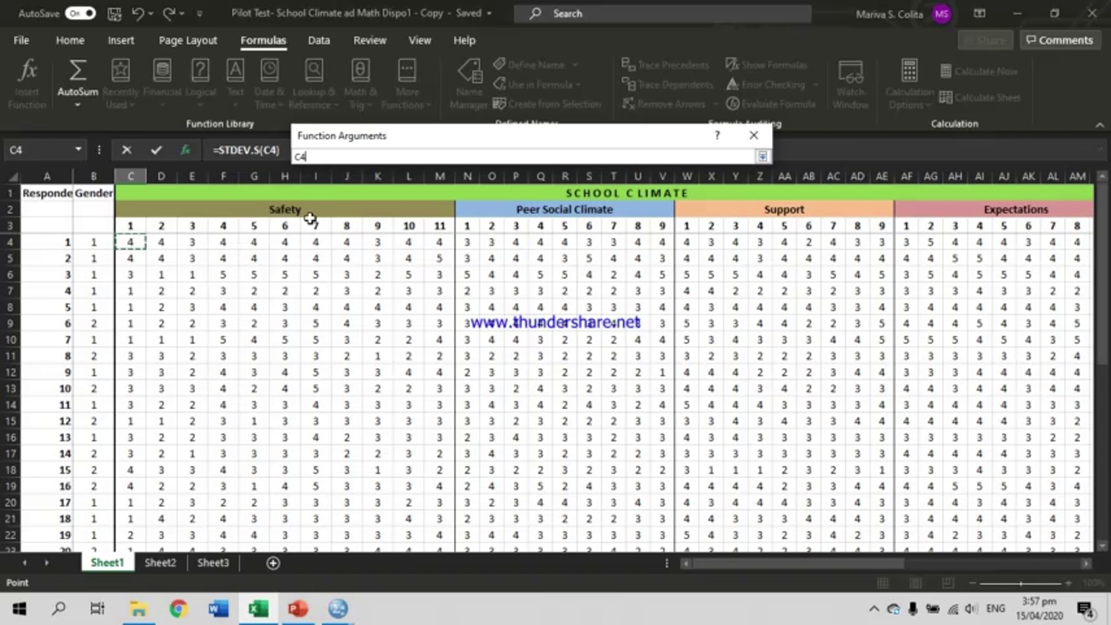
key("shift+Down")
key("shift+Down")
key("shift+Down")
key("shift+Down")
key("shift+Down")
key("shift+Down")
key("shift+Down")
key("shift+Down")
key("shift+Down")
key("shift+Down")
key("shift+Down")
key("shift+Down")
key("shift+Down")
key("shift+Down")
key("shift+Down")
key("shift+Down")
key("shift+Down")
key("shift+Down")
key("shift+Down")
key("shift+Down")
key("shift+Up")
key("shift+Up")
key("shift+Up")
key("shift+Up")
key("shift+Up")
key("shift+Up")
key("shift+Up")
key("shift+Up")
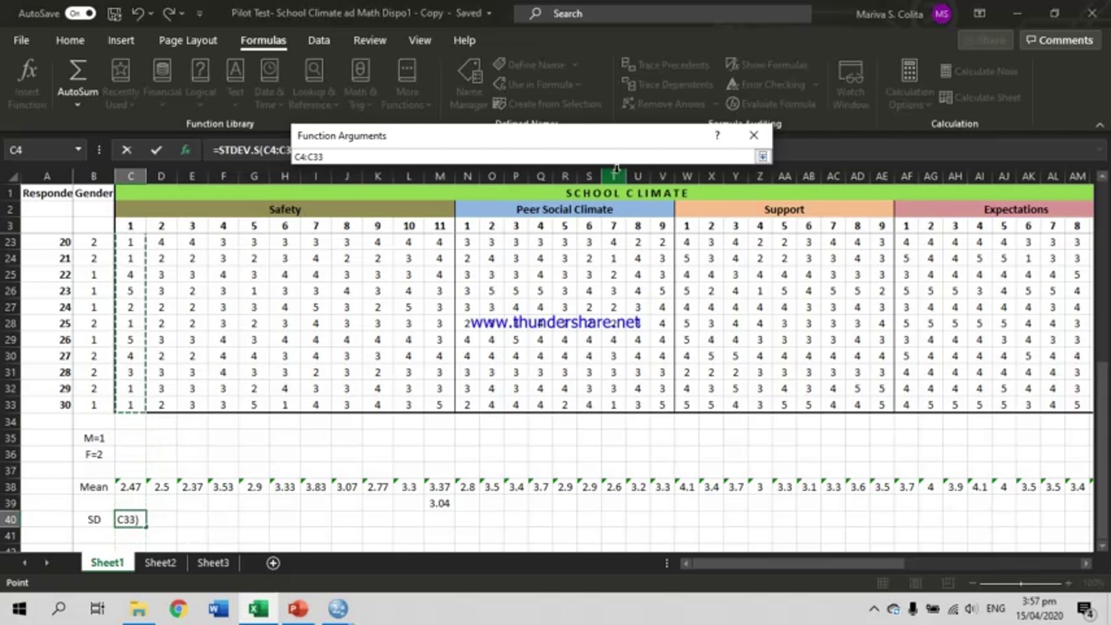
left_click(763, 158)
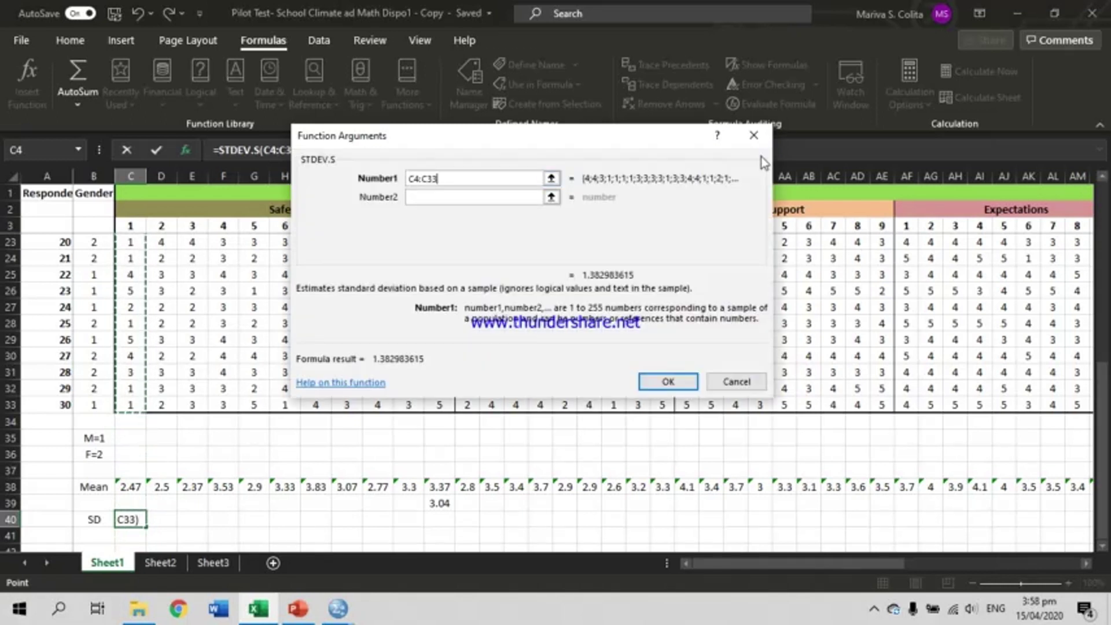
key("Return")
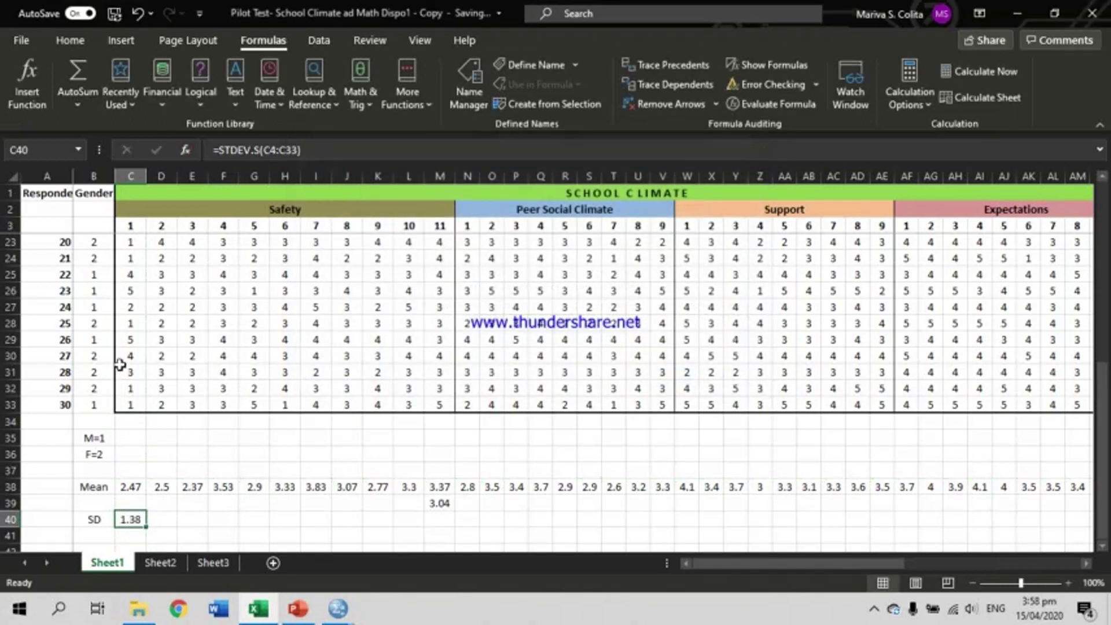
- Fill C40's STDEV.S formula along row 40 to the last item, ending at 1.1
left_click(131, 519)
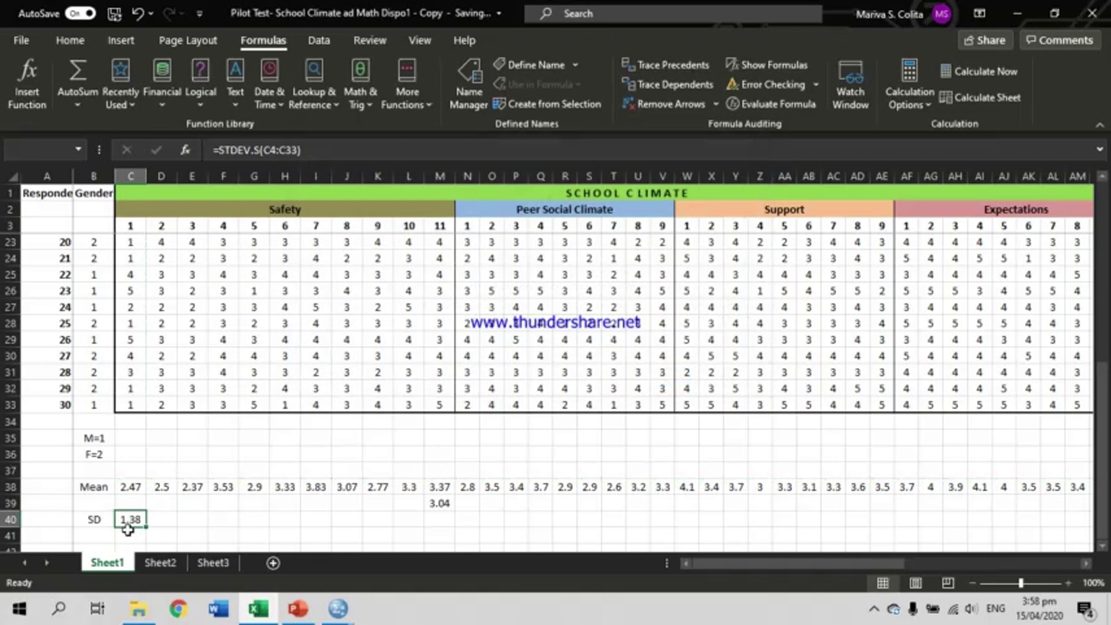
left_click(193, 531)
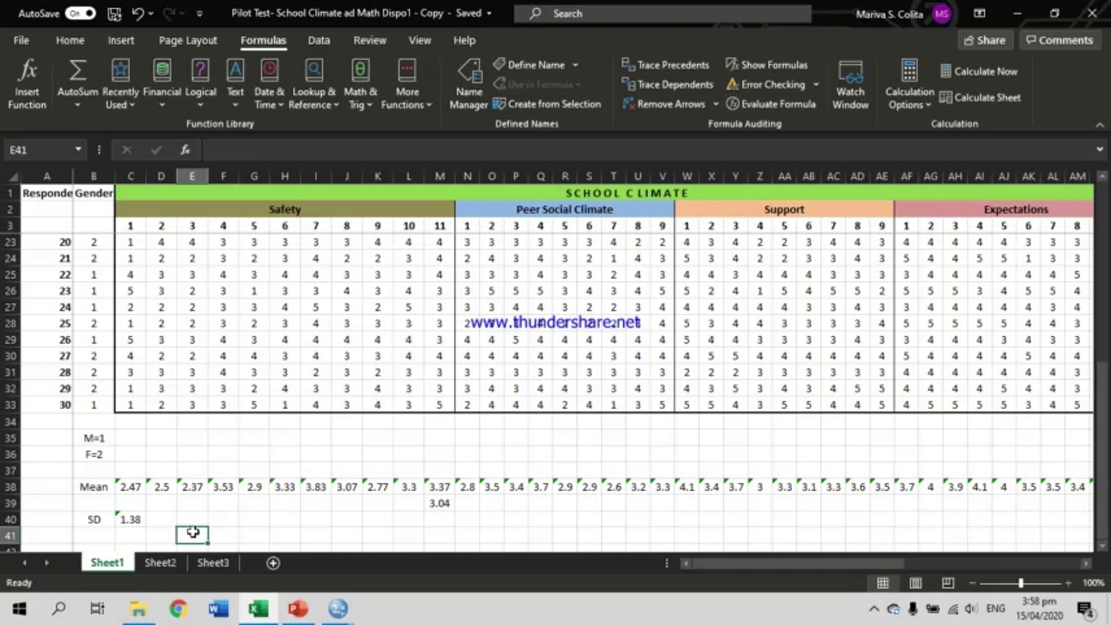
left_click(122, 522)
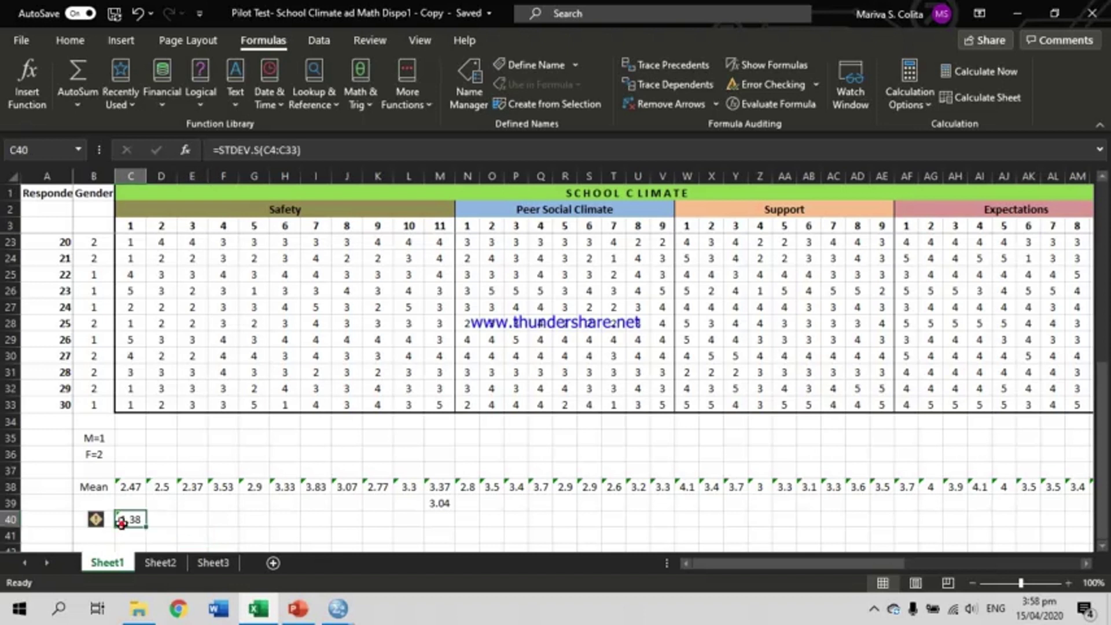
left_click_drag(144, 527, 923, 521)
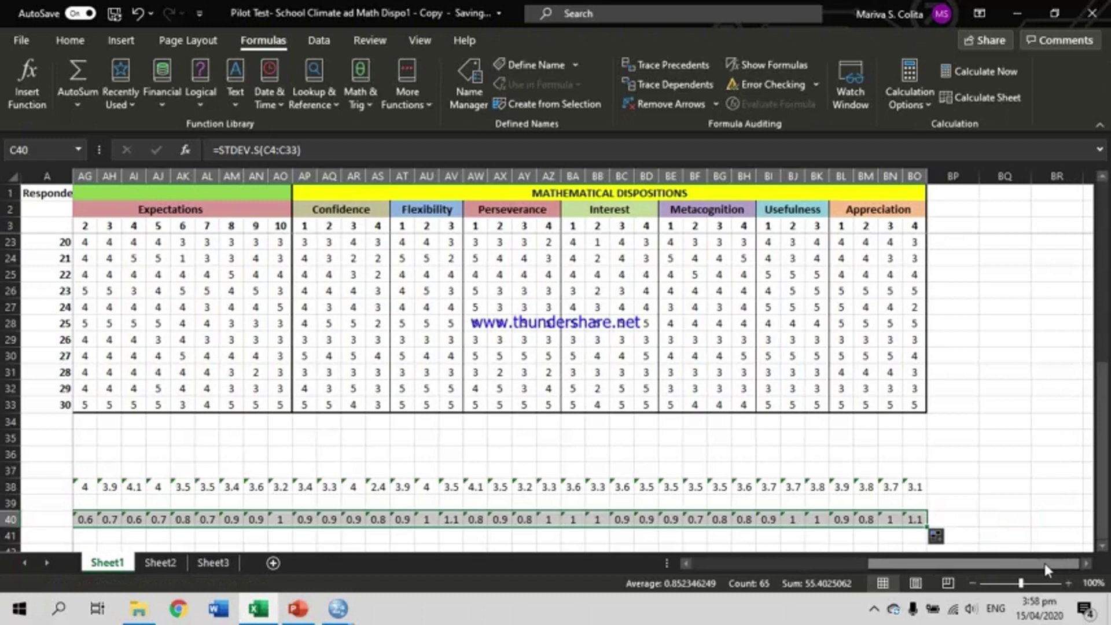
left_click_drag(1043, 563, 870, 563)
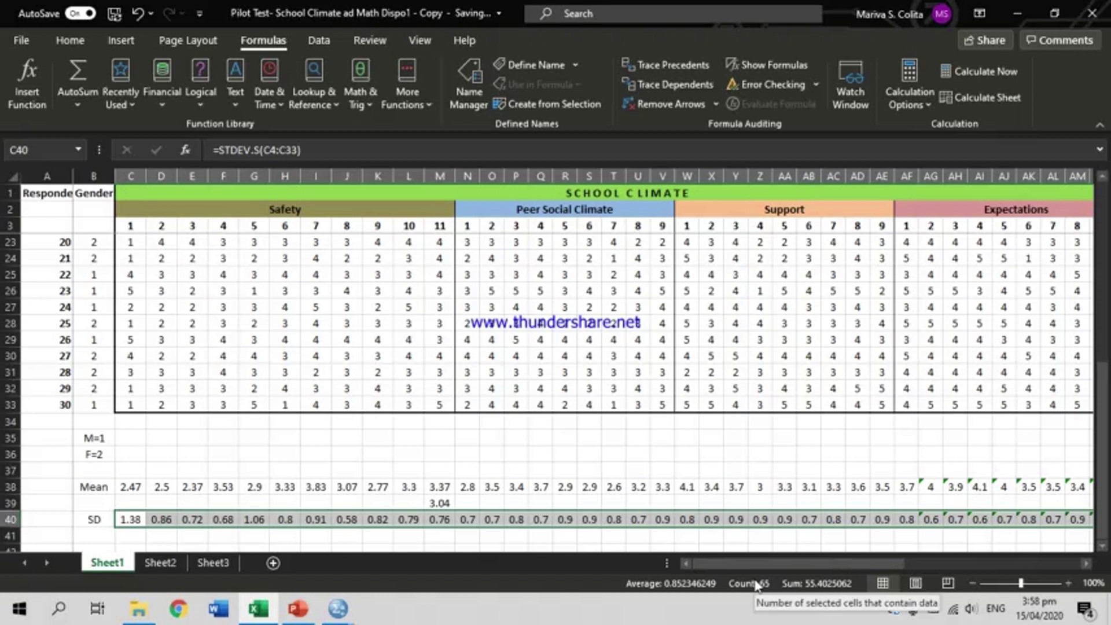
left_click(438, 532)
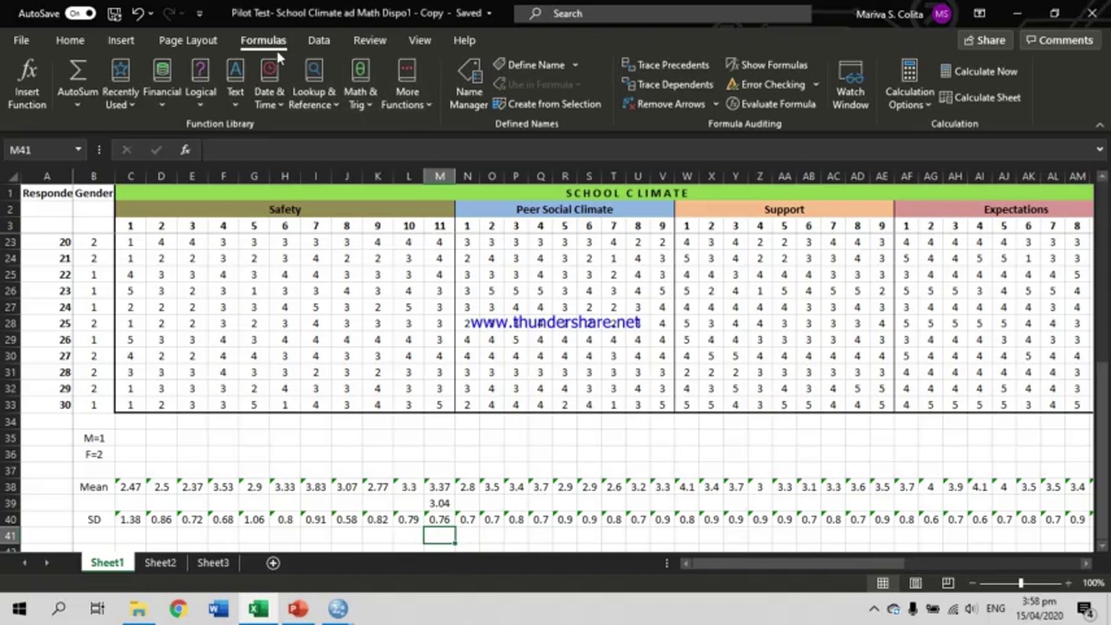
- Enter =STDEV.S(C38:M38) in M41, giving 0.48 across the eleven Safety means
left_click(416, 105)
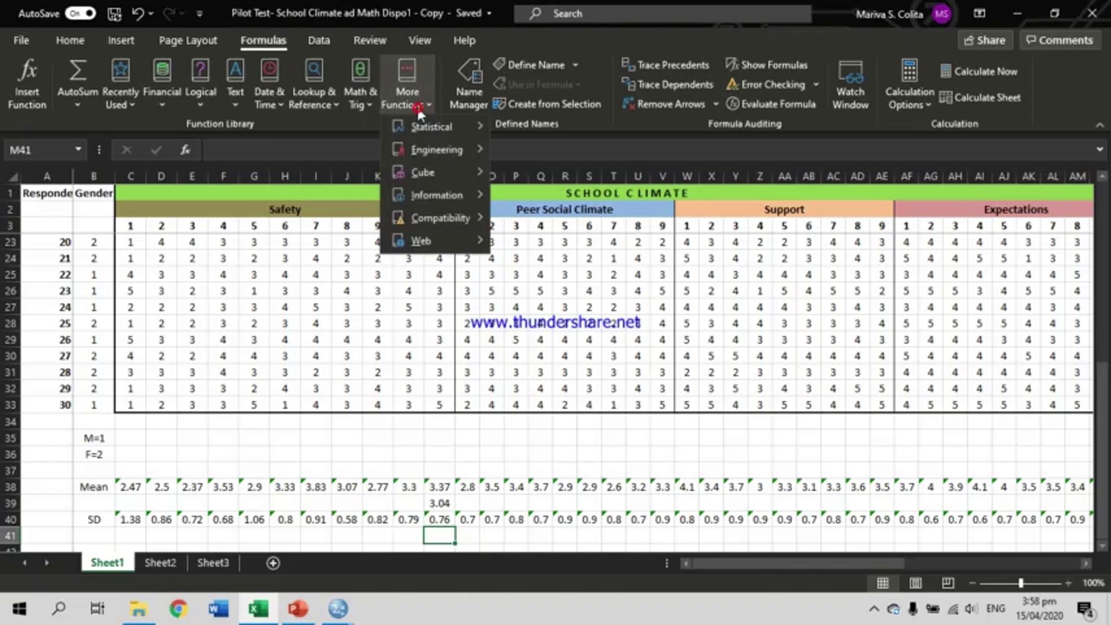
left_click(428, 126)
left_click_drag(658, 149, 673, 408)
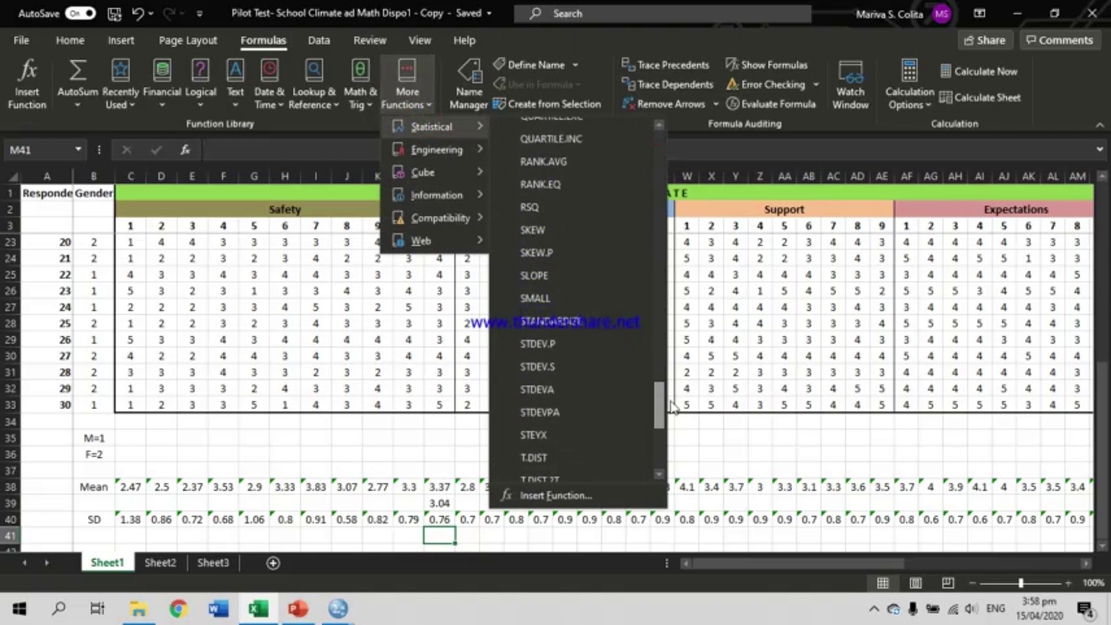
left_click(543, 365)
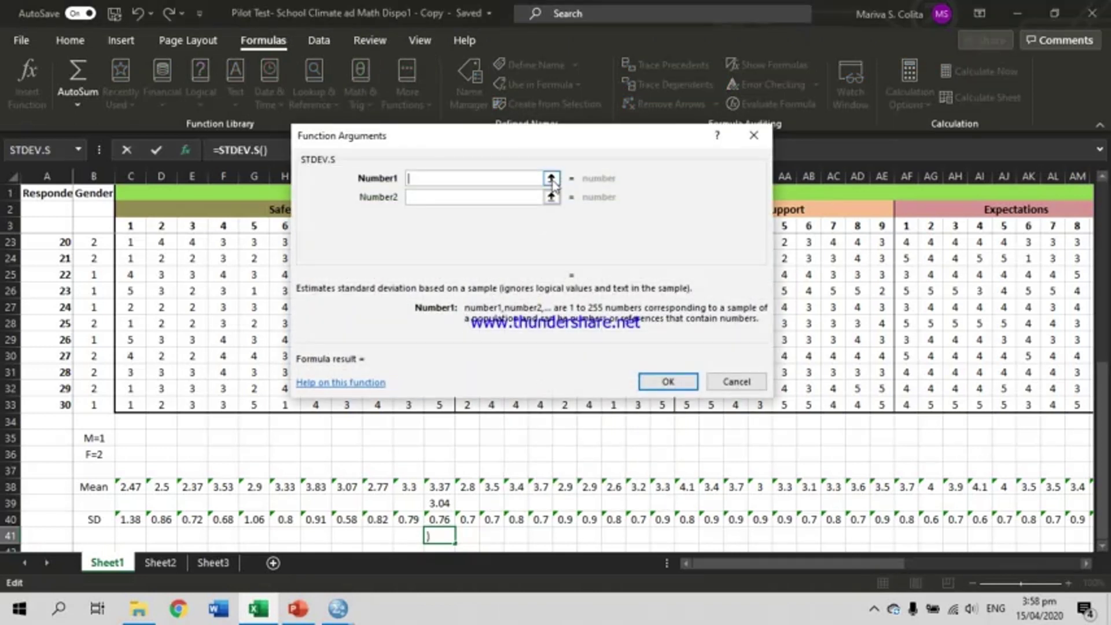
left_click(552, 178)
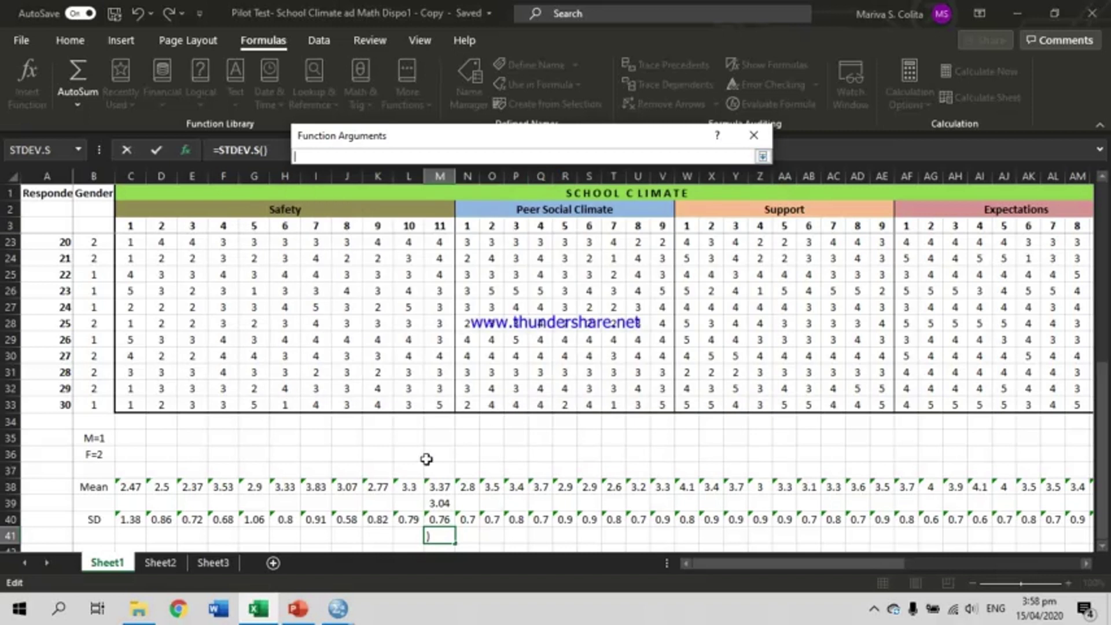
left_click(135, 489)
key("shift+Right")
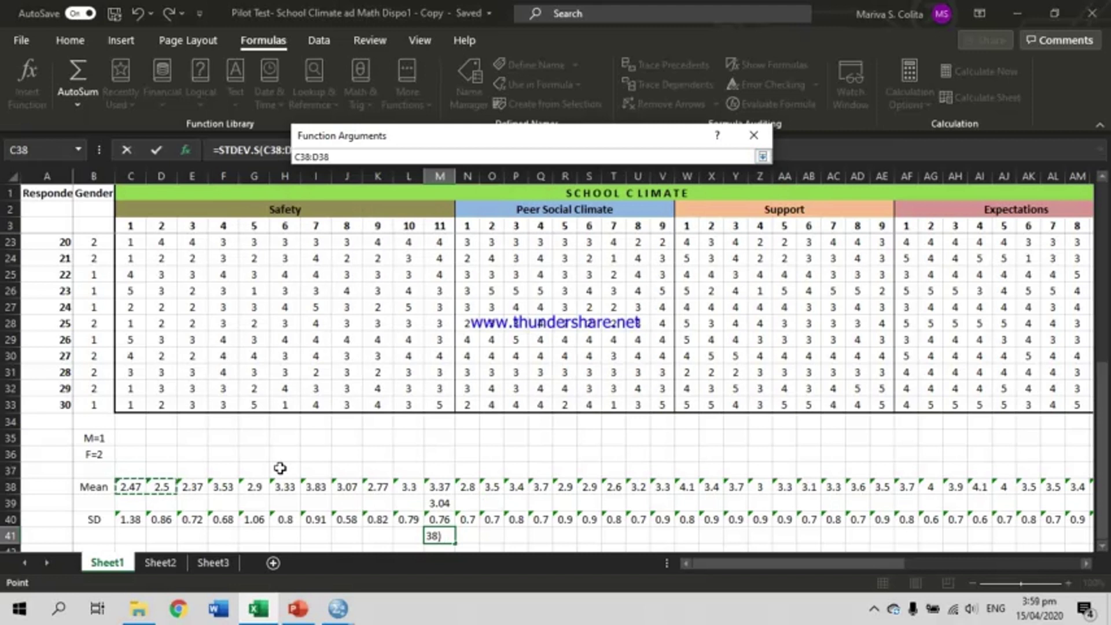
key("shift+Right")
key("shift+Right")
key("shift+Right")
key("shift+Right")
key("shift+Right")
key("shift+Right")
key("shift+Right")
key("shift+Right")
key("shift+Right")
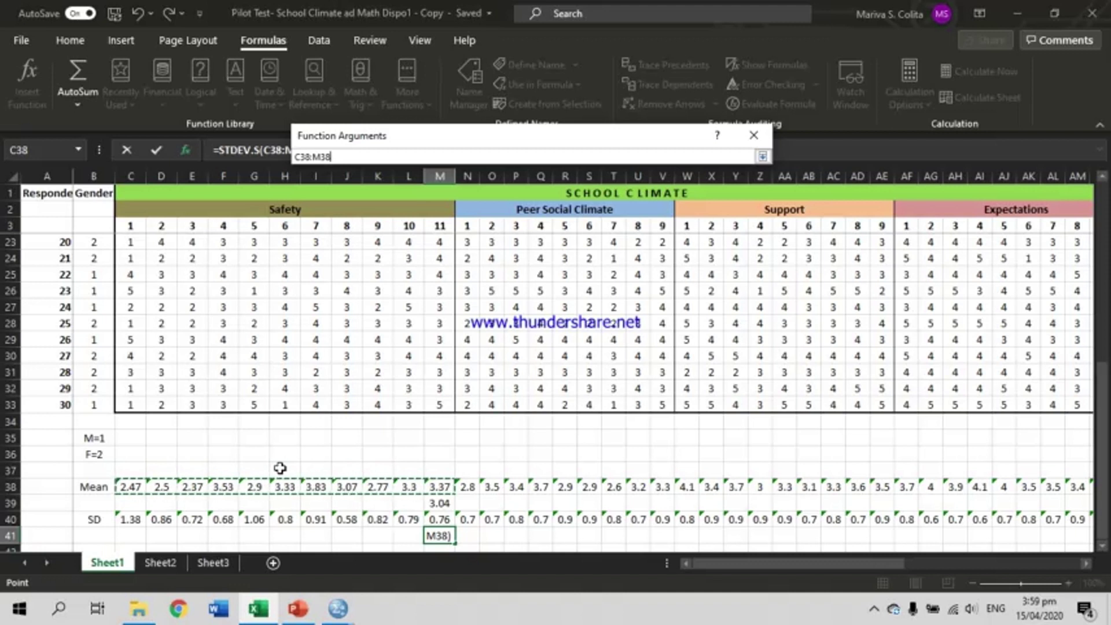
key("Return")
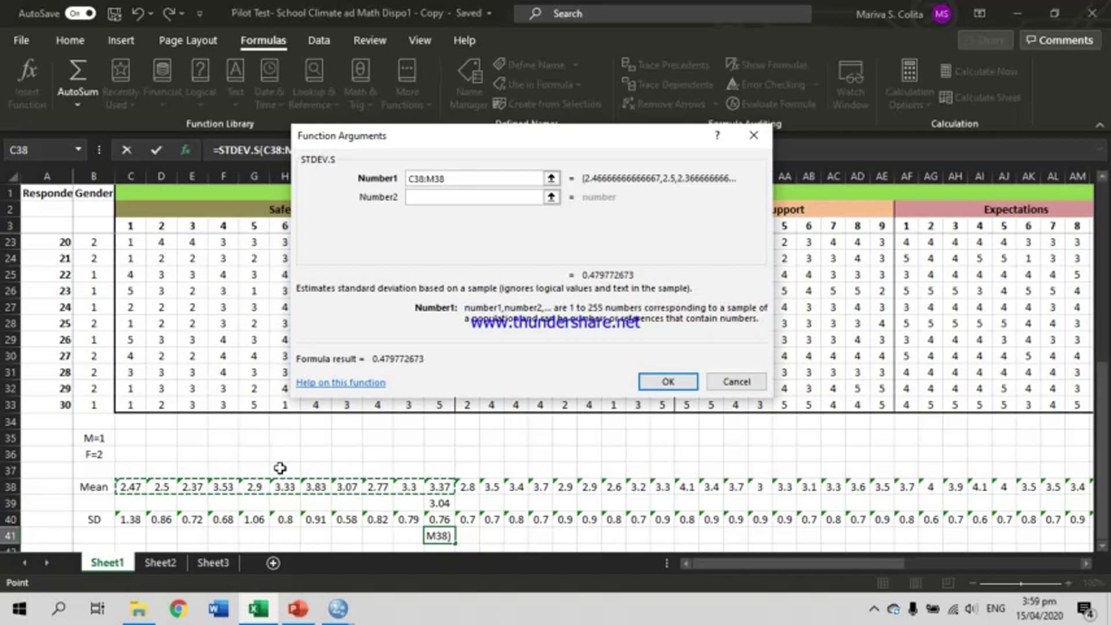
key("Return")
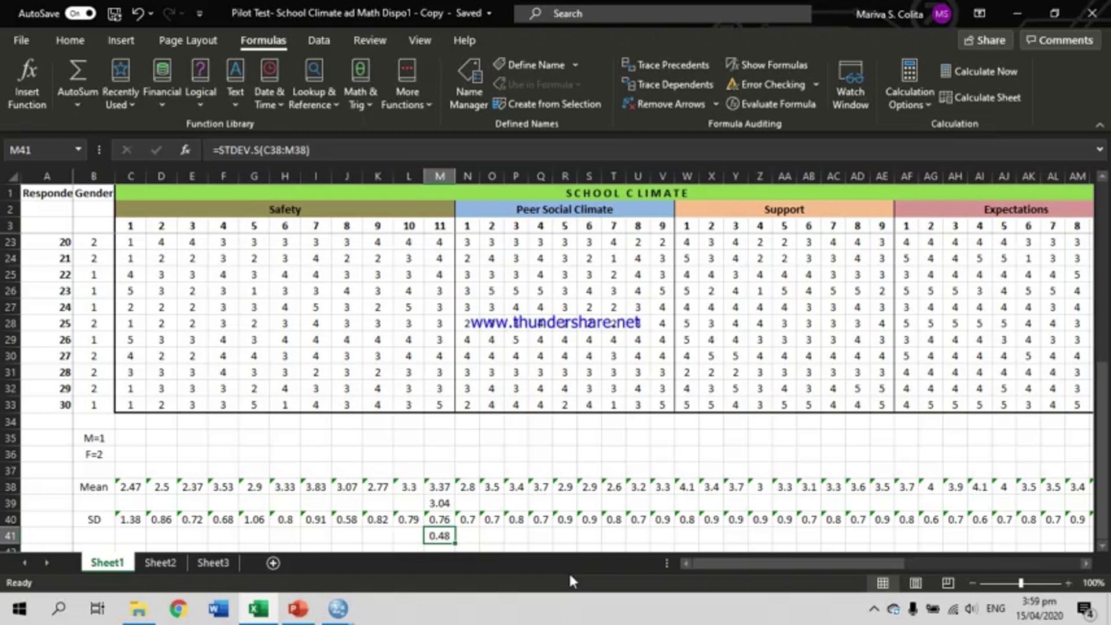
key("alt+Tab")
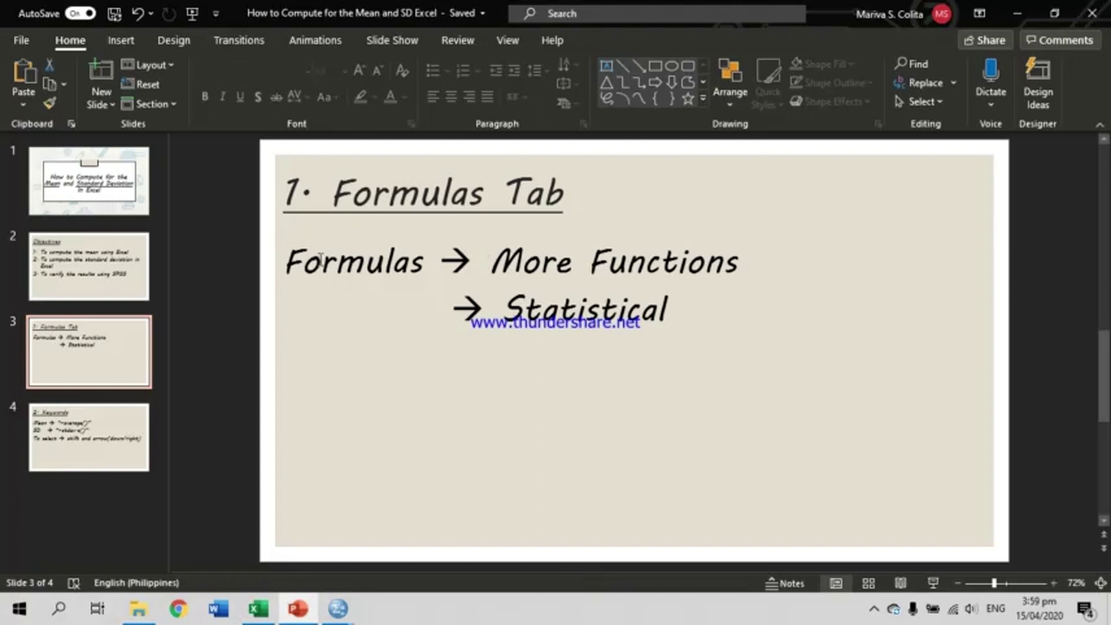
scroll(320, 258, "down", 1)
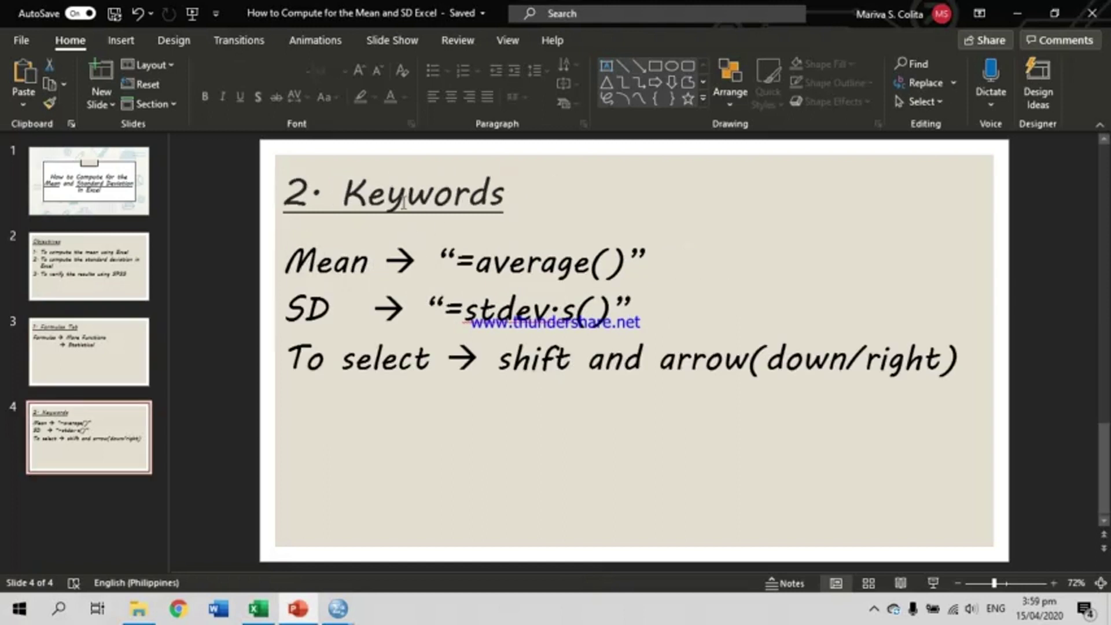
key("alt+Tab")
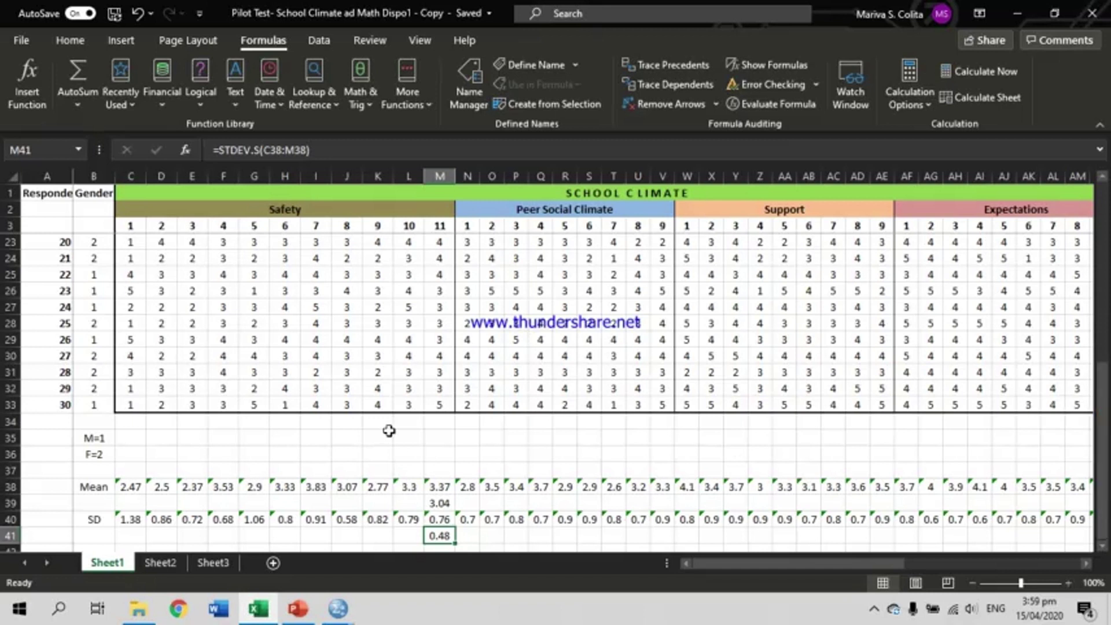
- Add a 'method 2' heading in cell B42 below the results
left_click(123, 545)
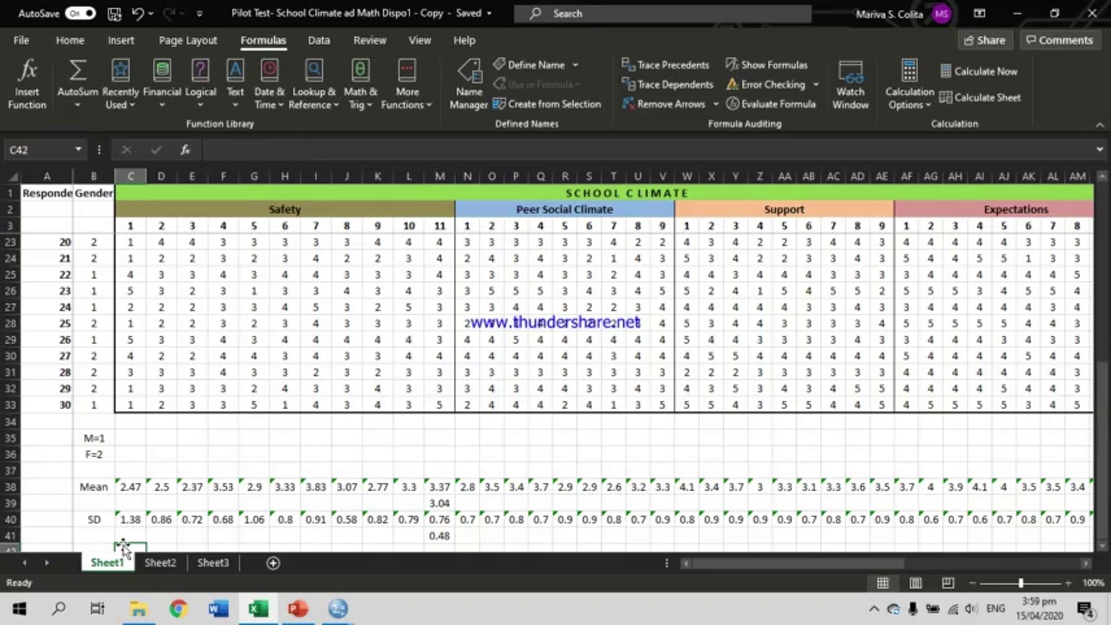
key("Down")
key("Down")
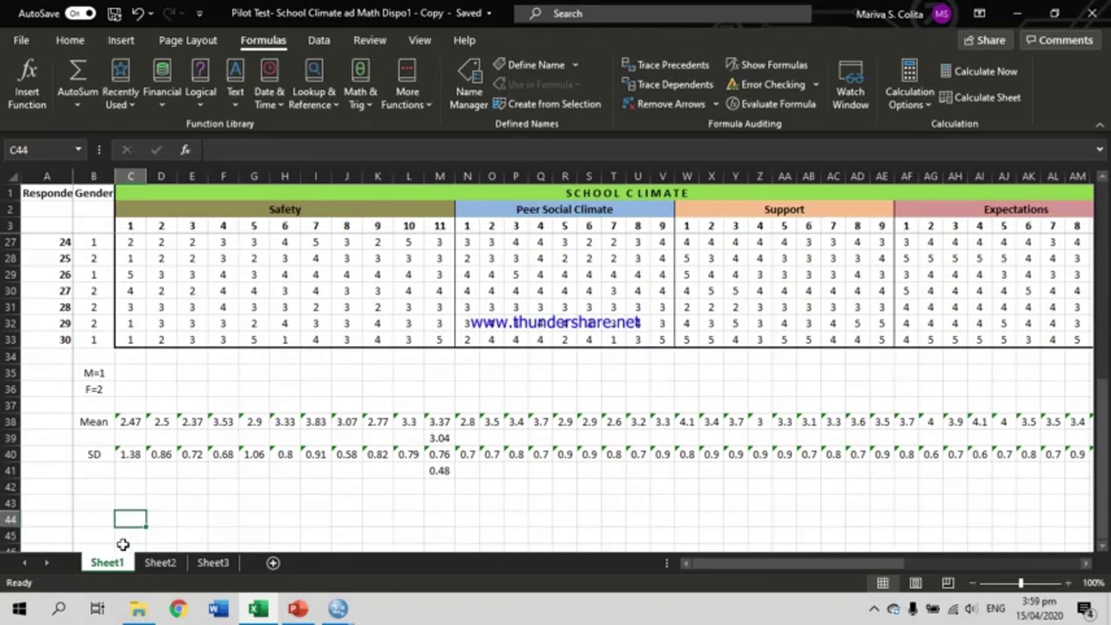
left_click(88, 487)
type("method 2")
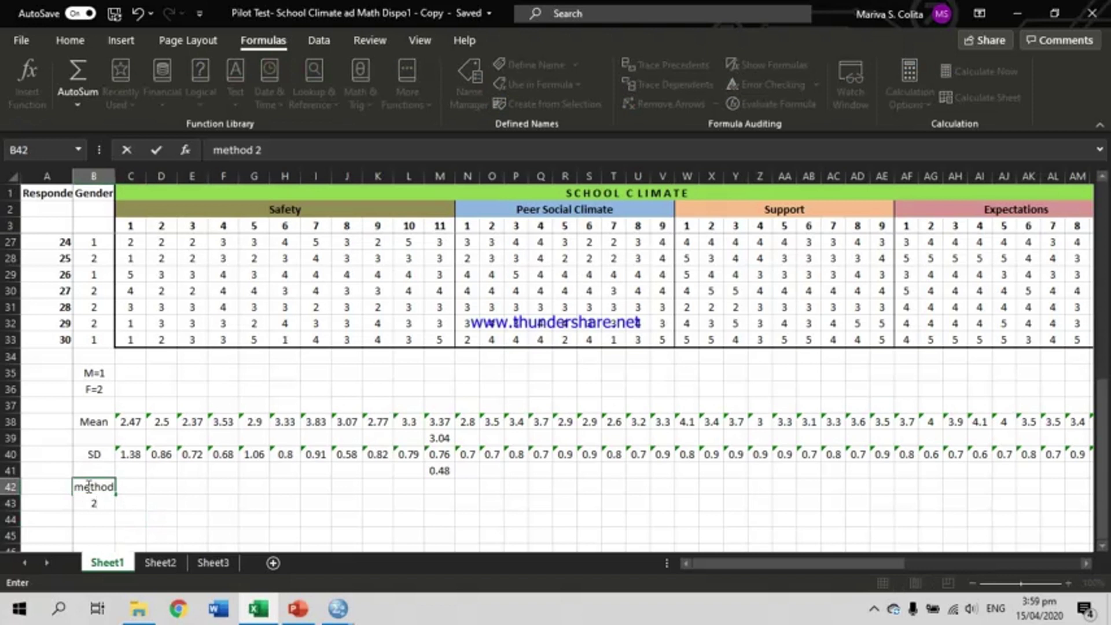
key("Return")
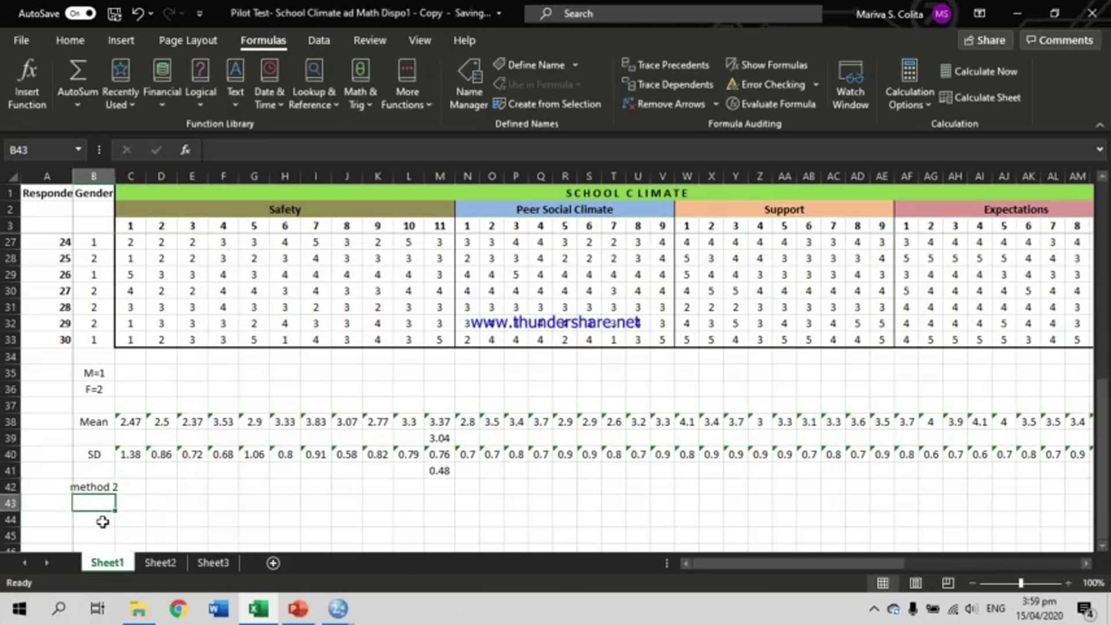
- Type 'mean' in B44, then view the Keywords slide listing =average() and =stdev.s()
left_click(101, 521)
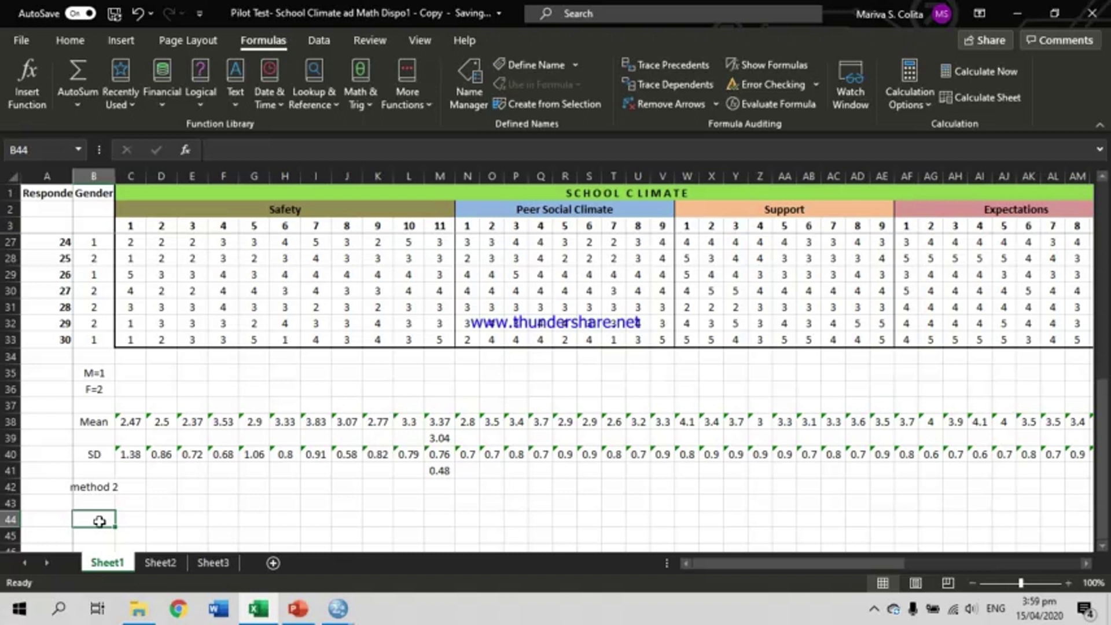
type("mean")
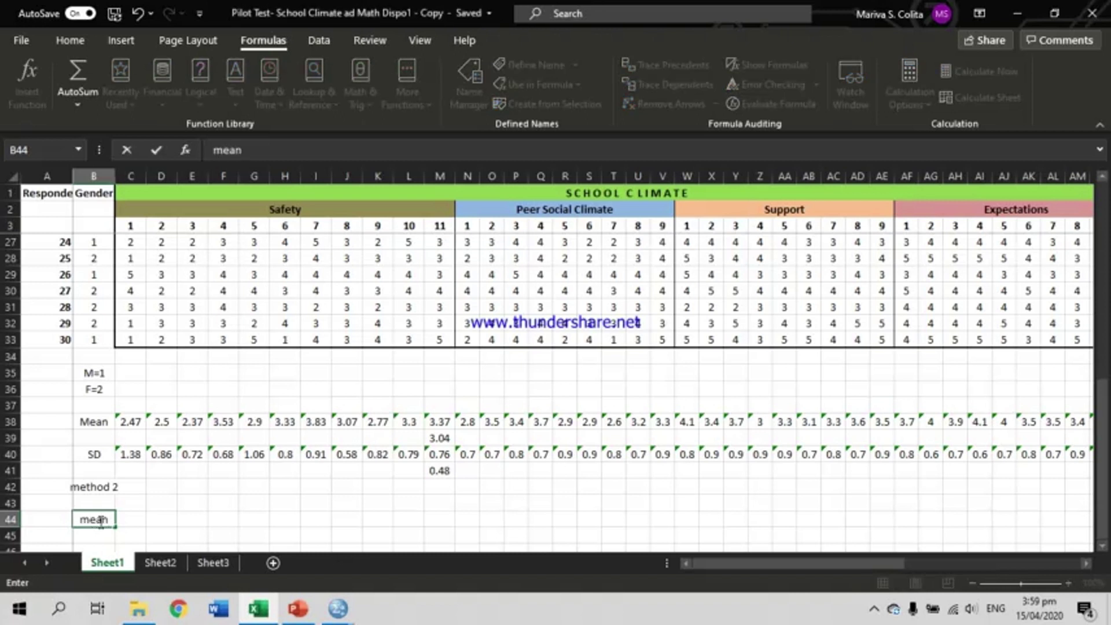
key("Tab")
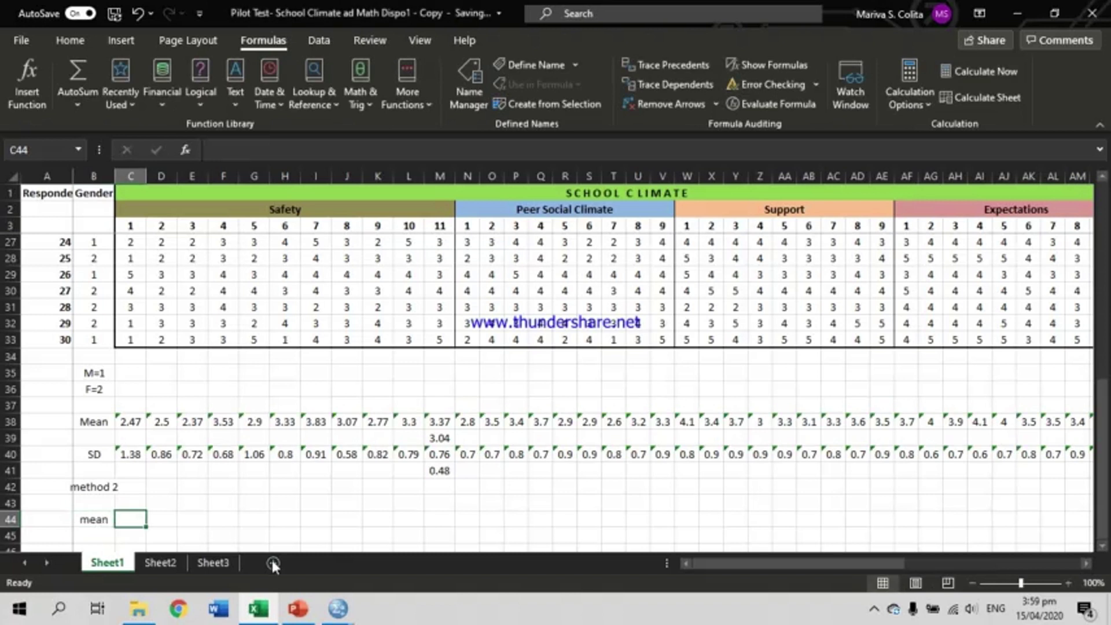
key("alt+Tab")
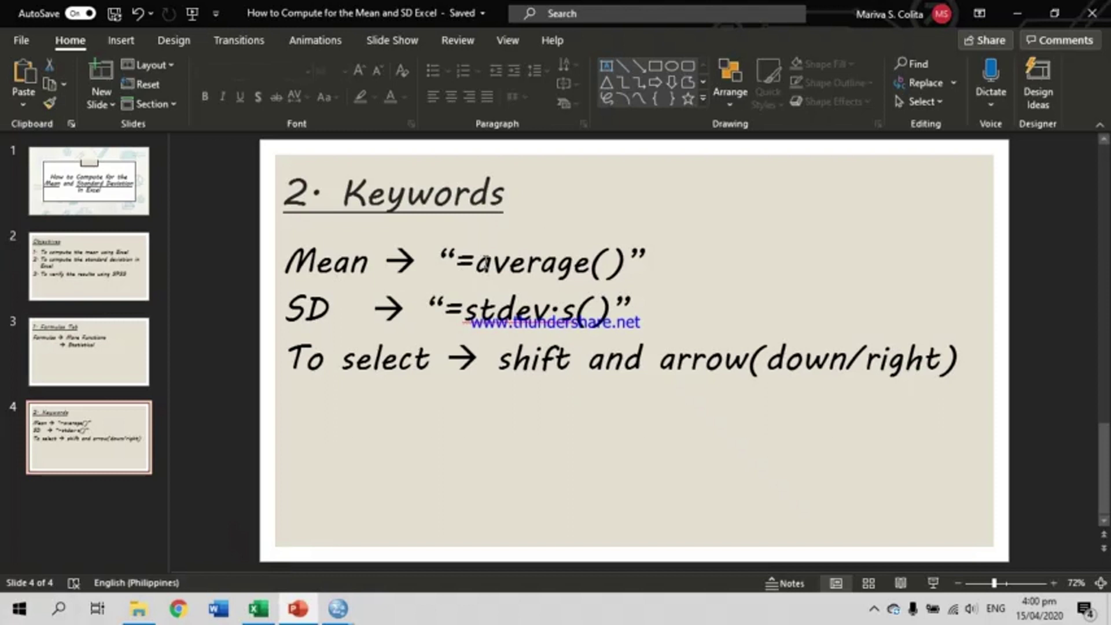
- Enter =AVERAGE(C4:C33) in C44 to get item 1's mean of responses
key("alt+Tab")
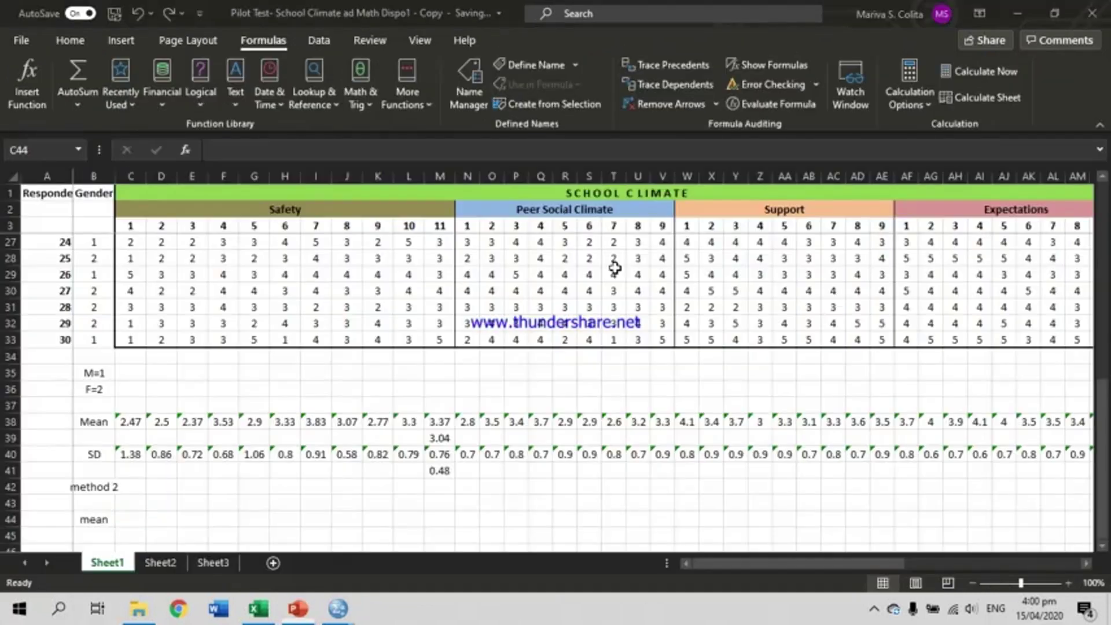
type("=")
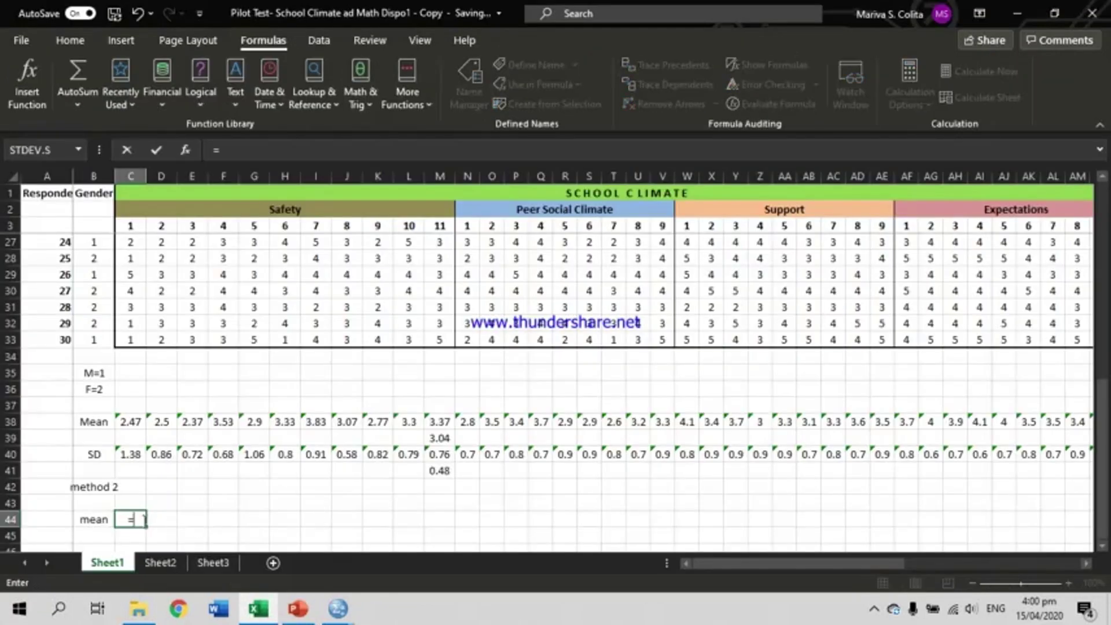
type("average")
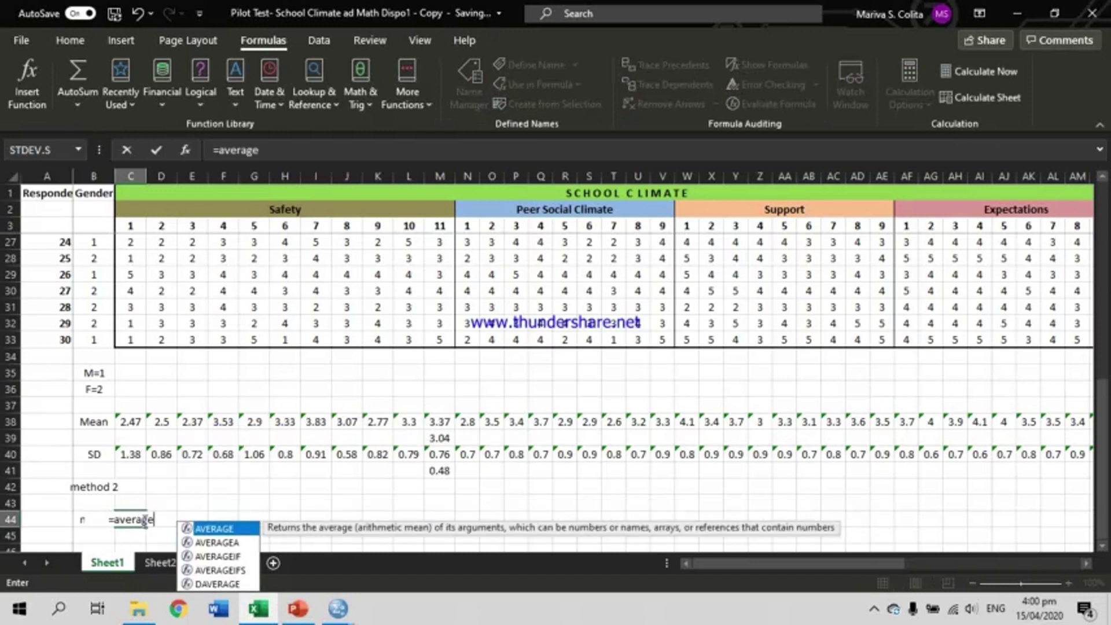
type("(")
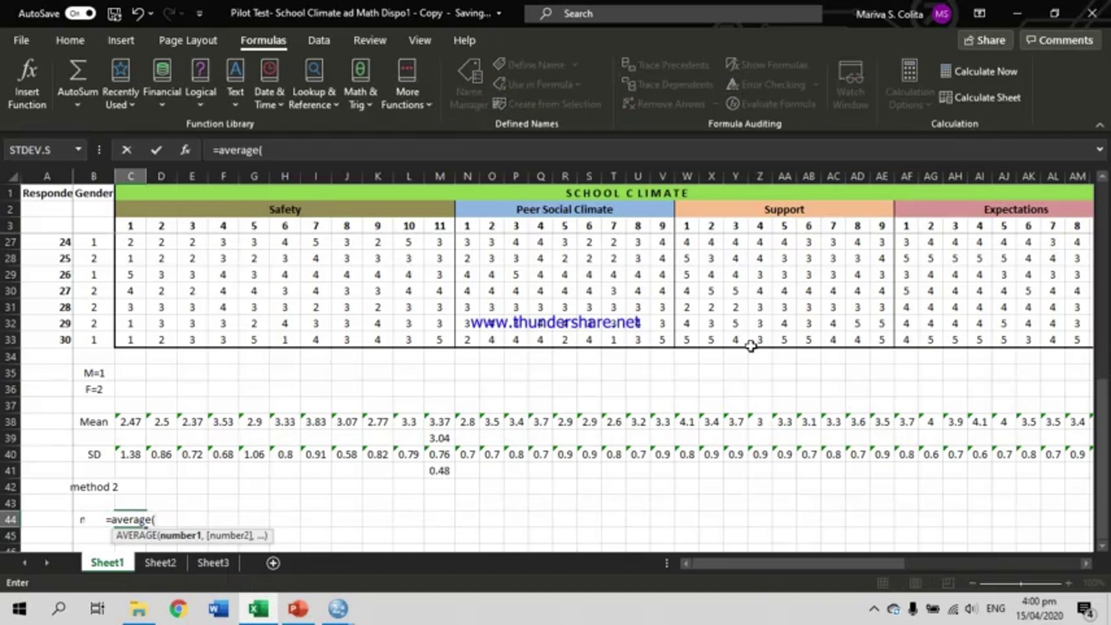
left_click_drag(1102, 474, 1102, 220)
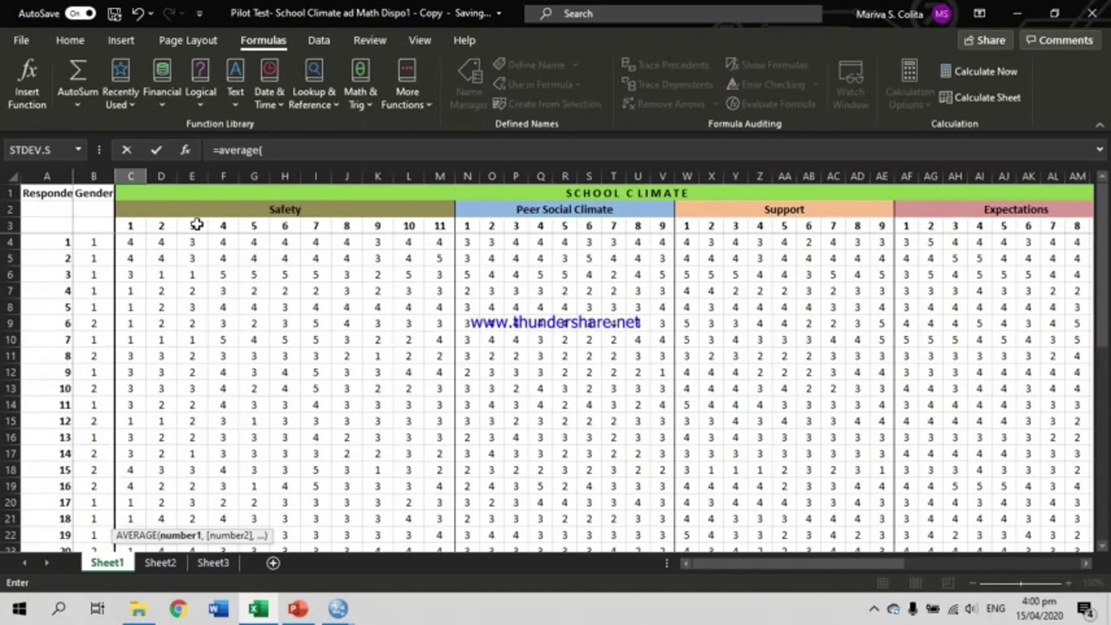
left_click(126, 240)
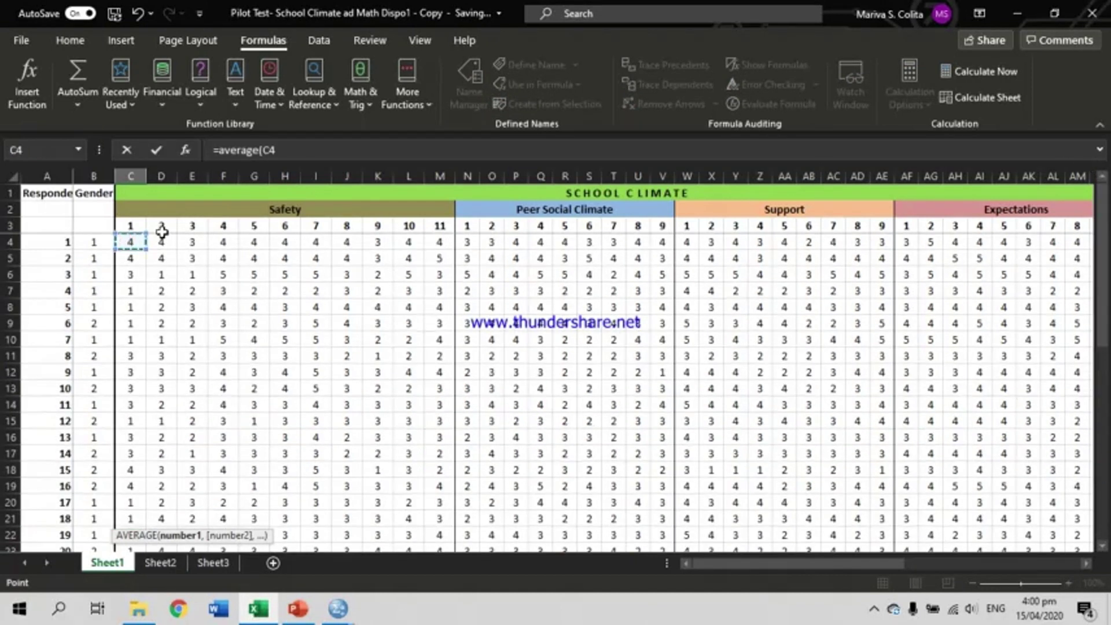
left_click_drag(130, 242, 130, 543)
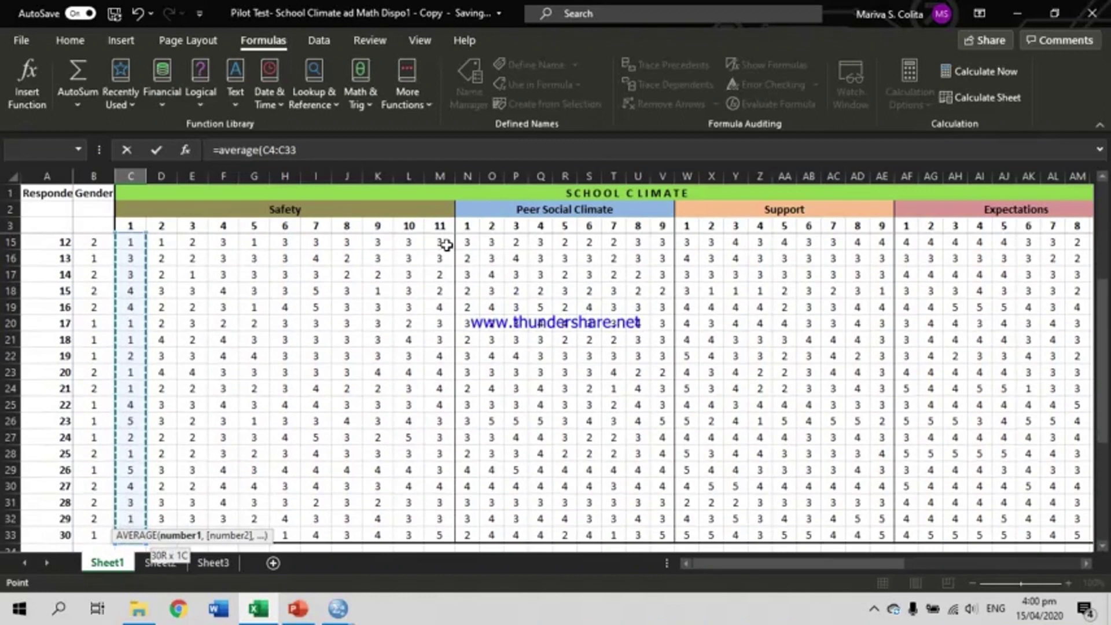
type(")")
key("Return")
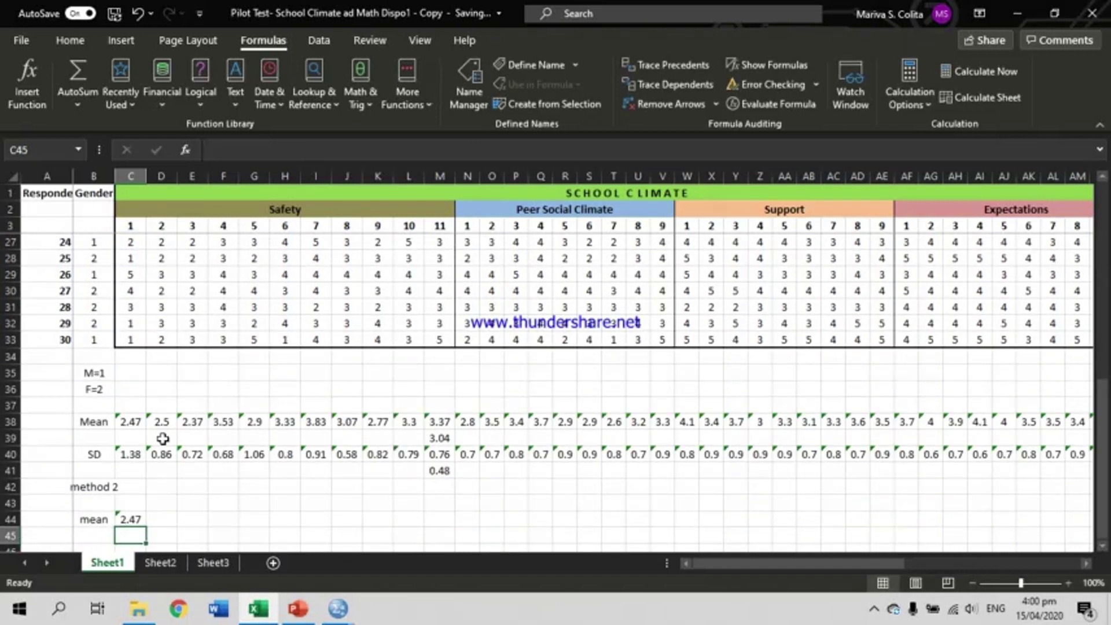
- Compare it with C38's mean and fill the AVERAGE formula across to R44
left_click(130, 422)
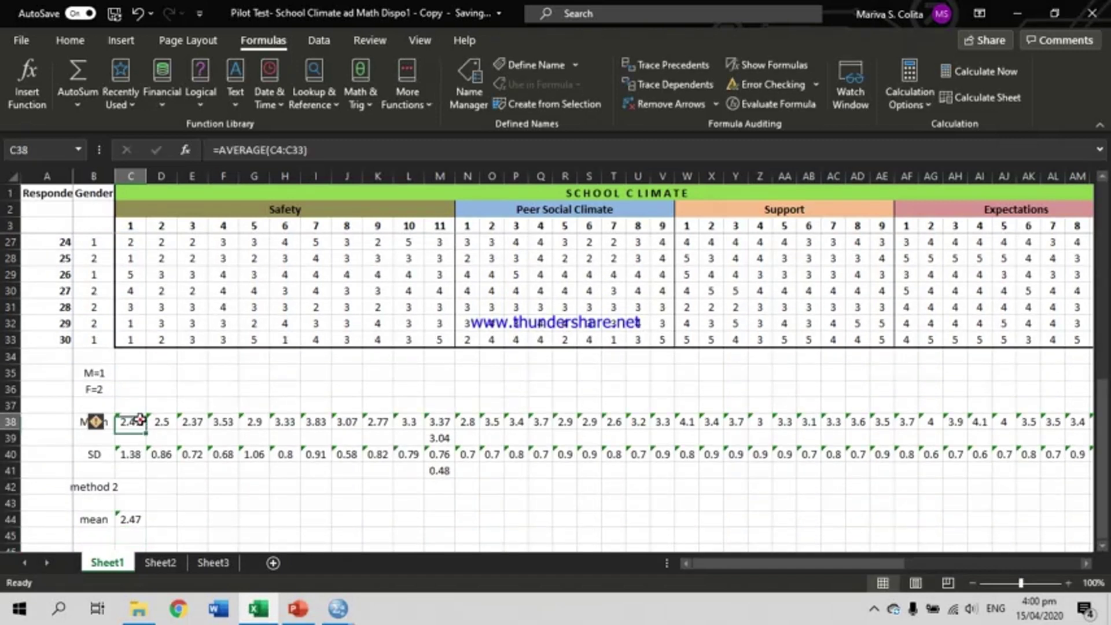
left_click(132, 519)
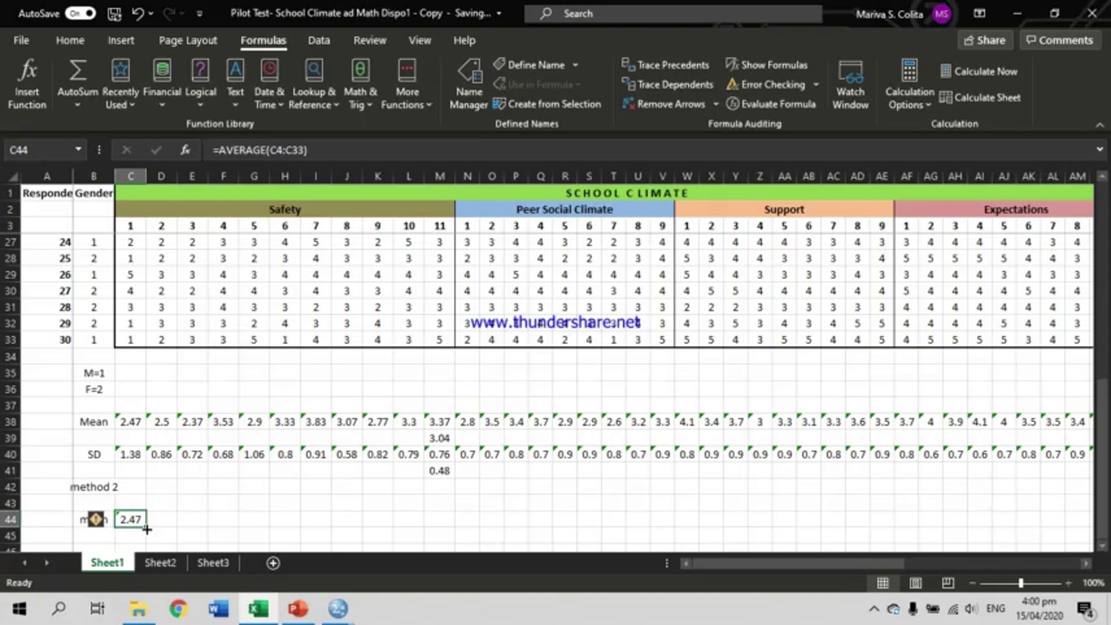
left_click_drag(199, 522, 582, 525)
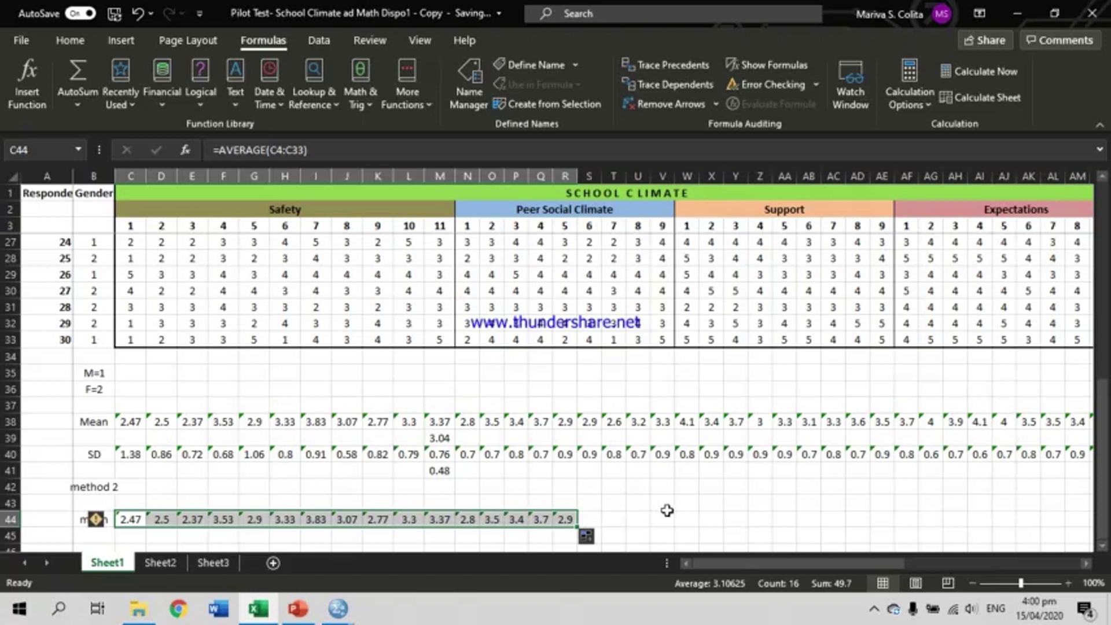
left_click(632, 516)
left_click_drag(1098, 443, 1102, 479)
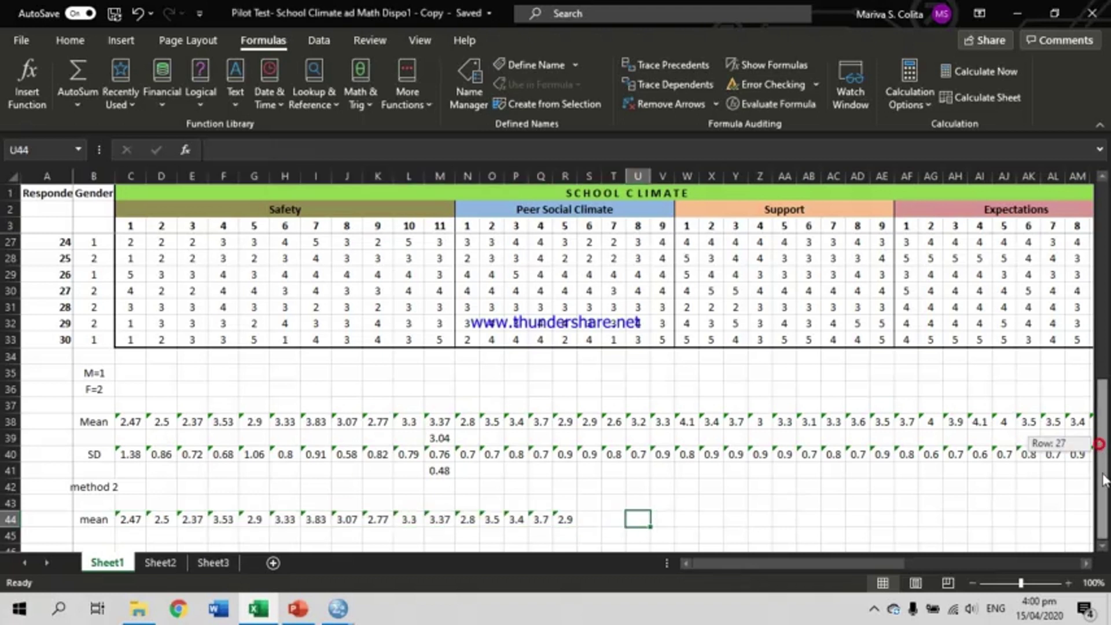
left_click(94, 531)
- Label B45 'SD' and enter =STDEV.S(C4:C33) in C45
type("SD")
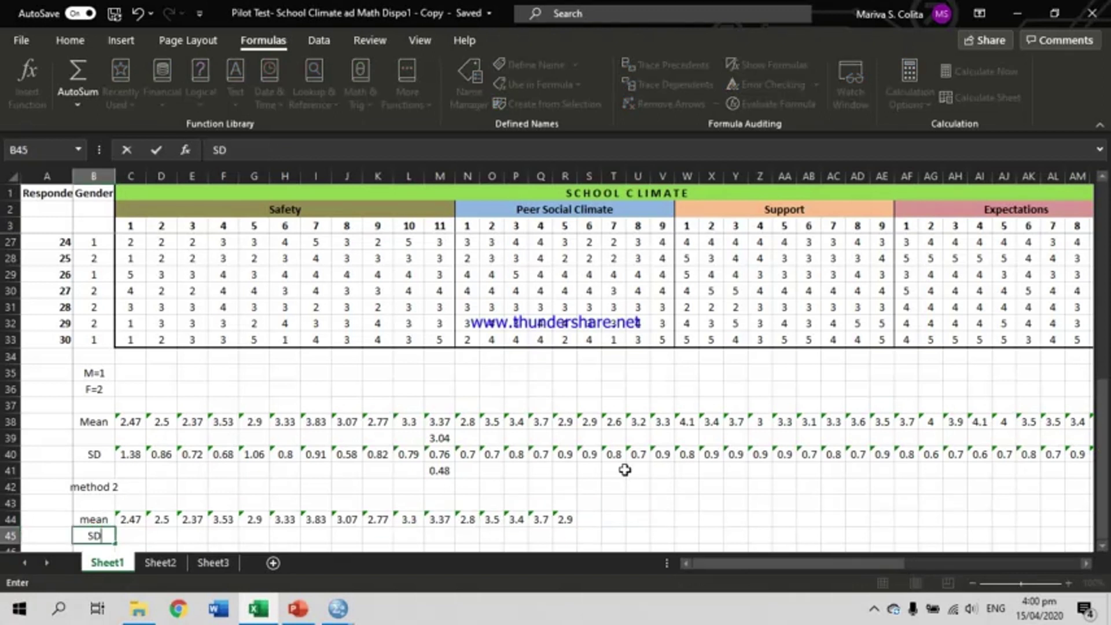
left_click(131, 536)
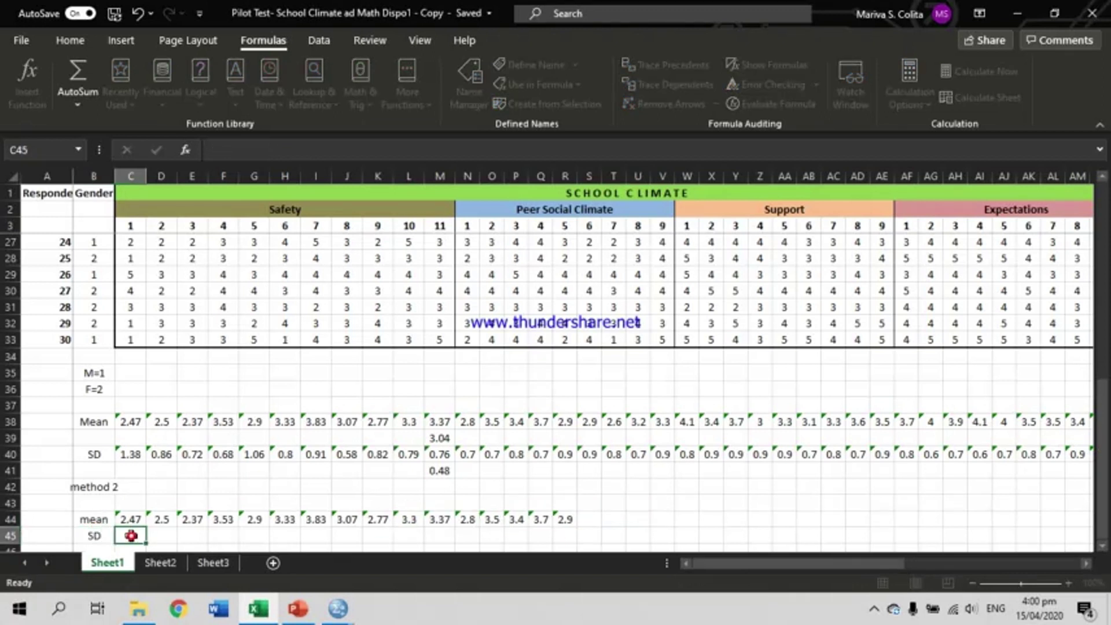
key("alt+Tab")
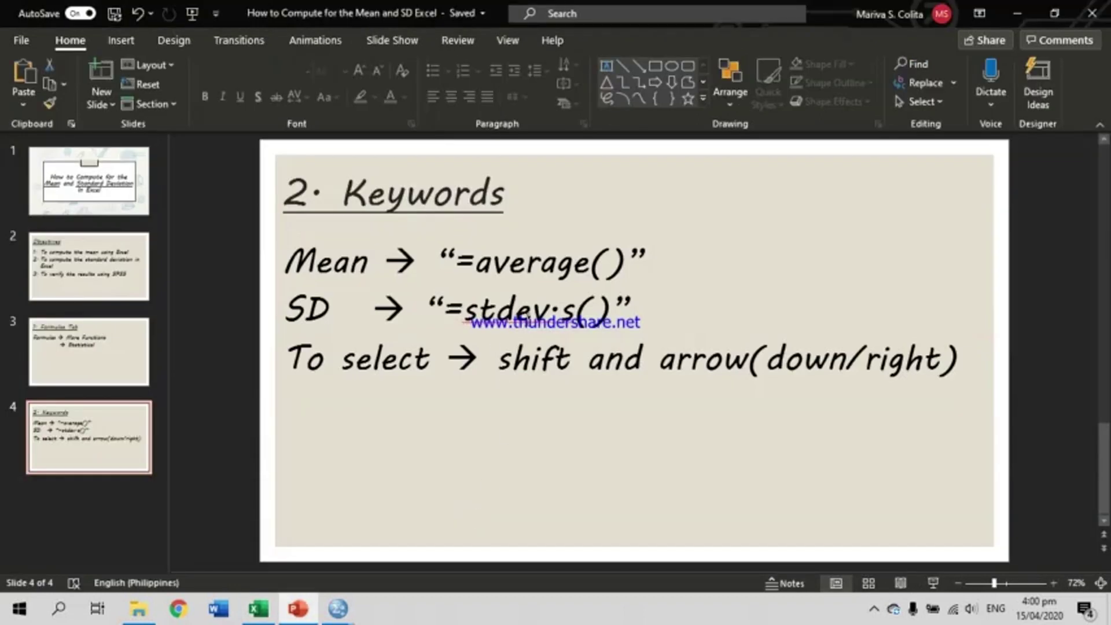
key("alt+Tab")
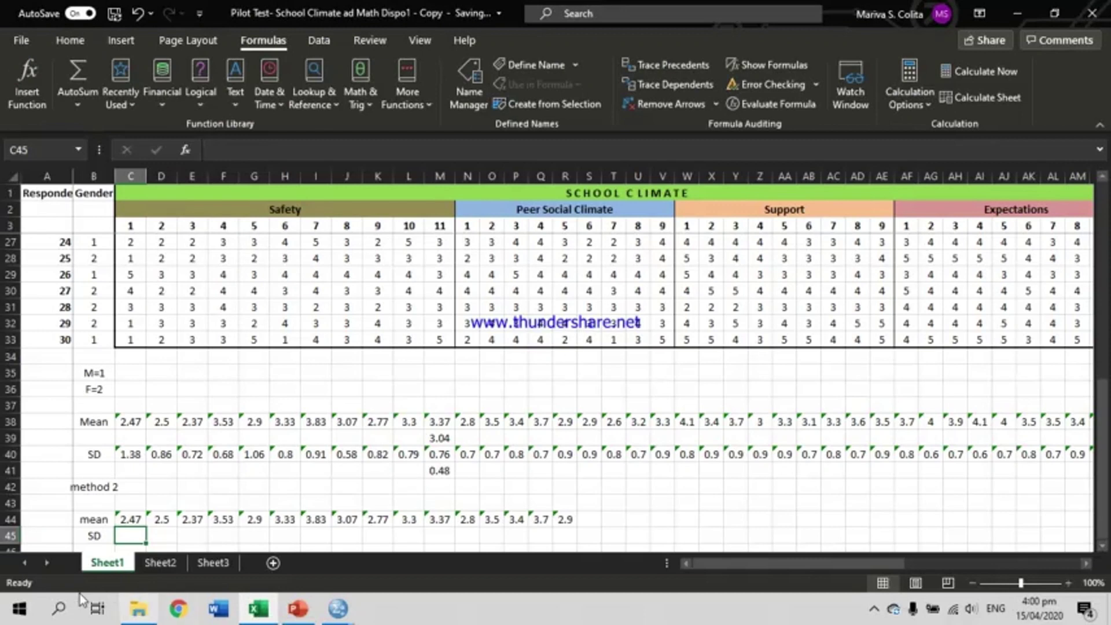
type("=")
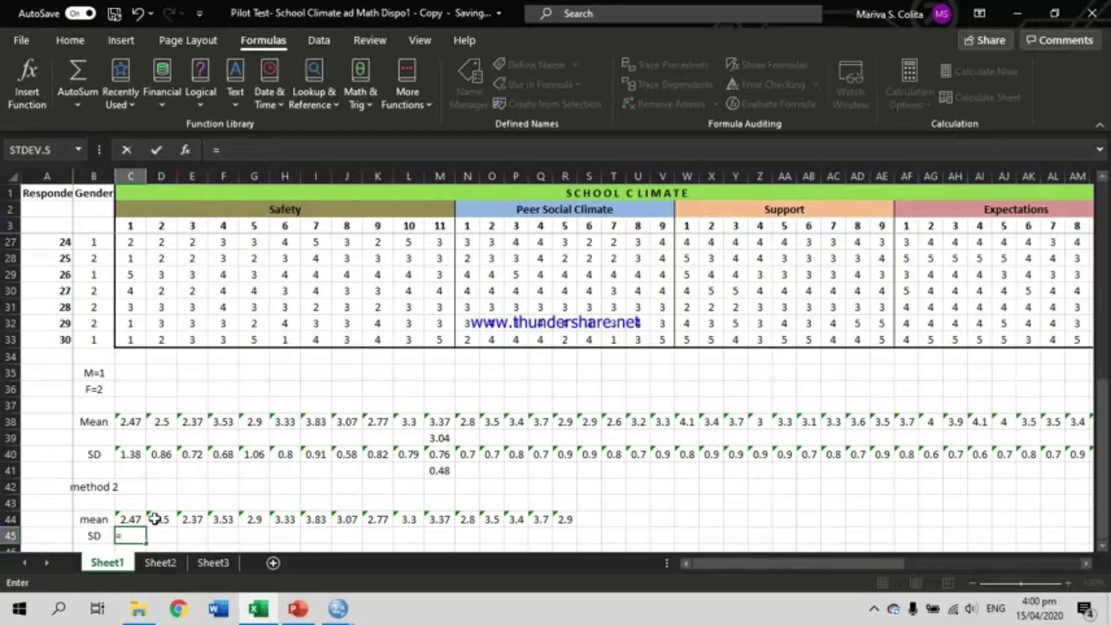
type("stdev.s")
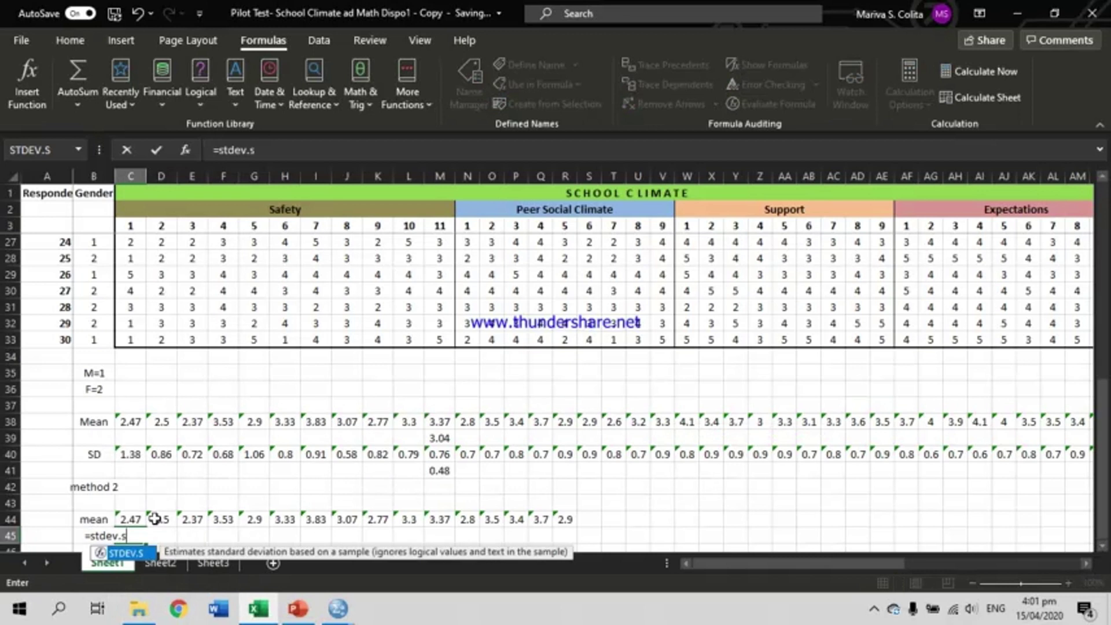
type("(")
left_click_drag(1102, 457, 1101, 261)
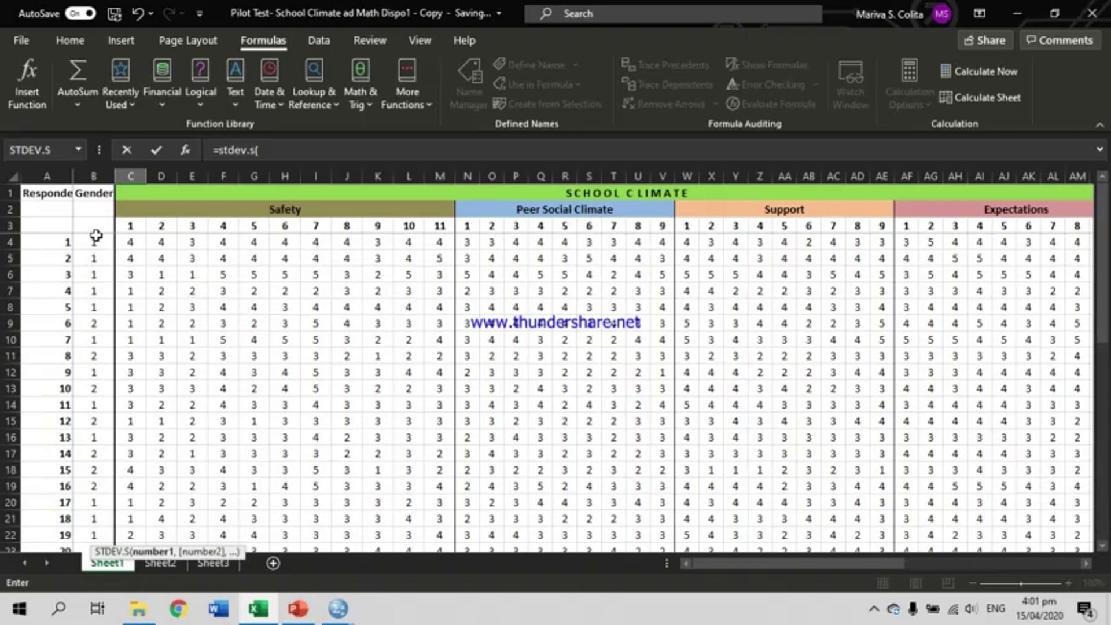
left_click_drag(124, 241, 130, 538)
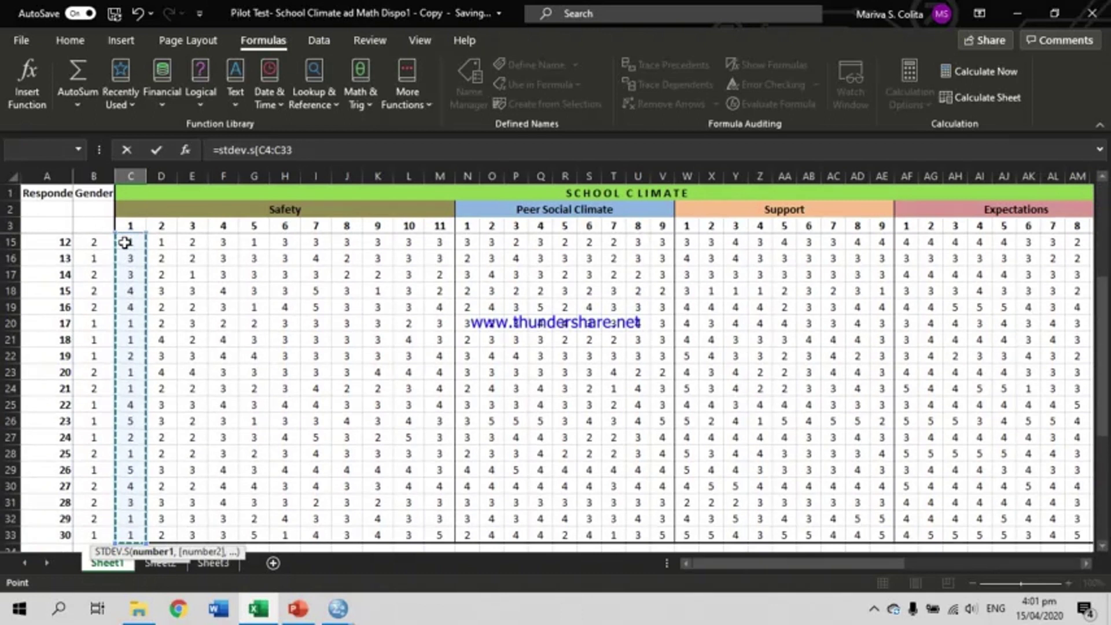
type(")")
key("Return")
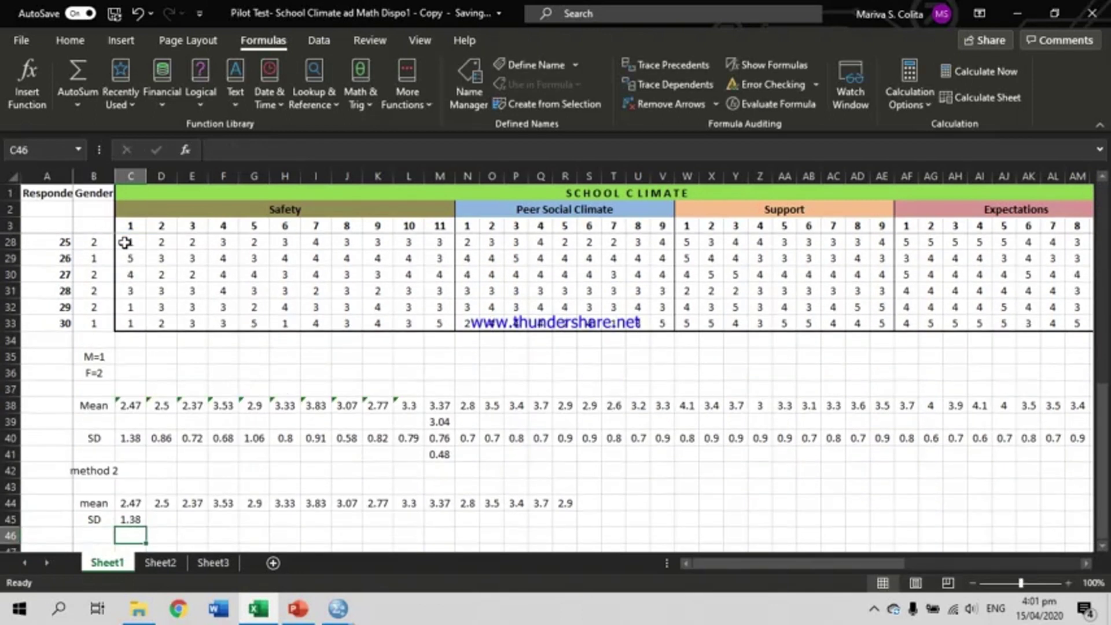
- Fill the STDEV.S formula across row 45, then bring up the SPSS window previews
left_click(130, 516)
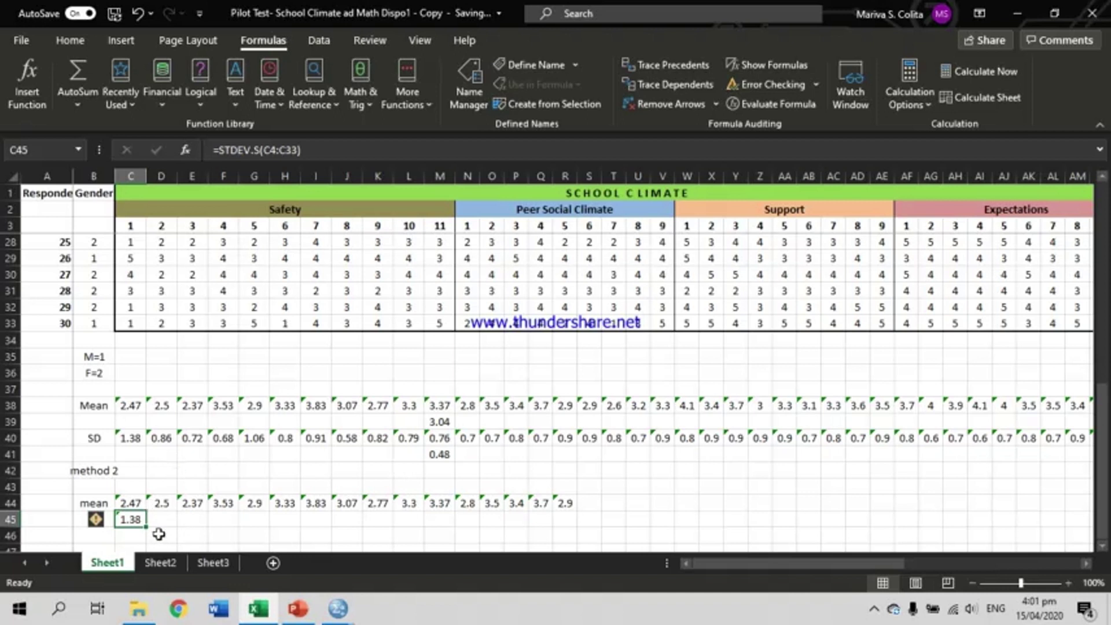
left_click_drag(148, 527, 644, 527)
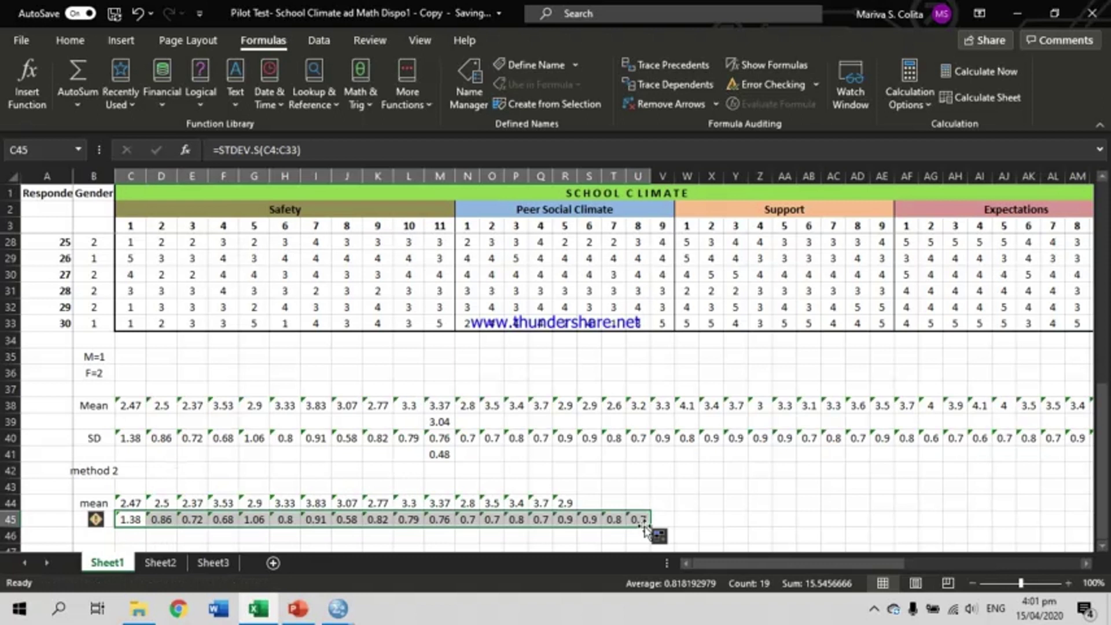
left_click(749, 526)
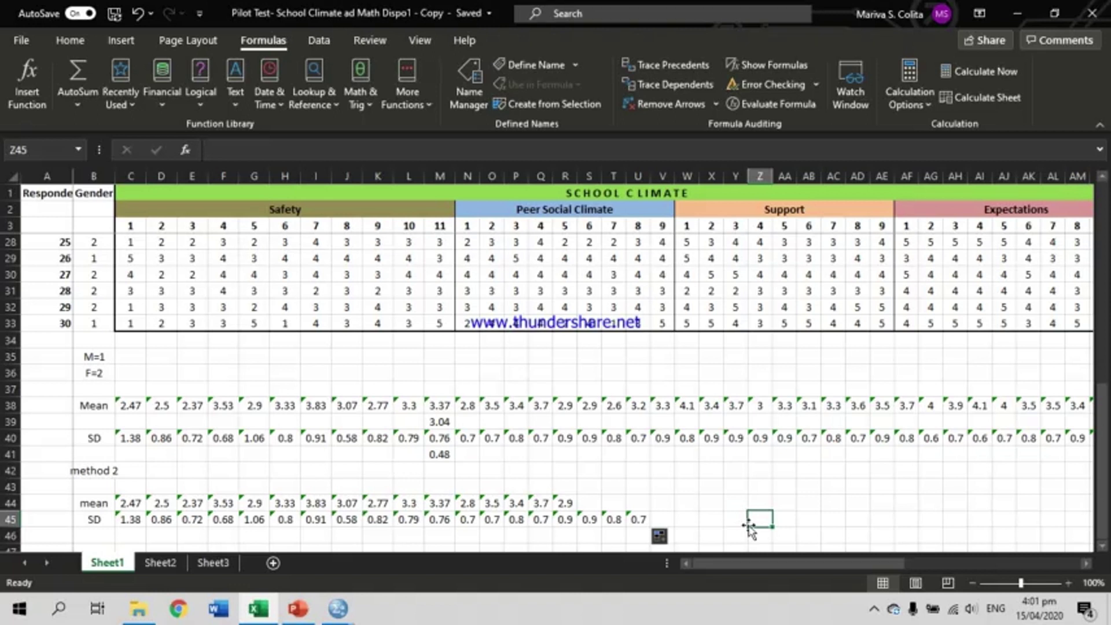
left_click(729, 487)
left_click_drag(1105, 483, 1104, 477)
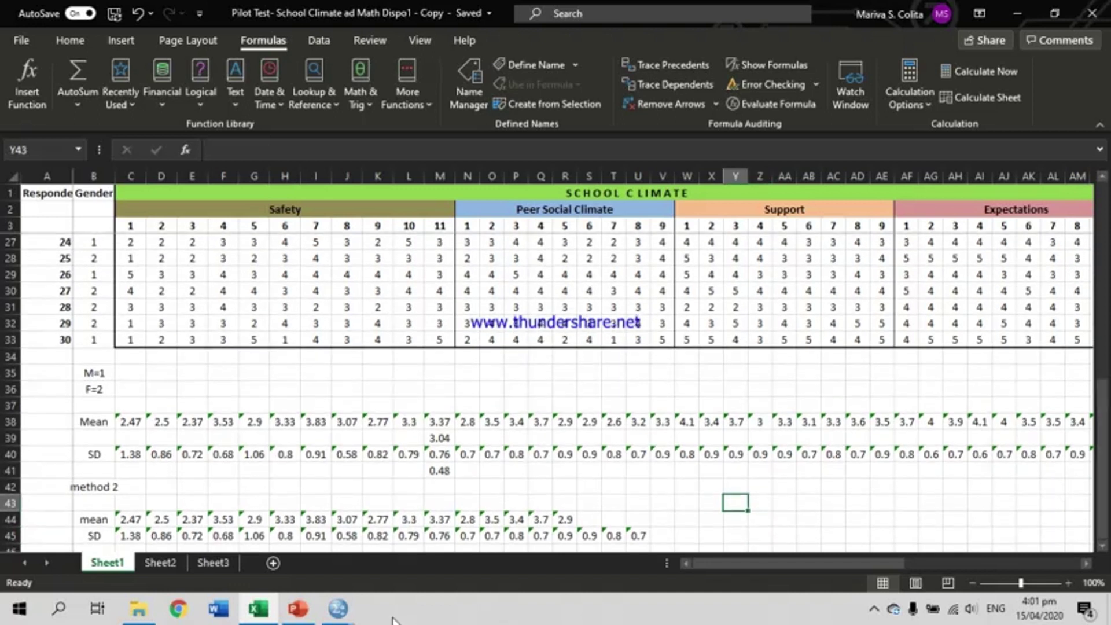
left_click(338, 607)
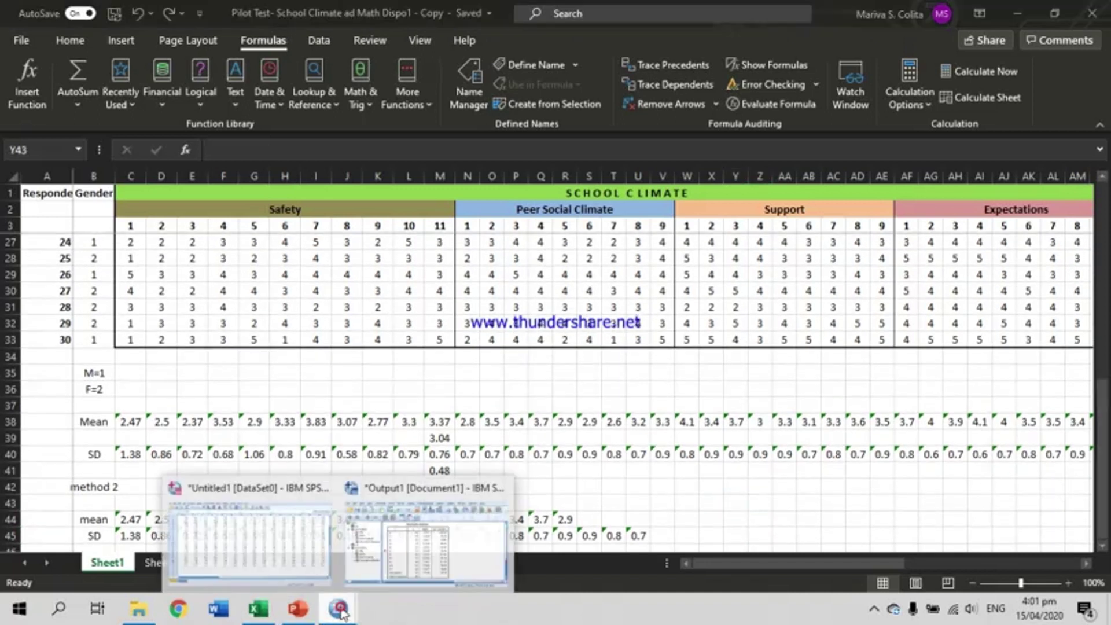
- In the SPSS Data Editor, inspect respondent 1's Gender and answers to items s1 through s11
left_click(255, 548)
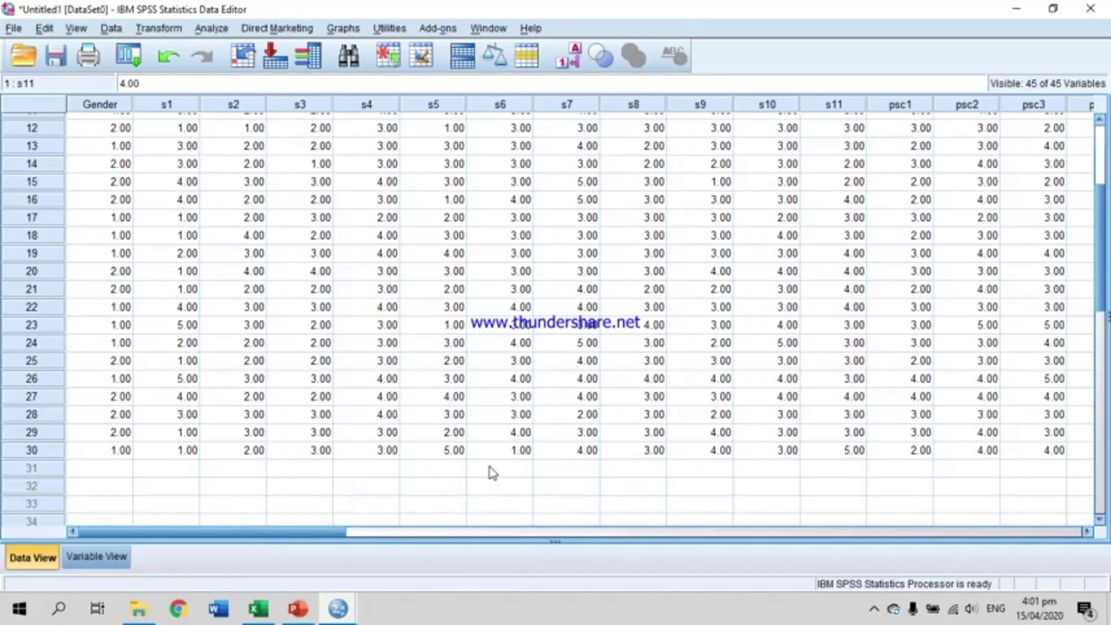
left_click_drag(512, 397, 966, 361)
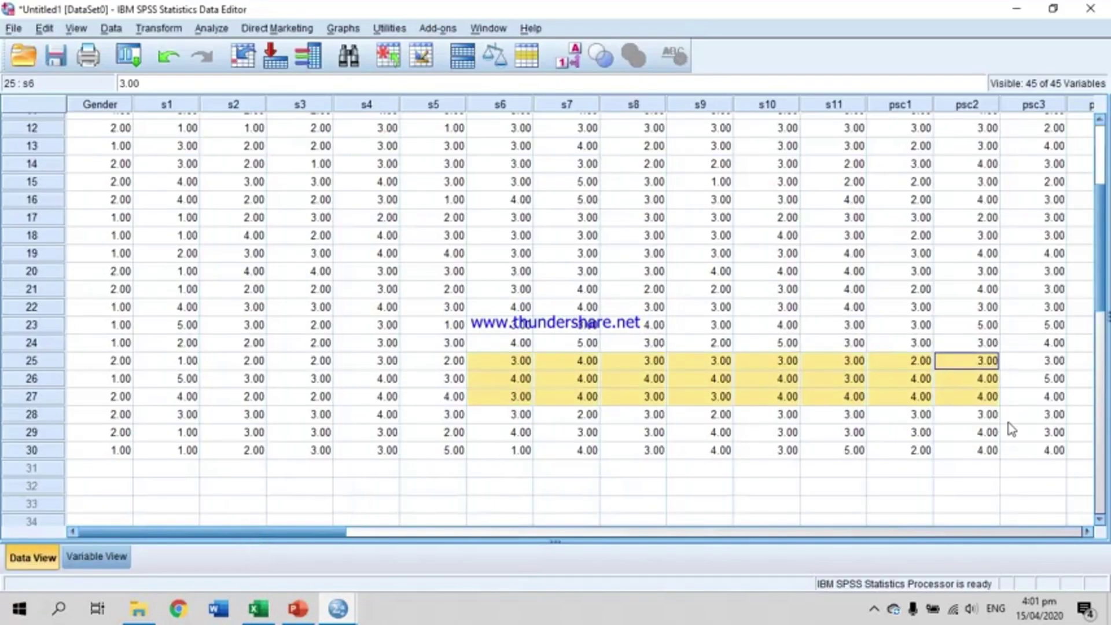
left_click(987, 431)
left_click_drag(1102, 290, 1103, 130)
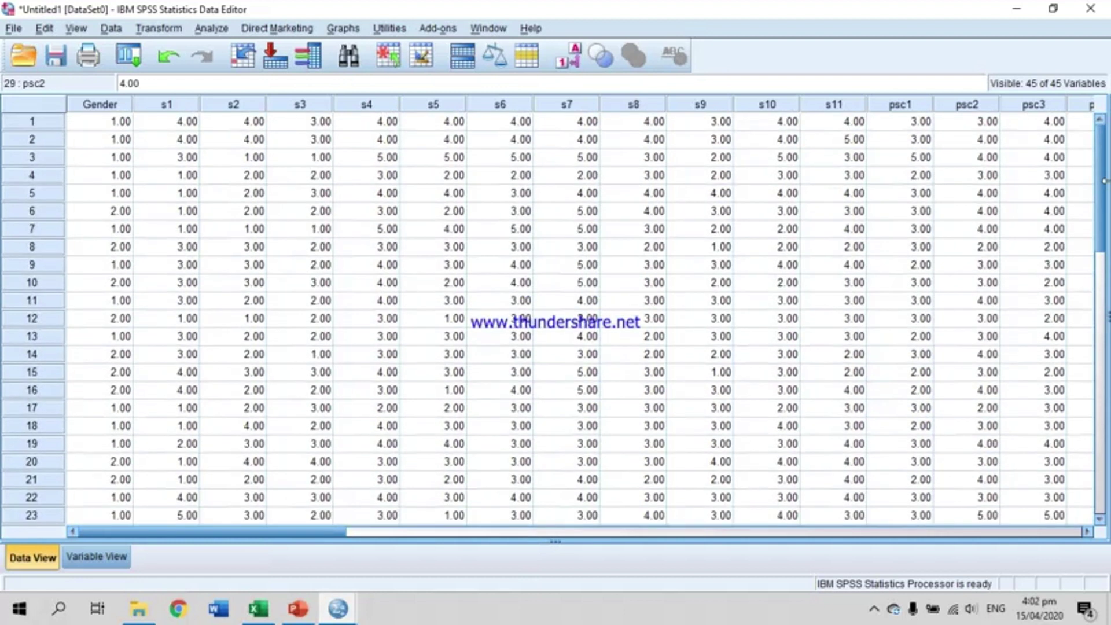
left_click(117, 123)
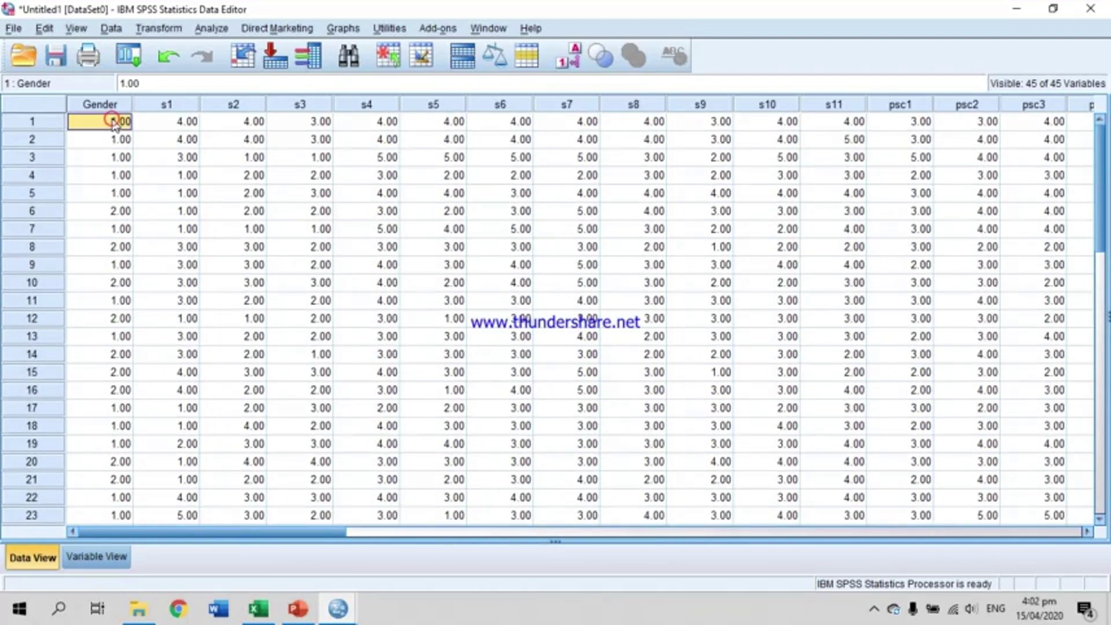
left_click(177, 124)
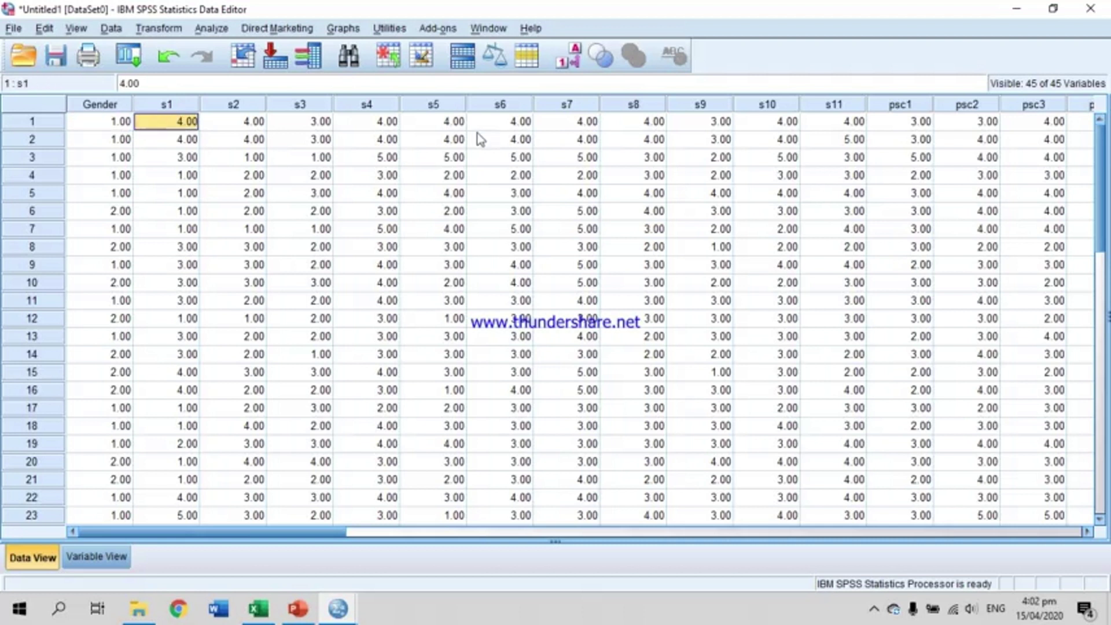
left_click(839, 123)
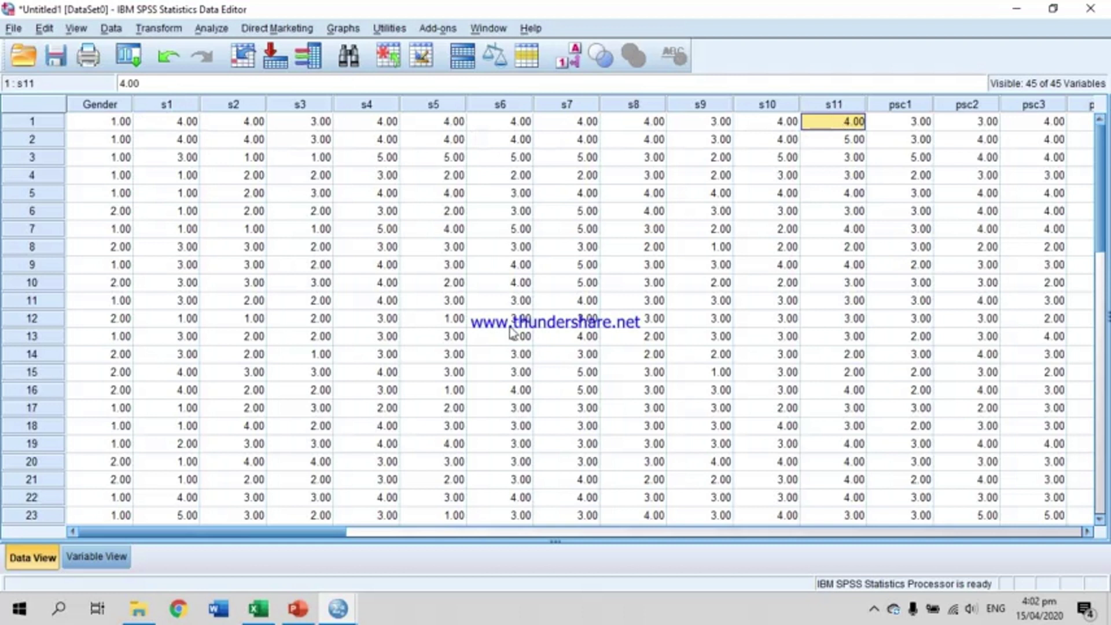
- Check the last respondent's row, then bring the Descriptive Statistics output to the front
left_click_drag(1100, 219, 1075, 312)
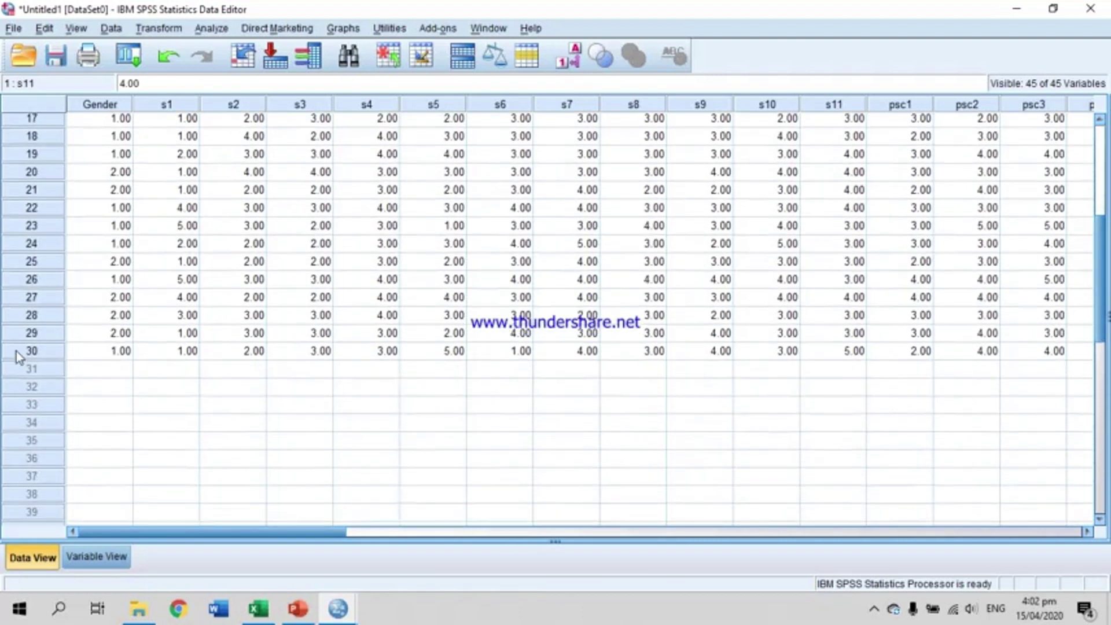
left_click(109, 354)
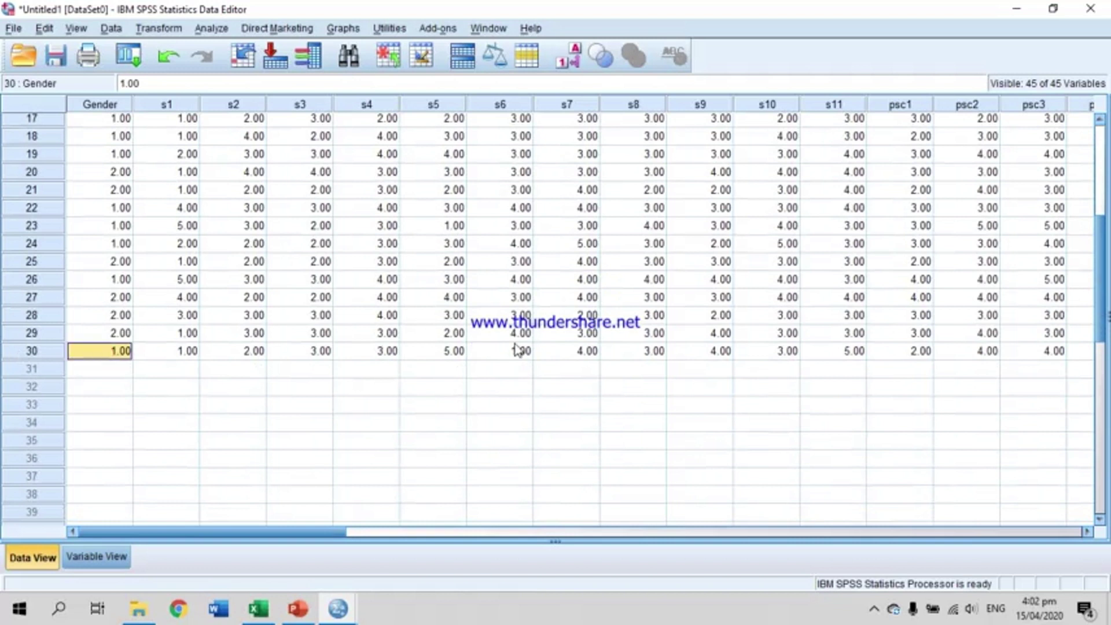
left_click_drag(1106, 307, 1100, 213)
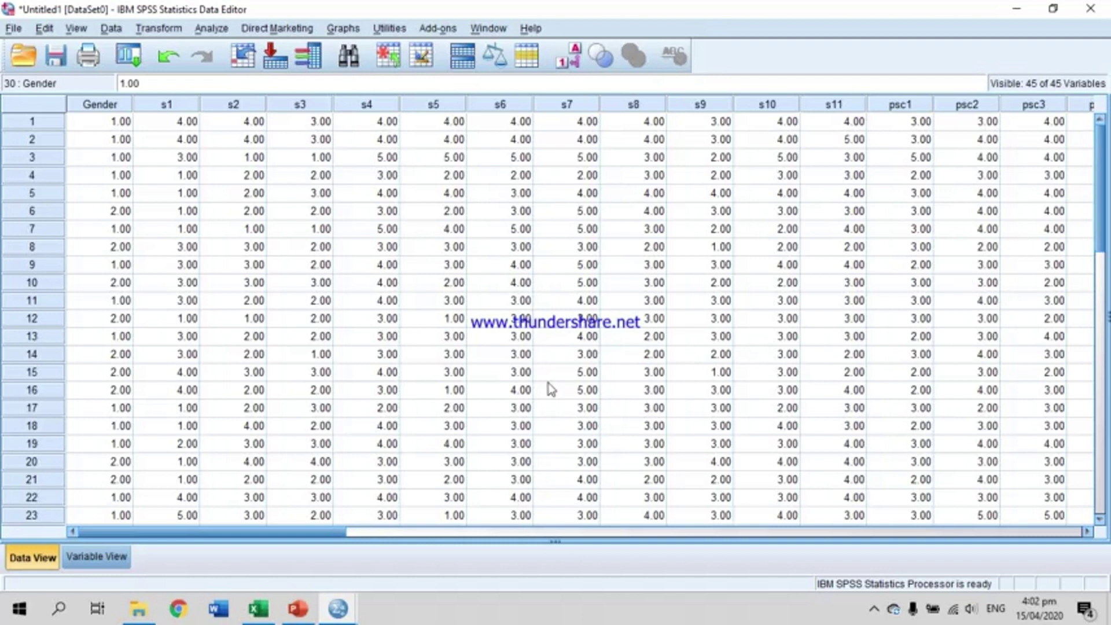
mouse_move(338, 612)
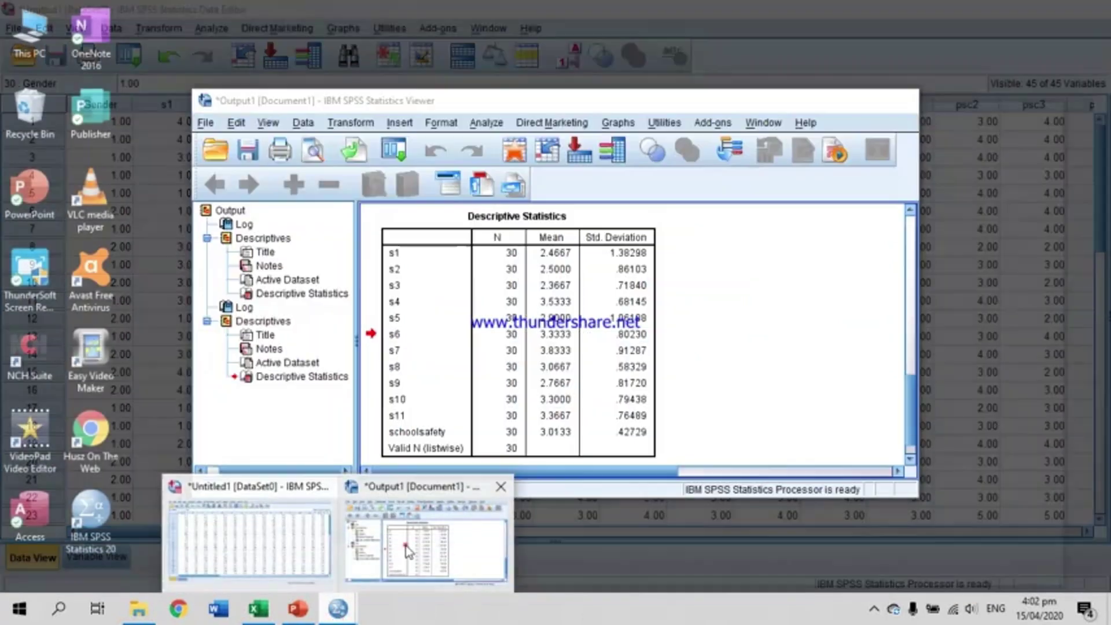
left_click(408, 553)
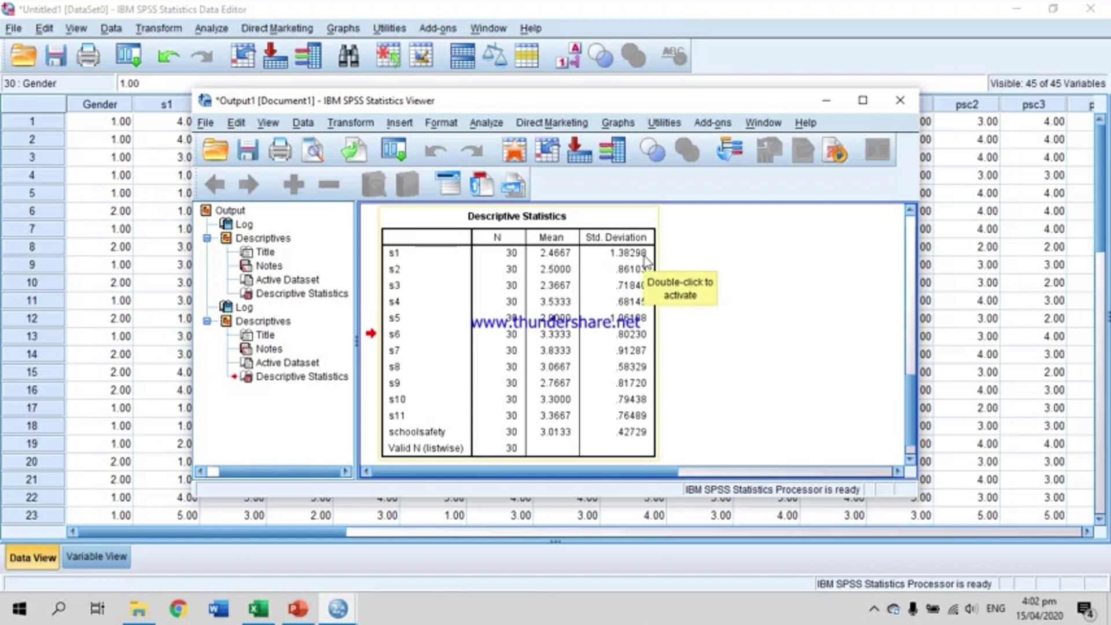
- Compare Safety item 1's Mean (C38) and SD (C40) with the SPSS output
key("alt+Tab")
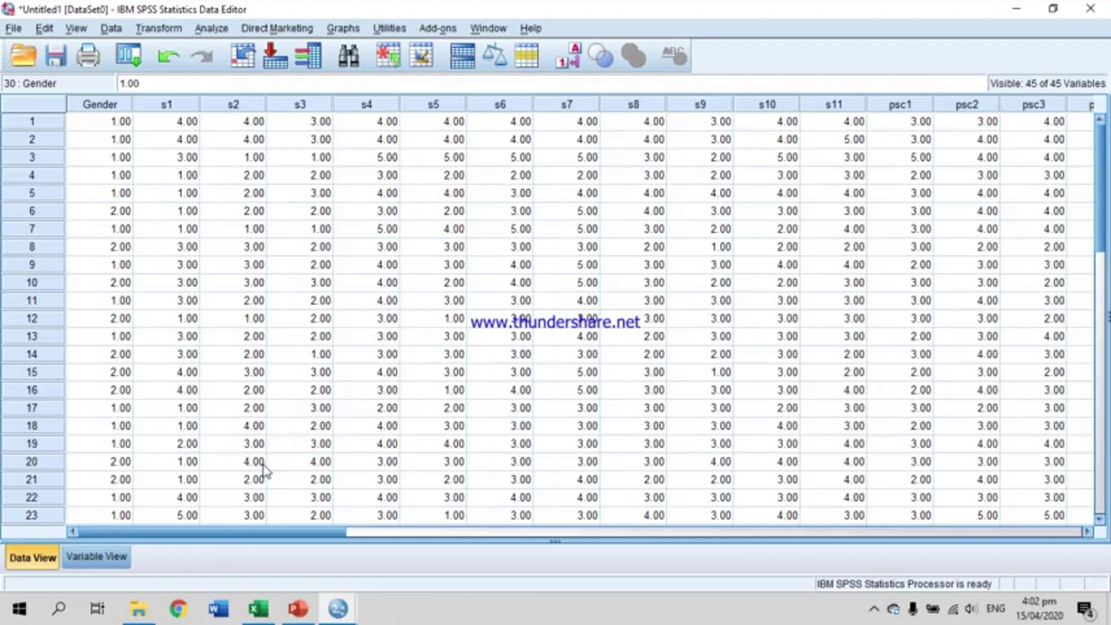
key("alt+Tab")
key("alt+Tab")
key("Tab")
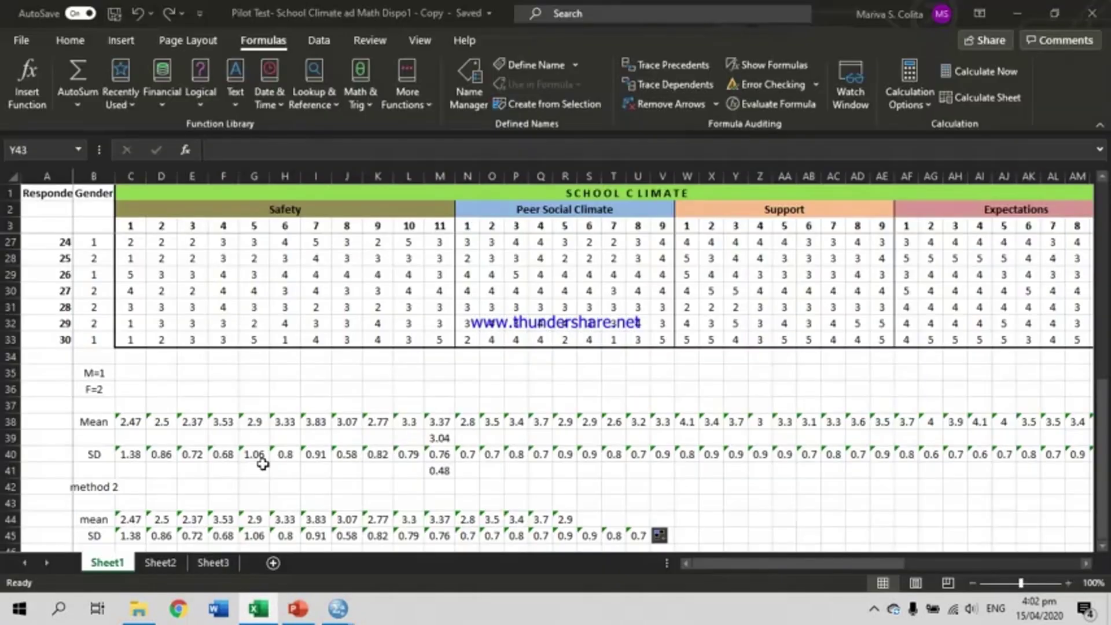
left_click(134, 423)
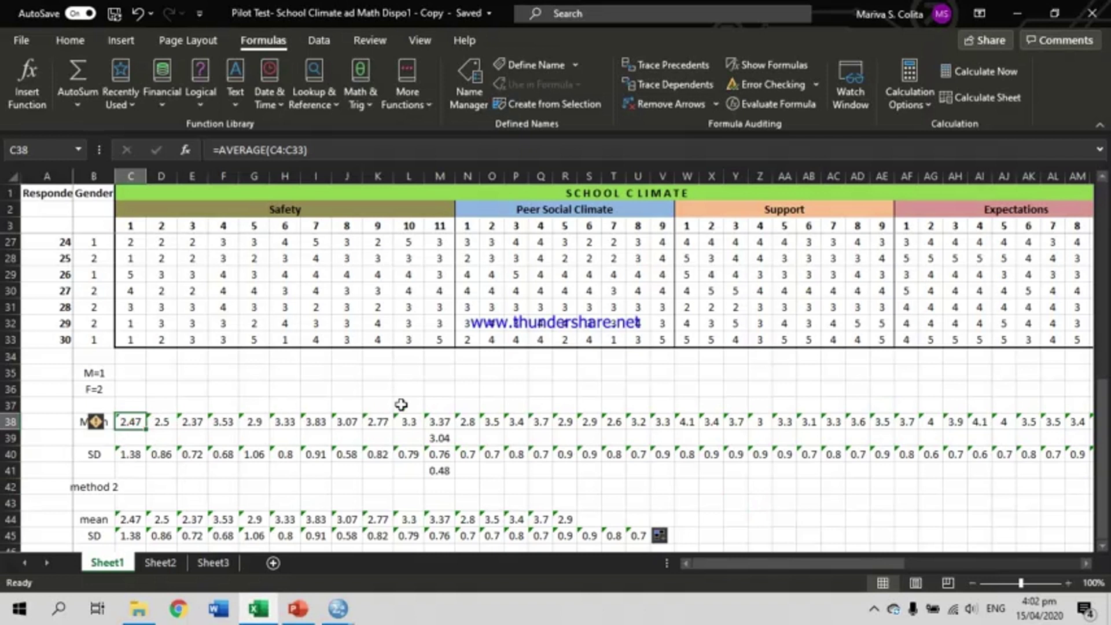
key("Down")
key("Down")
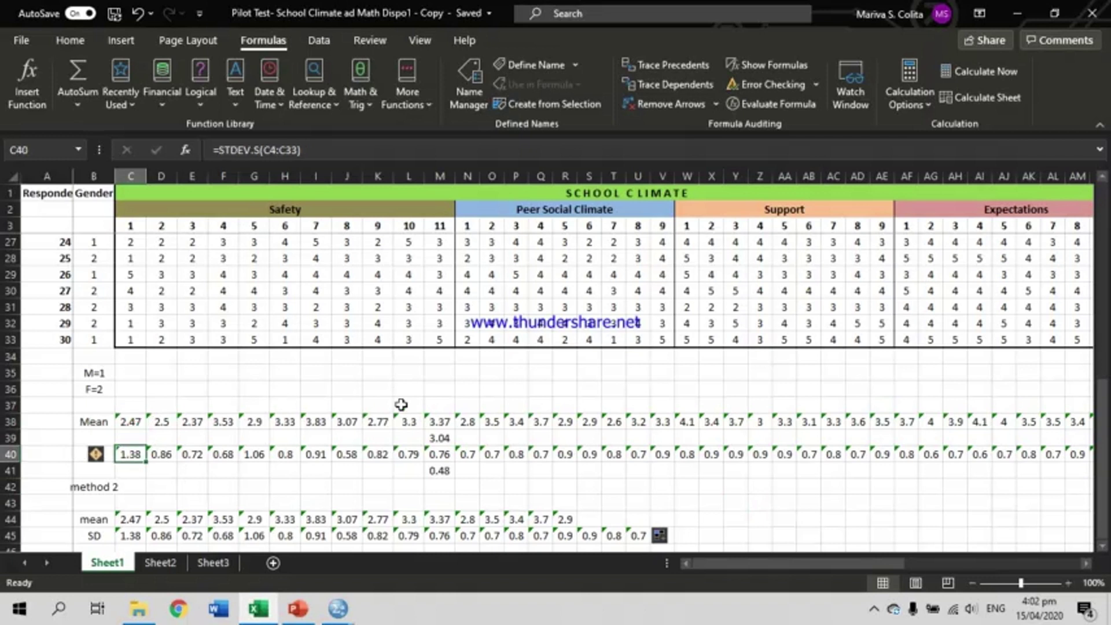
key("alt+Tab")
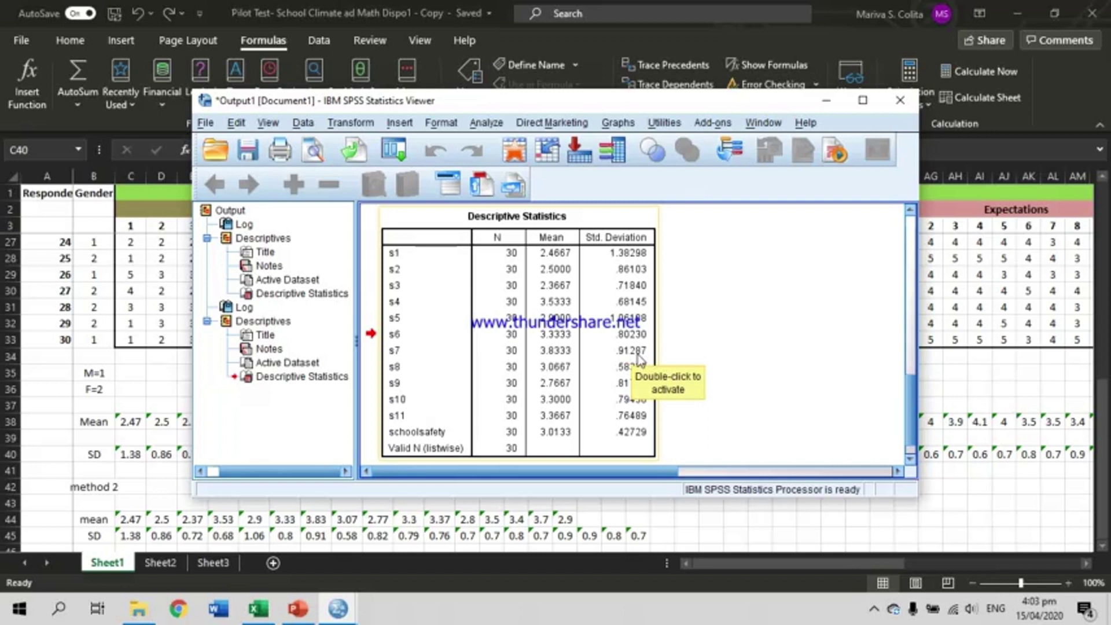
- Compare Safety item 7's Mean (I38) and SD (I40) with SPSS, then bring up PowerPoint
key("alt+Tab")
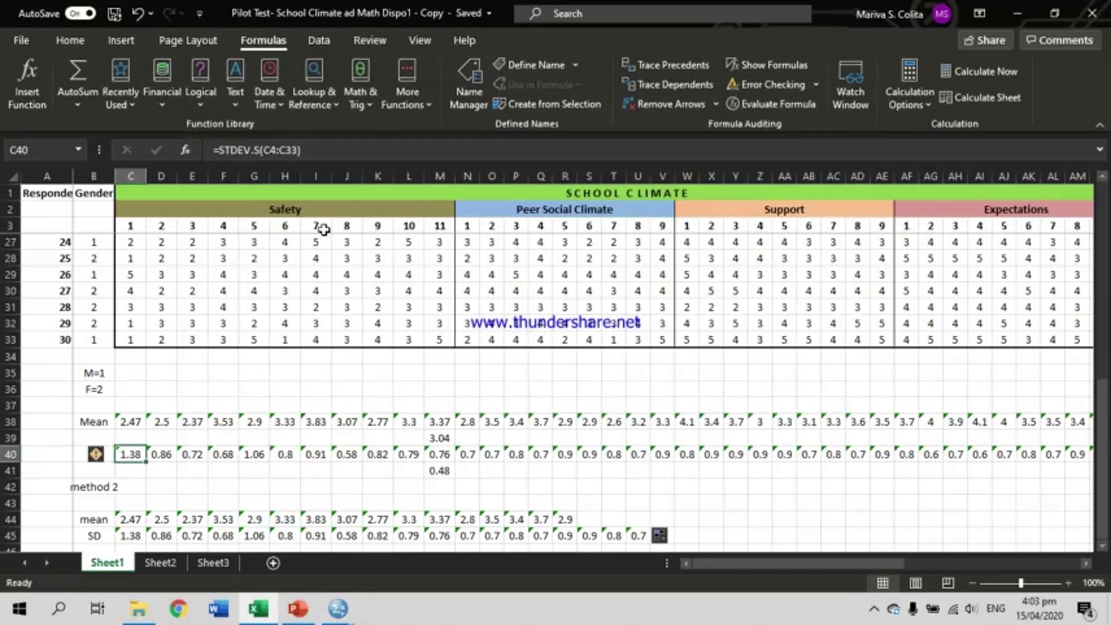
left_click(316, 421)
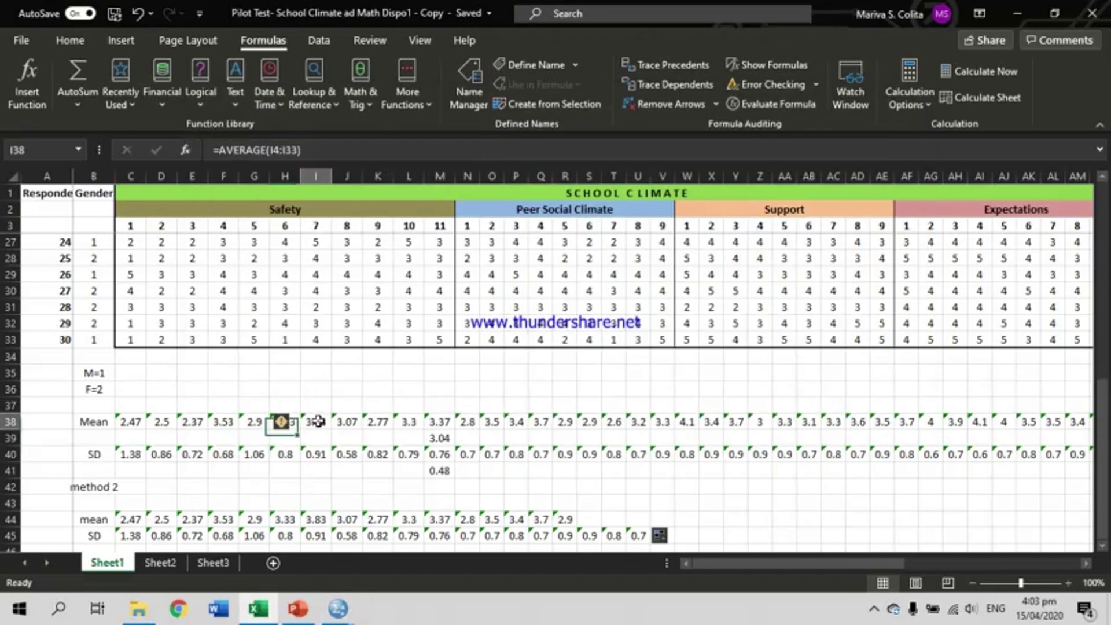
key("alt+Tab")
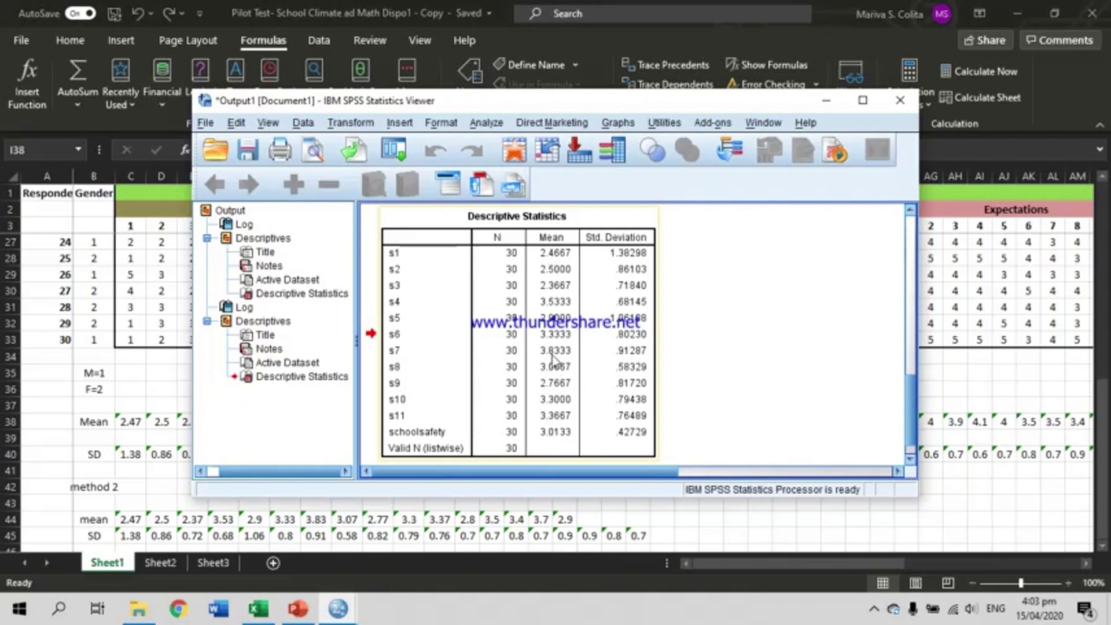
key("alt+Tab")
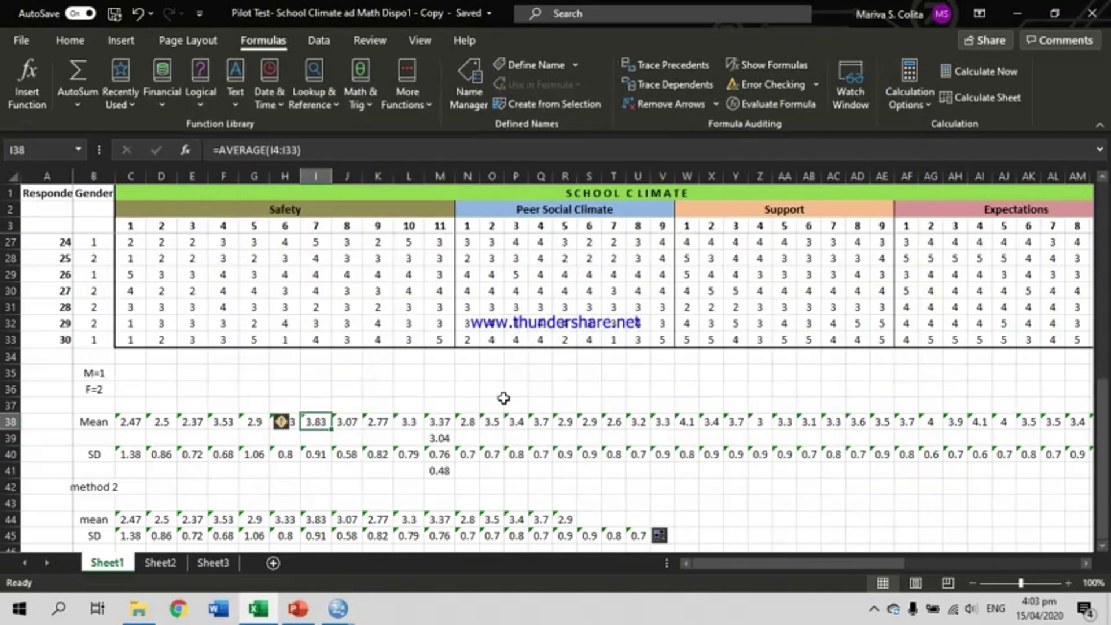
left_click(318, 457)
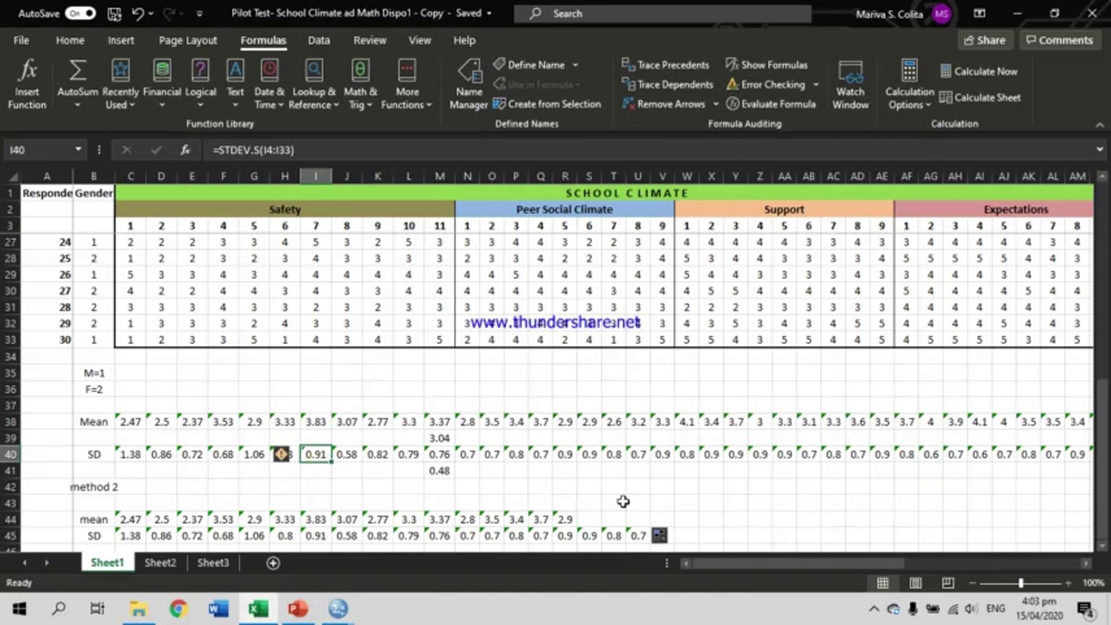
left_click(298, 608)
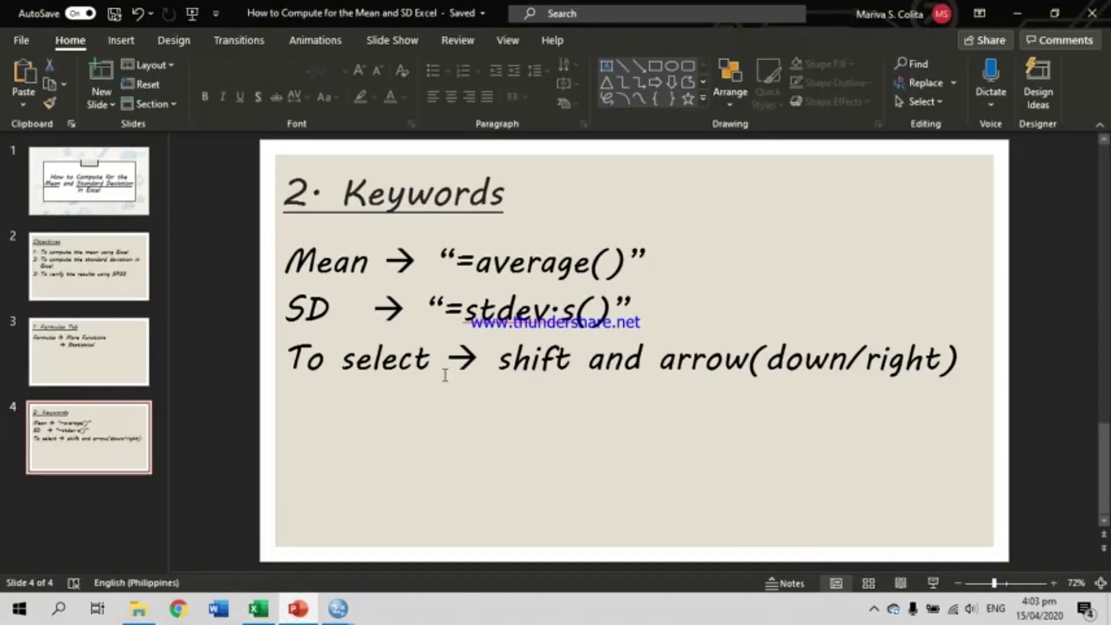
- Show slide 2's objective about verifying with SPSS, then return to the Excel survey workbook
left_click(111, 274)
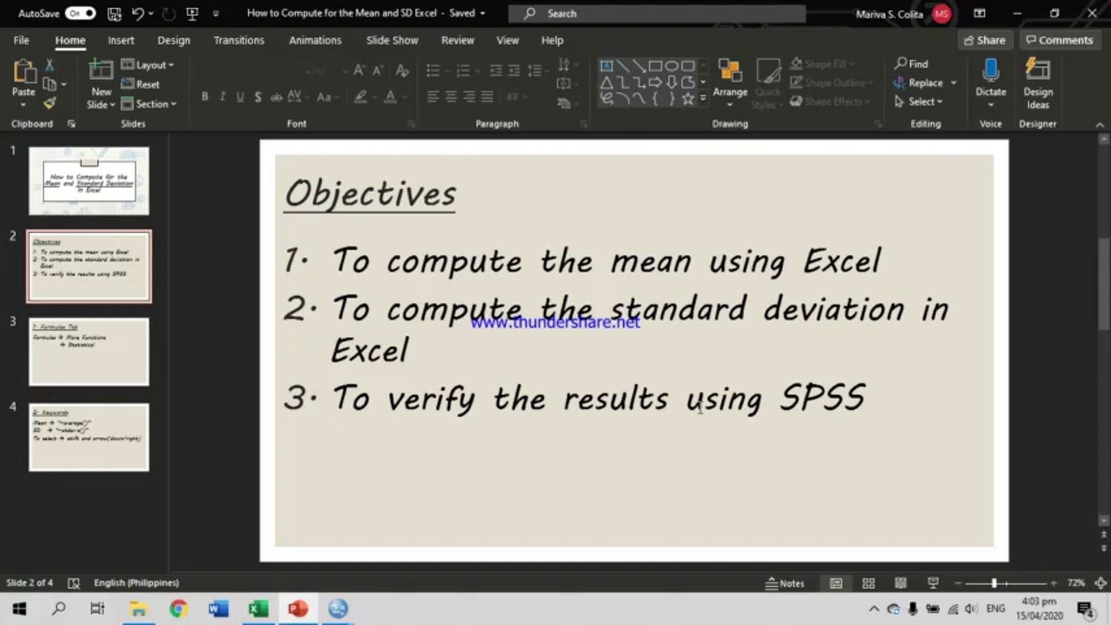
left_click(877, 404)
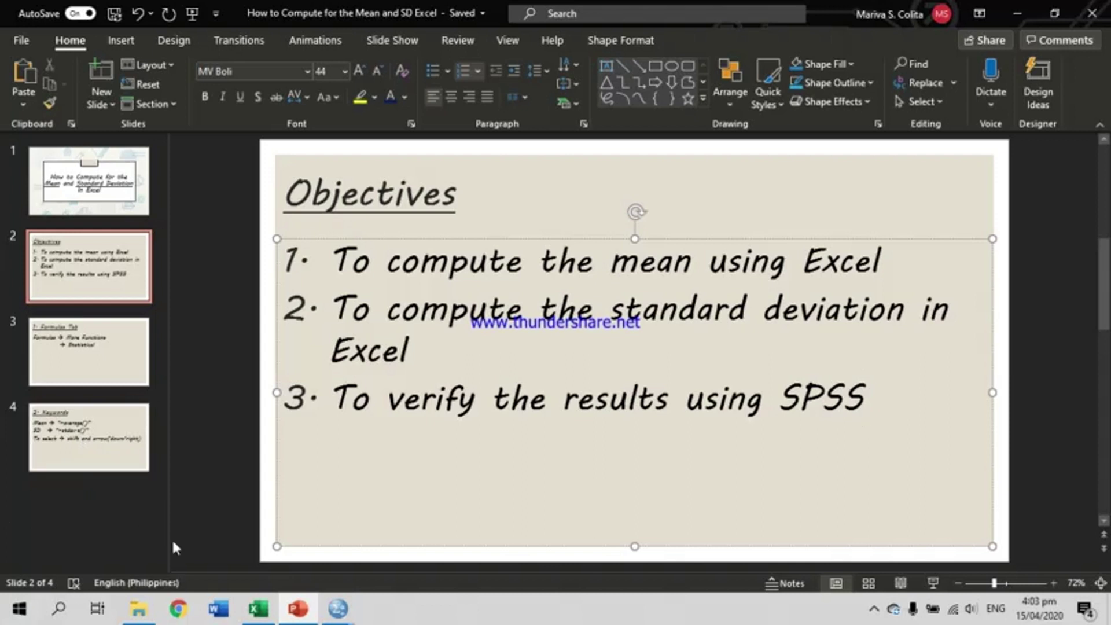
left_click(259, 608)
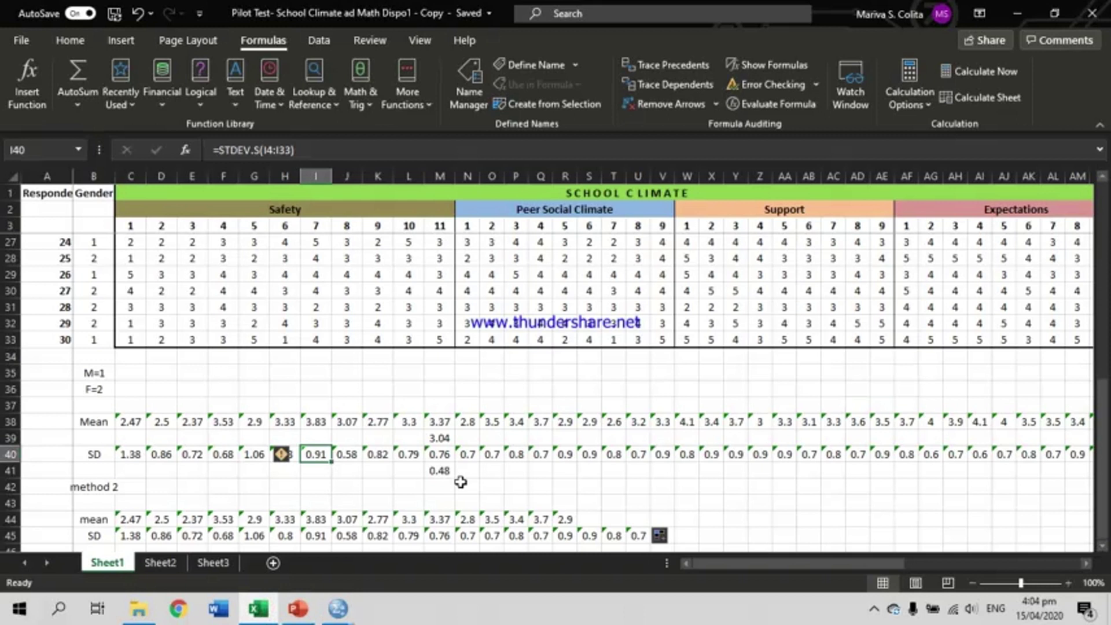